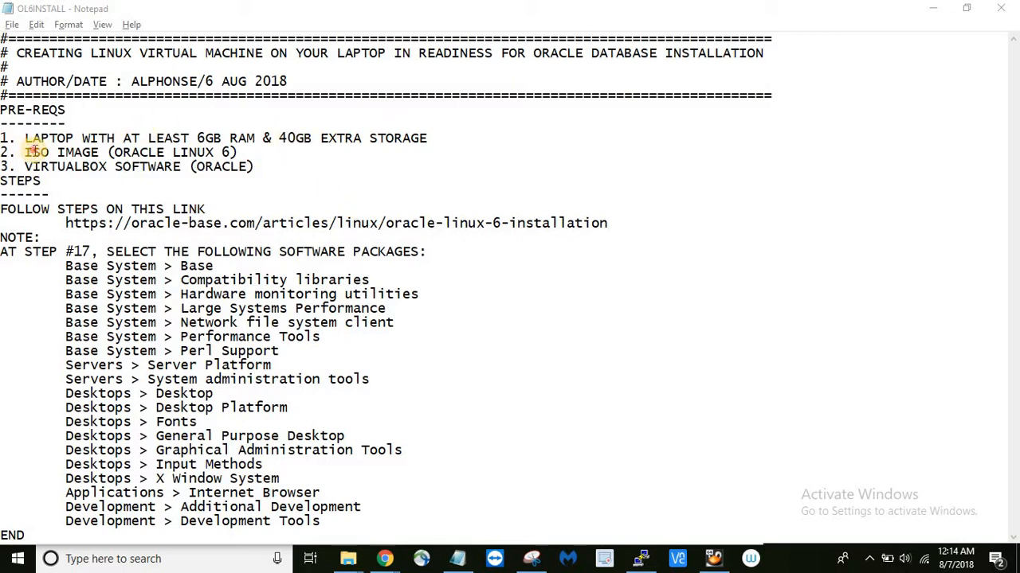
- Review the ISO image and VirtualBox prerequisites and the oracle-base installation guide link in the notes
left_click_drag(27, 153, 98, 152)
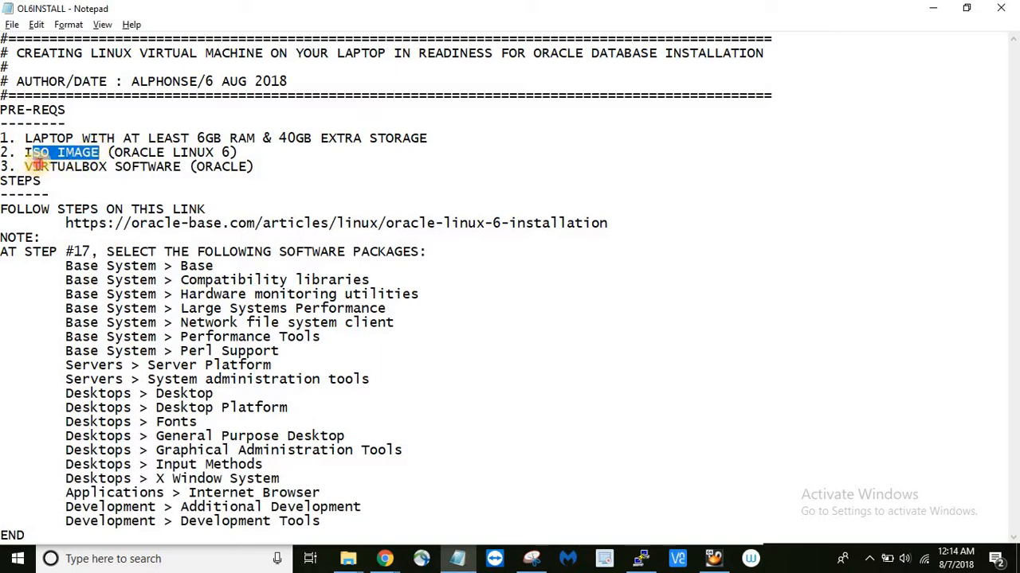
left_click_drag(37, 163, 109, 165)
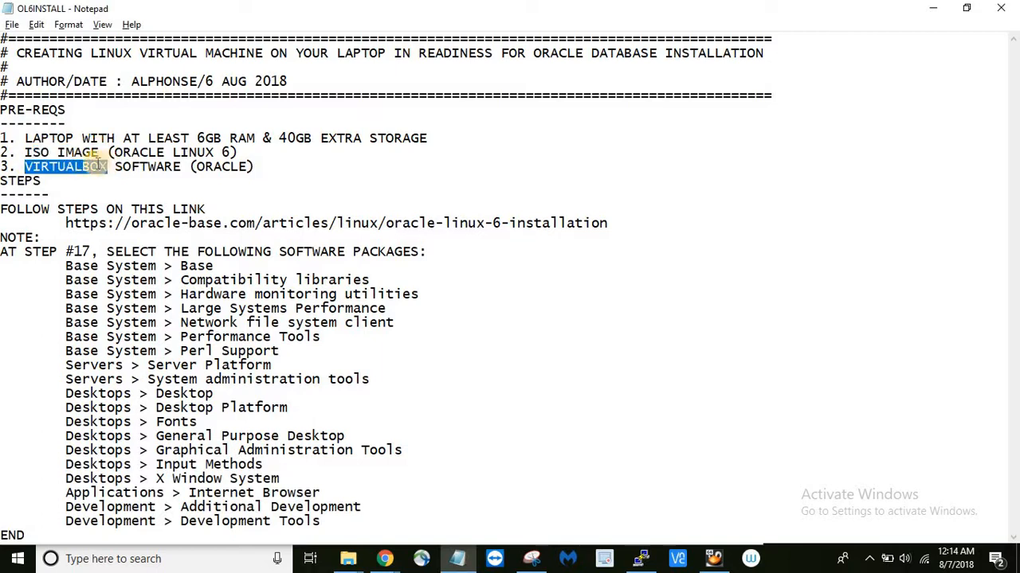
left_click(94, 166)
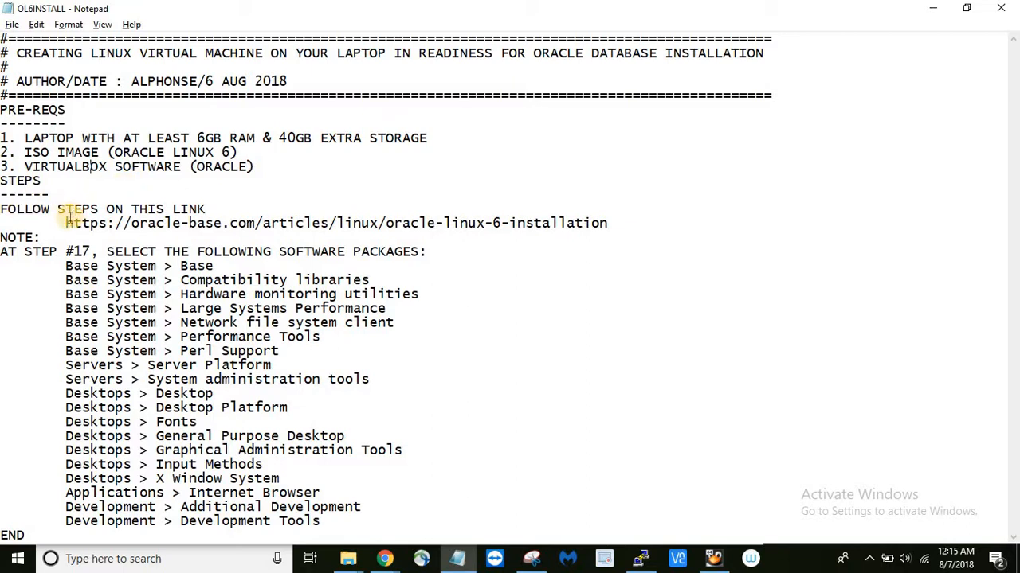
left_click_drag(65, 223, 607, 222)
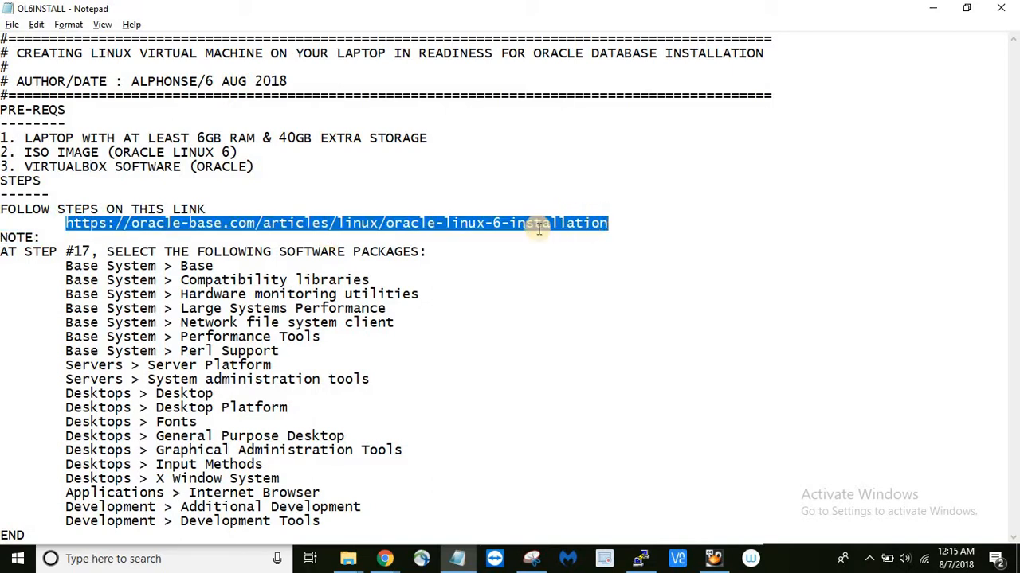
left_click(470, 233)
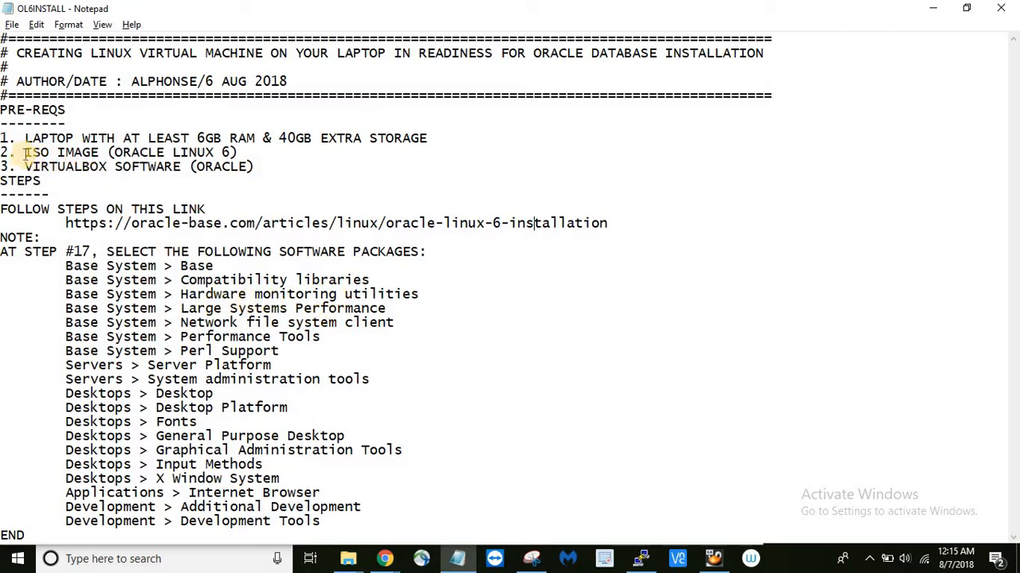
left_click_drag(26, 152, 100, 154)
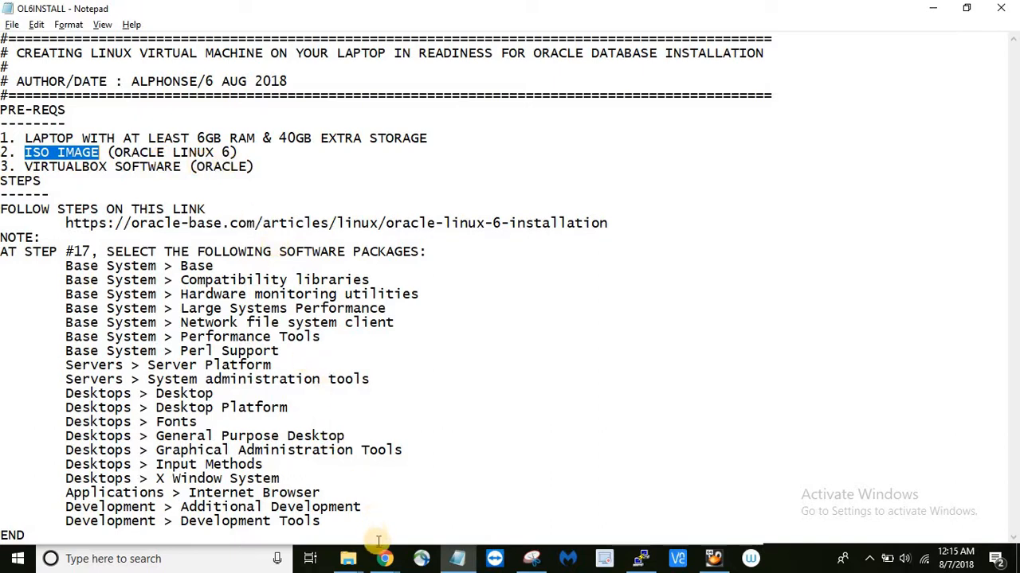
- In the browser, load google.com and glance back over the Oracle Linux 6 installation guide tab
key("alt+Tab")
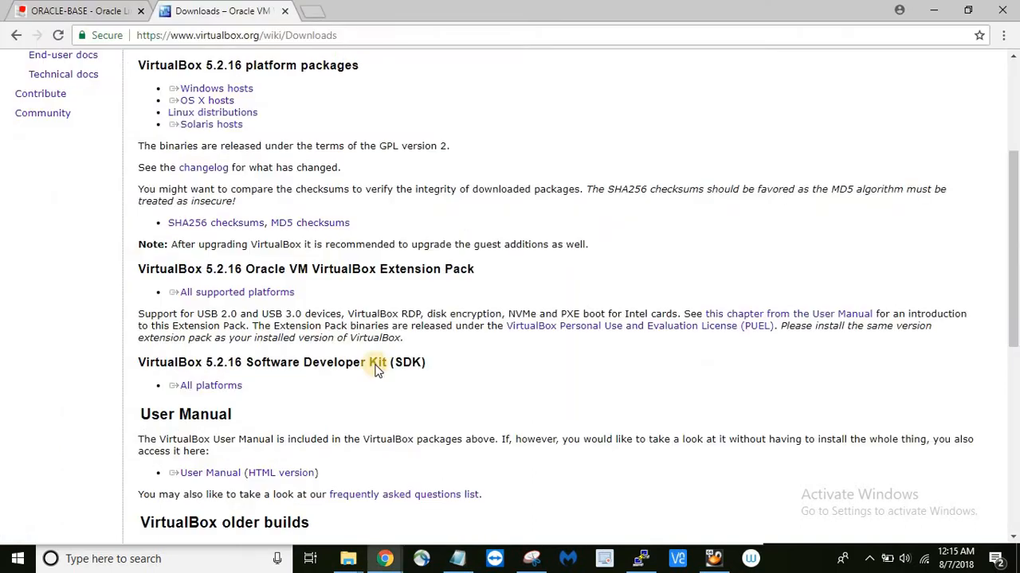
left_click(235, 35)
type("goo")
key("Return")
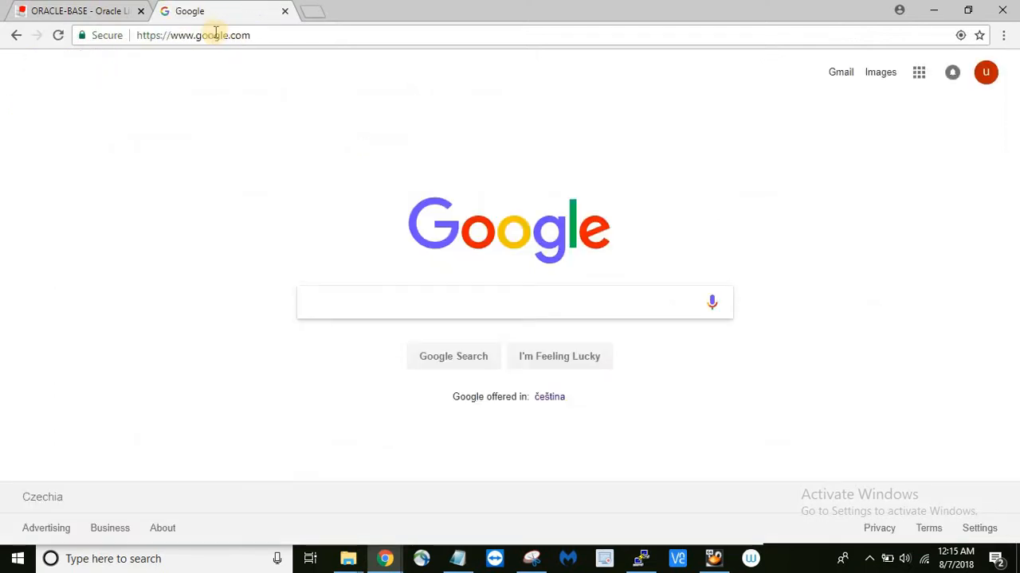
left_click(89, 16)
scroll(378, 203, "up", 20)
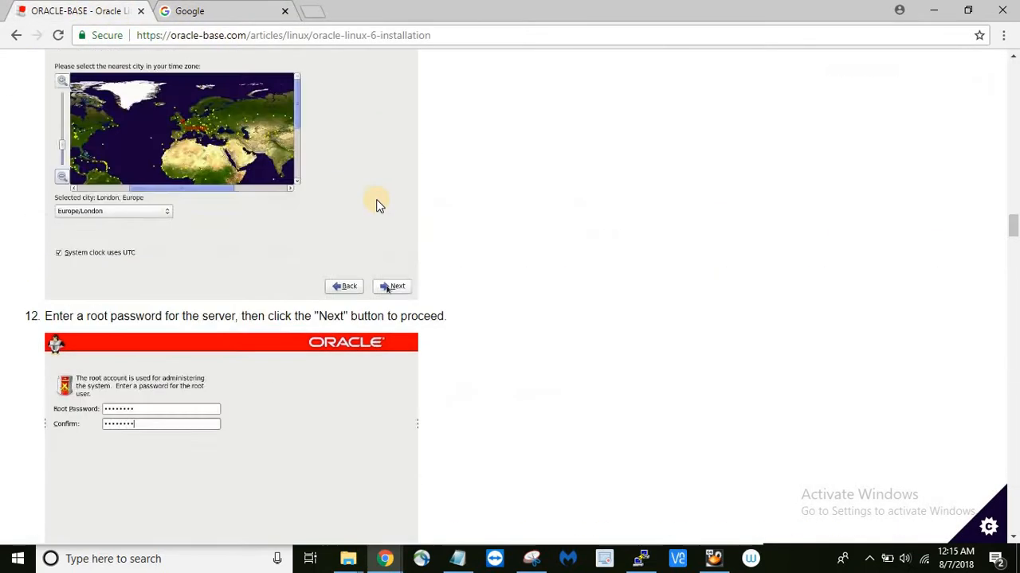
scroll(378, 203, "up", 15)
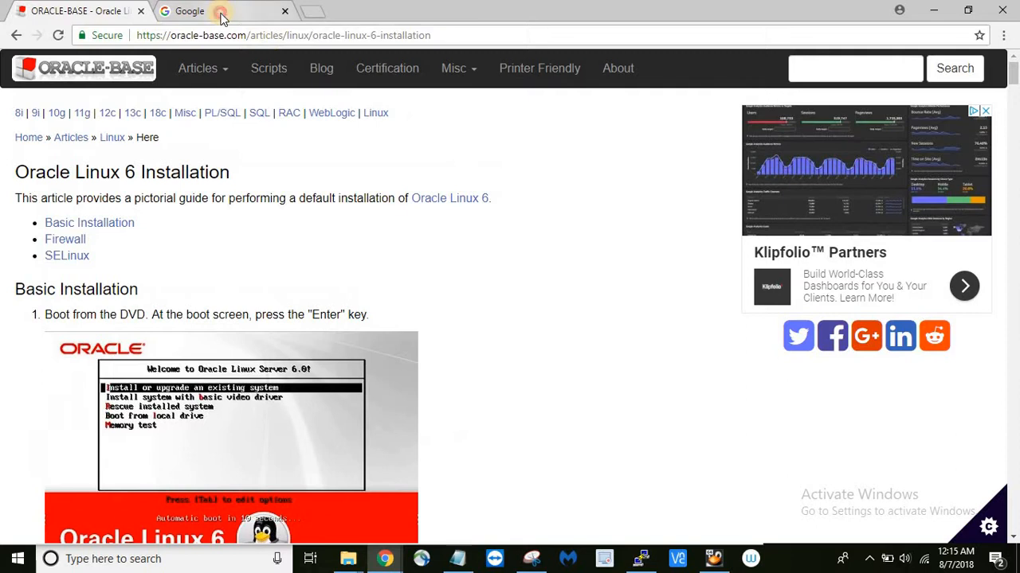
- Search Google for 'edelivery oracle' and open the Oracle Software Delivery Cloud result
left_click(225, 13)
type("ED")
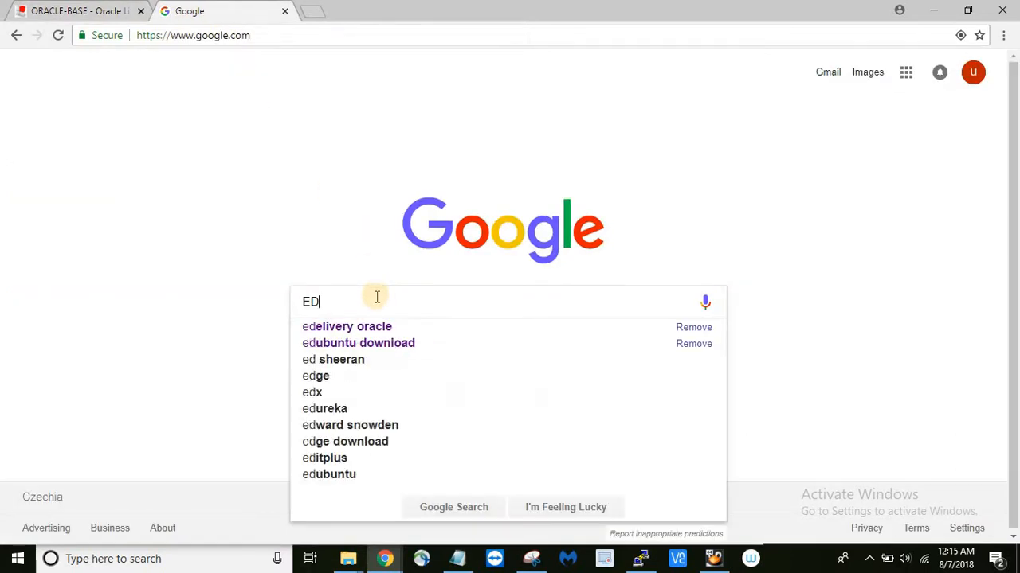
left_click(376, 327)
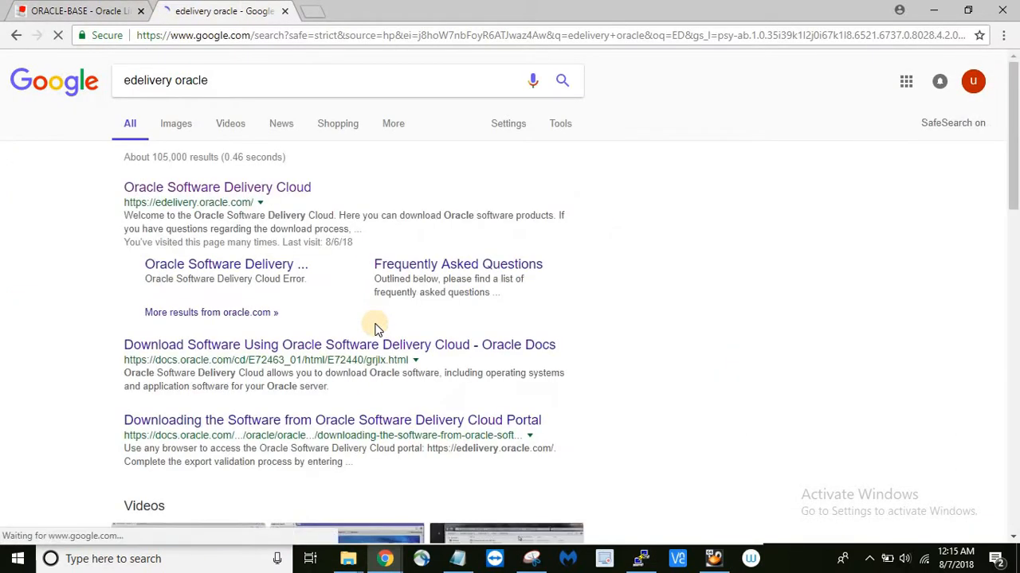
left_click(217, 190)
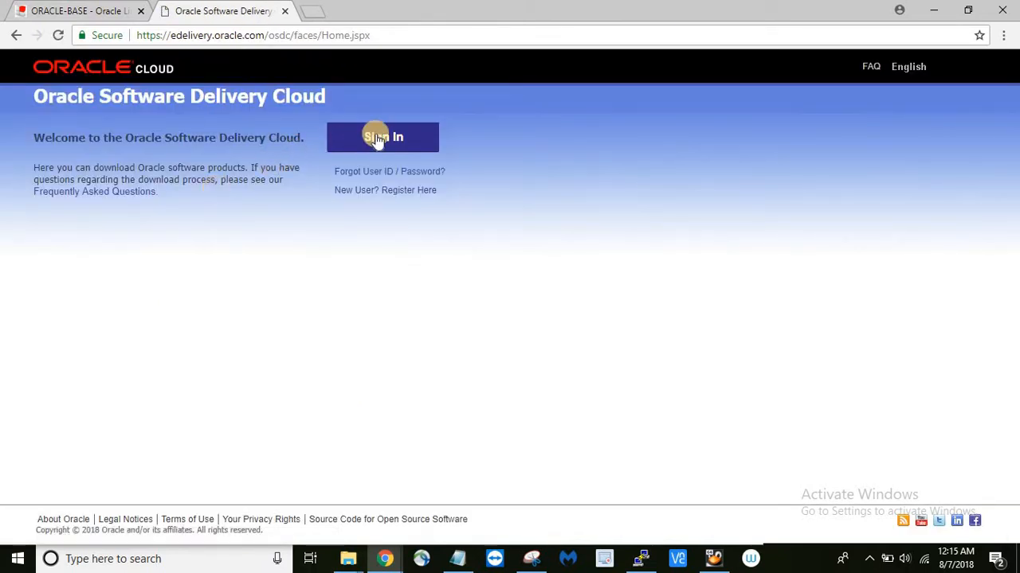
- Sign in, search for Oracle Linux (120 results) and add Oracle Linux 6.10 to the cart
left_click(531, 559)
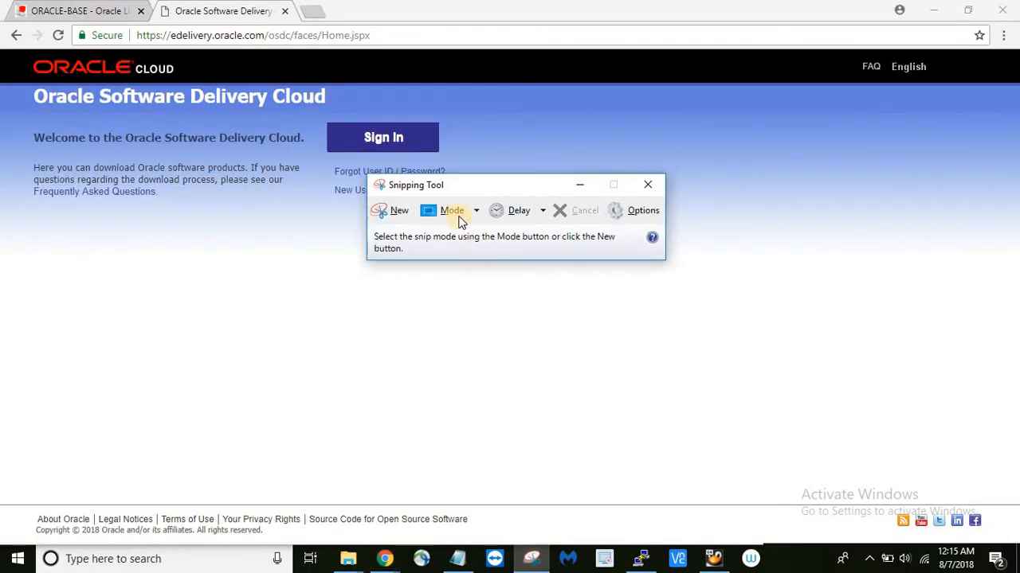
left_click(410, 138)
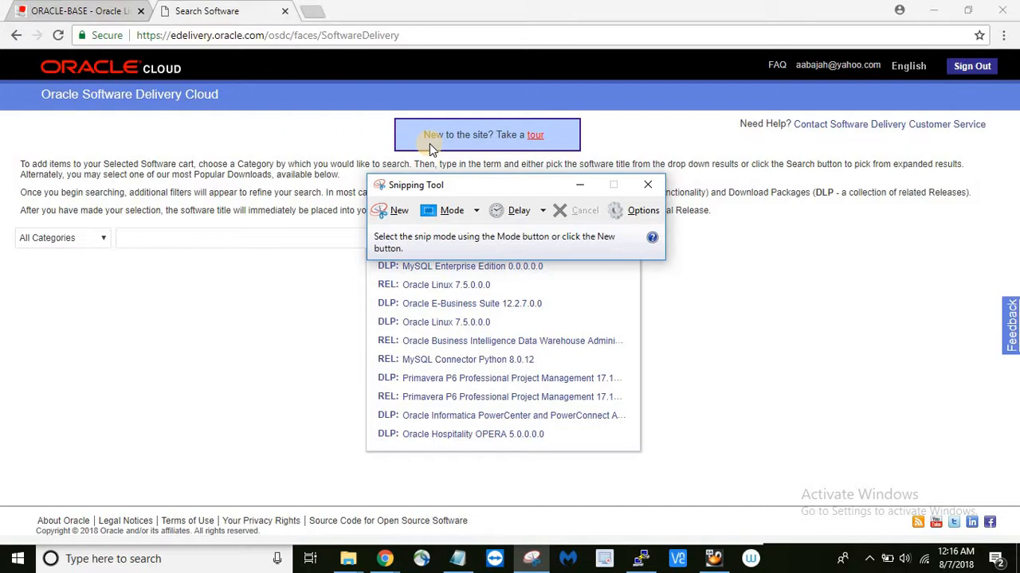
left_click(273, 236)
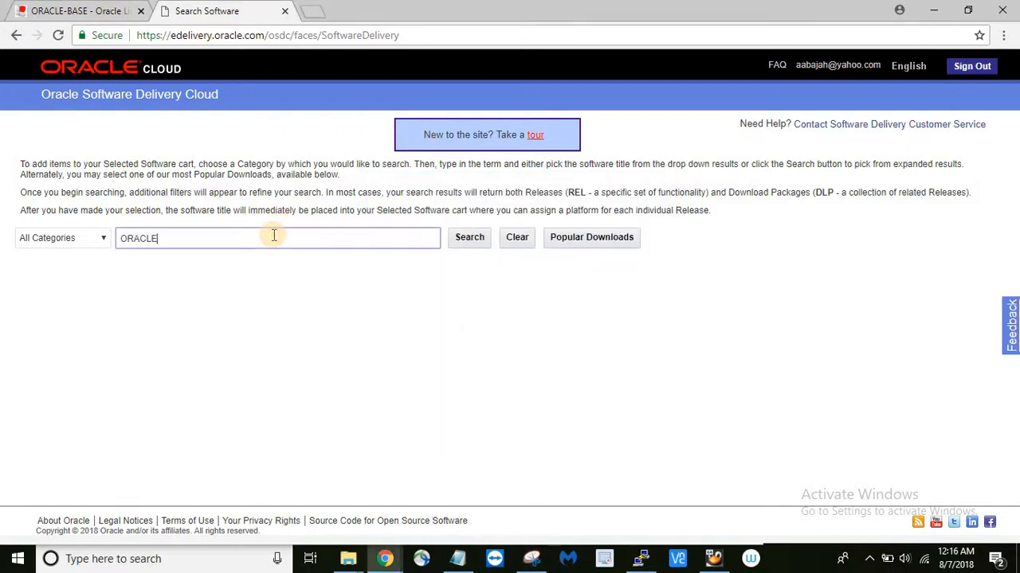
type("INUX")
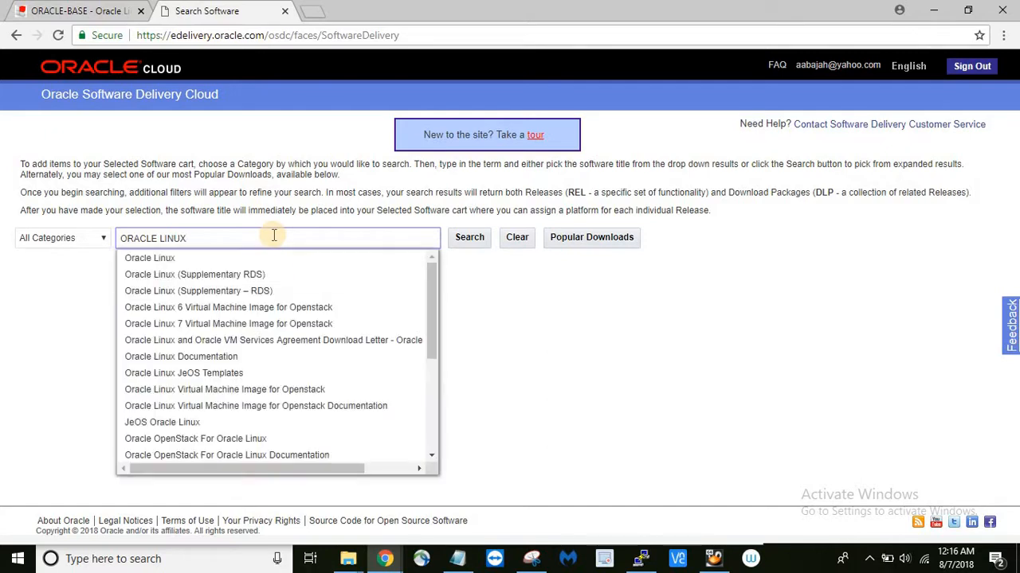
left_click(197, 261)
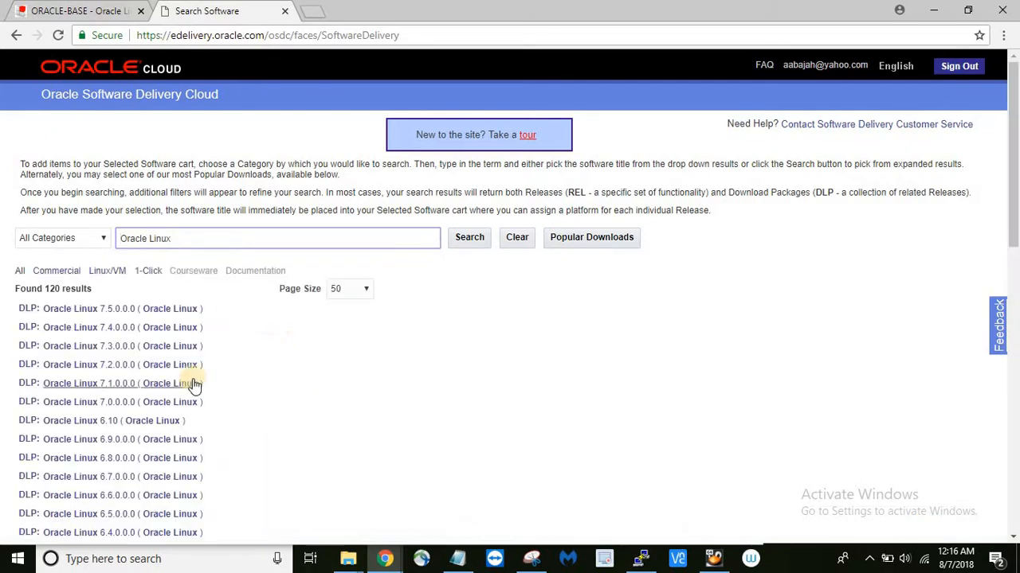
scroll(195, 385, "down", 3)
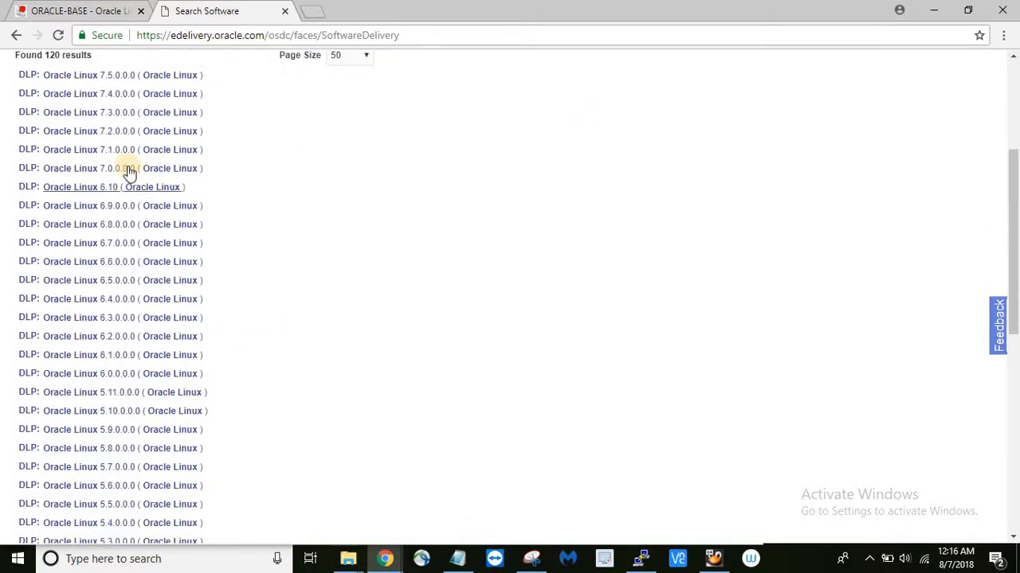
left_click(84, 192)
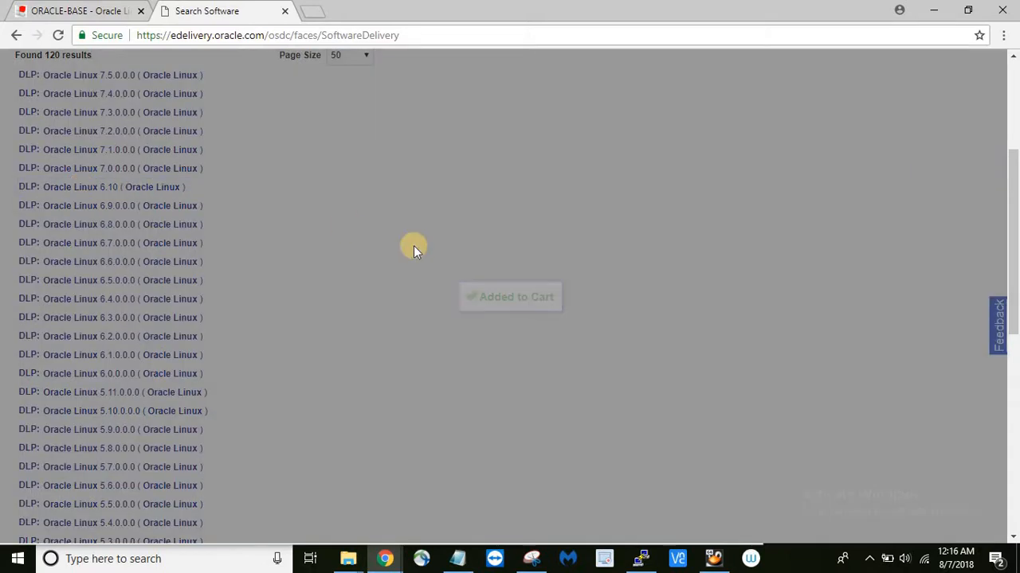
scroll(393, 191, "up", 3)
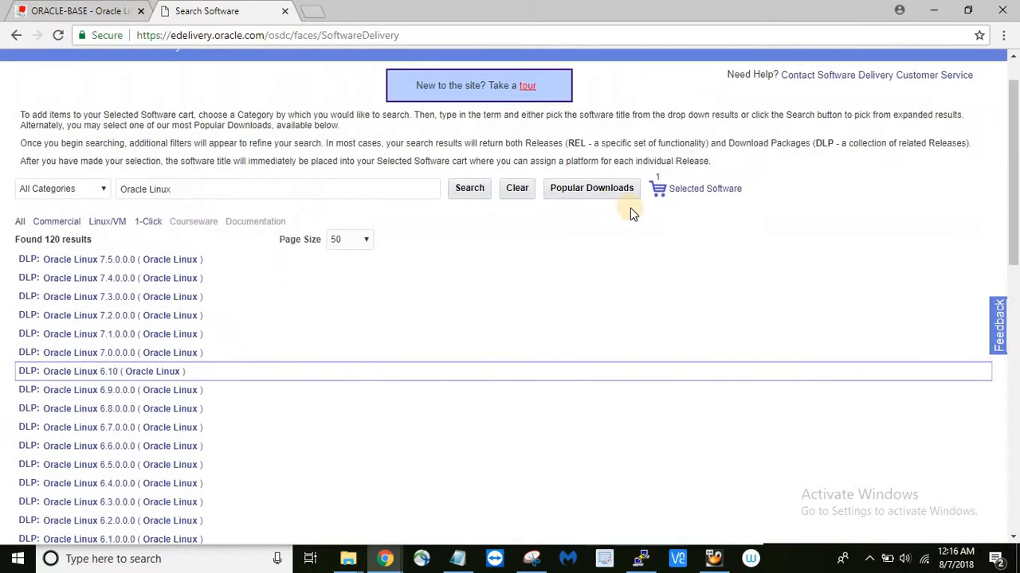
- In the selected software, set the Oracle Linux 6 Update 10 platform to x86 64 bit
left_click(659, 195)
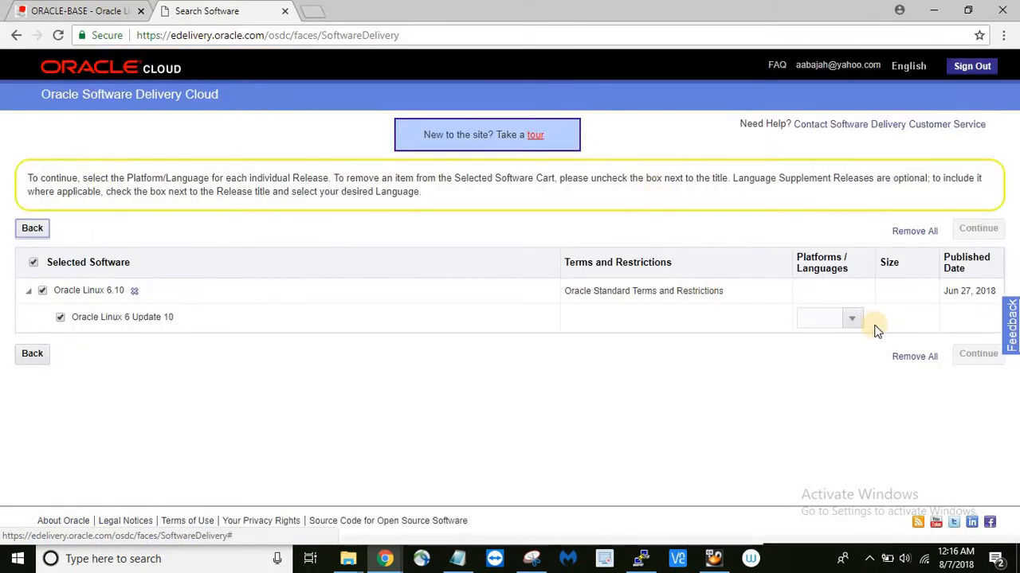
left_click(852, 319)
left_click(816, 383)
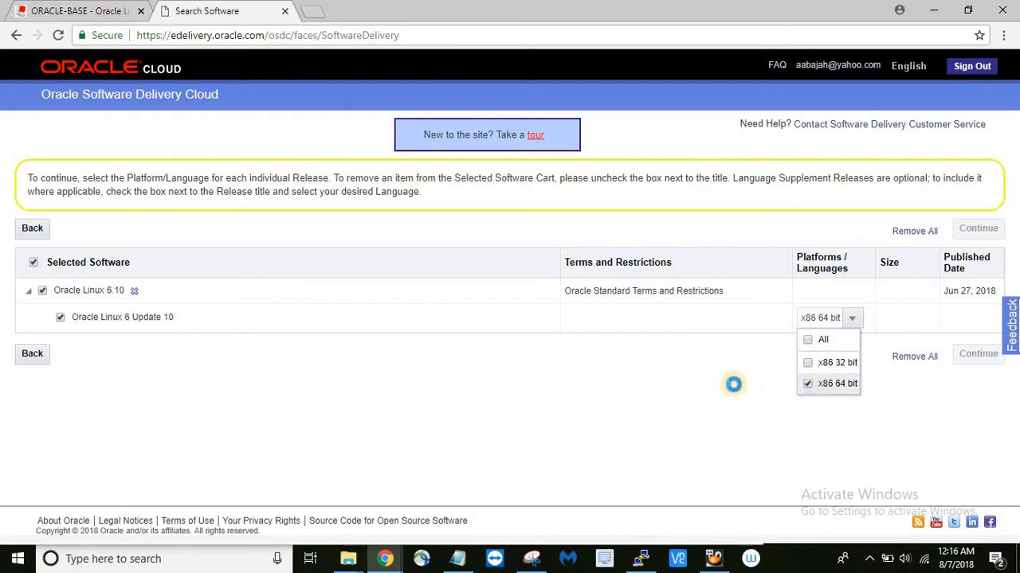
left_click(734, 387)
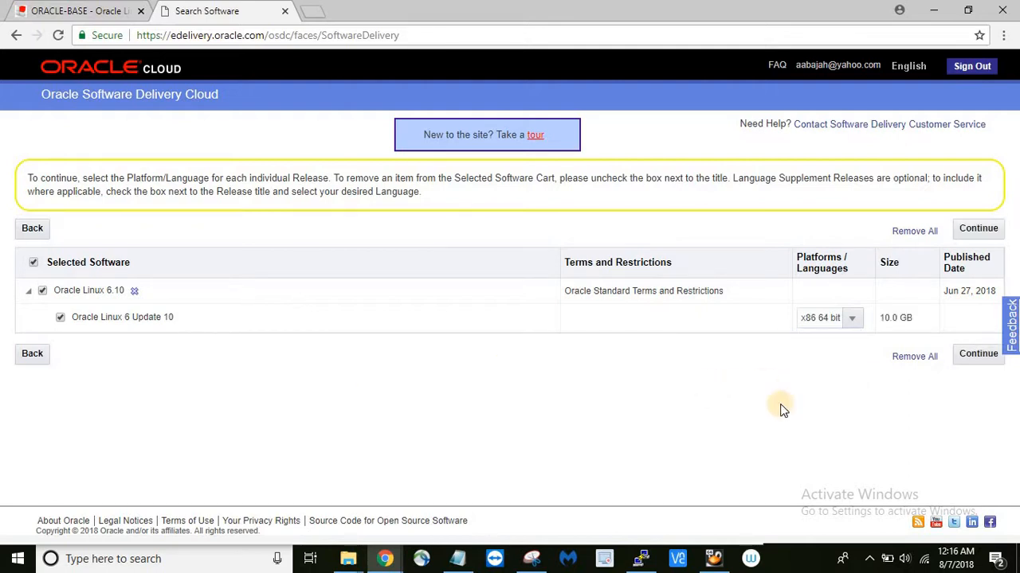
- Accept the license agreement terms and continue to the list of downloadable files
left_click(975, 358)
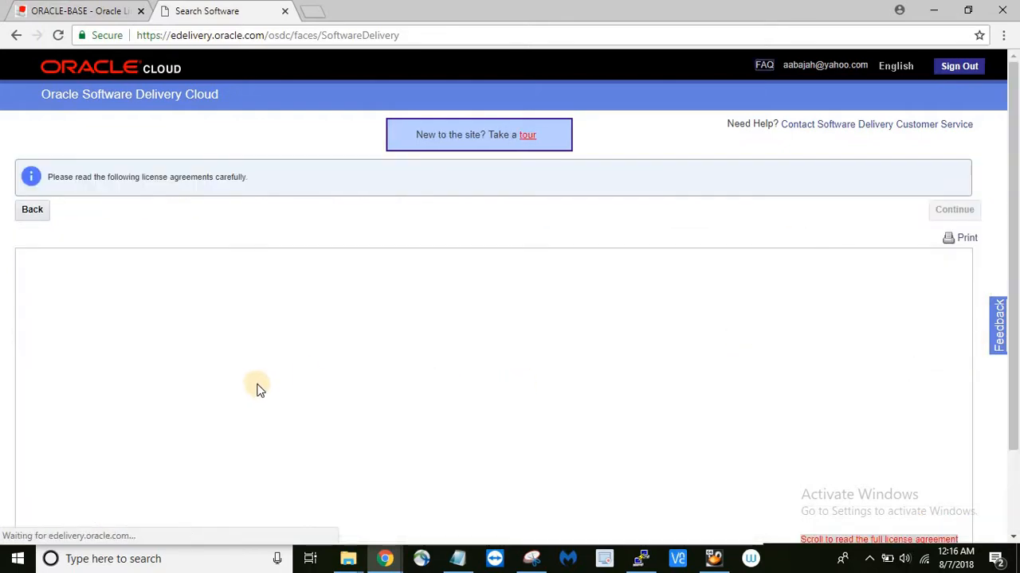
scroll(150, 393, "down", 15)
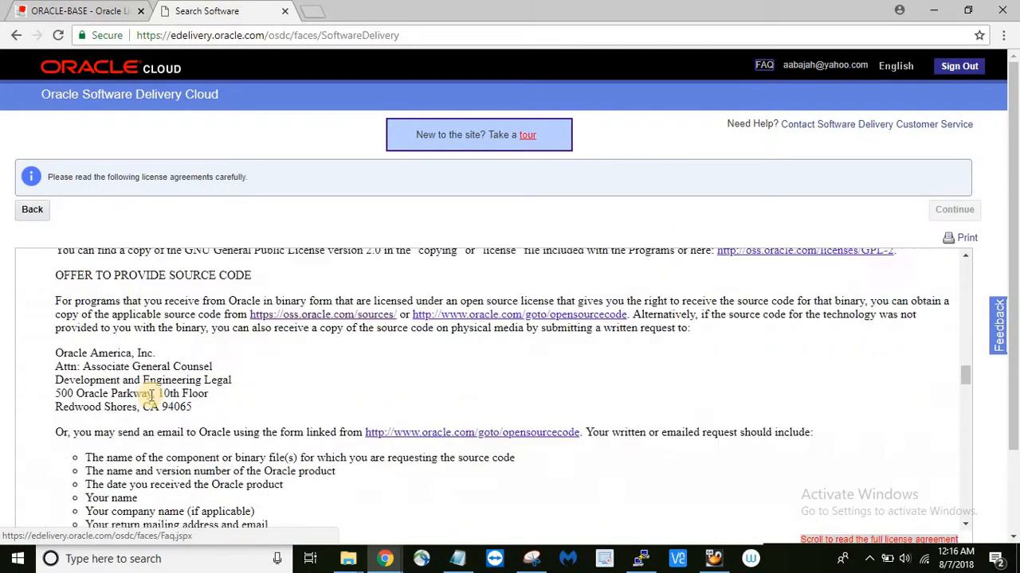
scroll(148, 393, "down", 15)
scroll(168, 427, "down", 1)
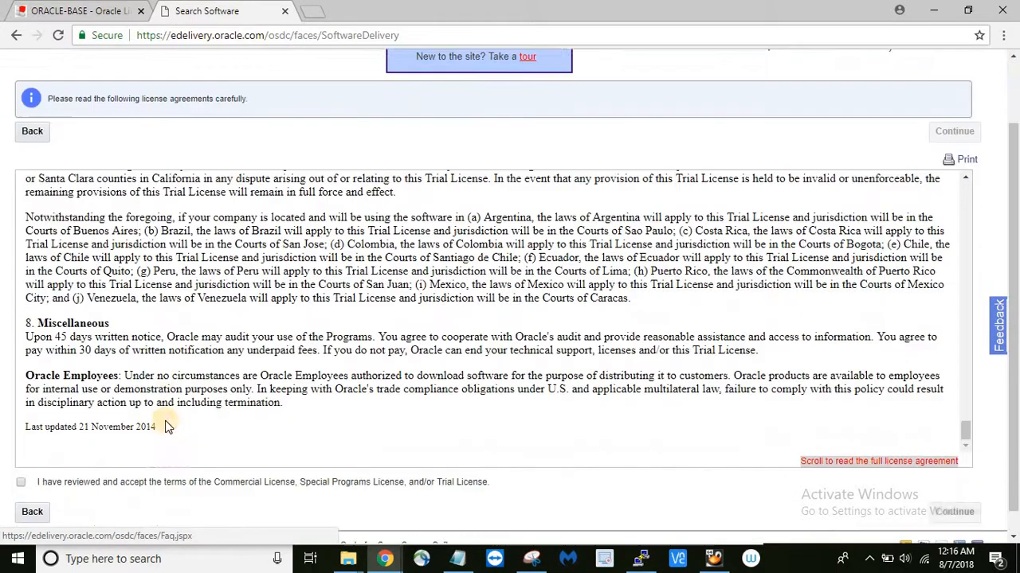
scroll(167, 427, "down", 1)
left_click(21, 458)
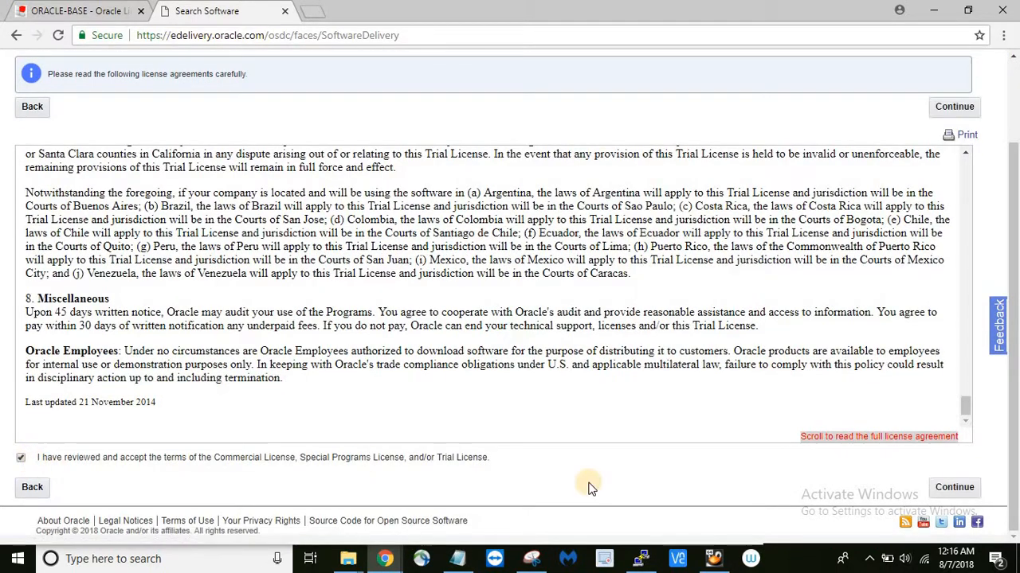
left_click(955, 487)
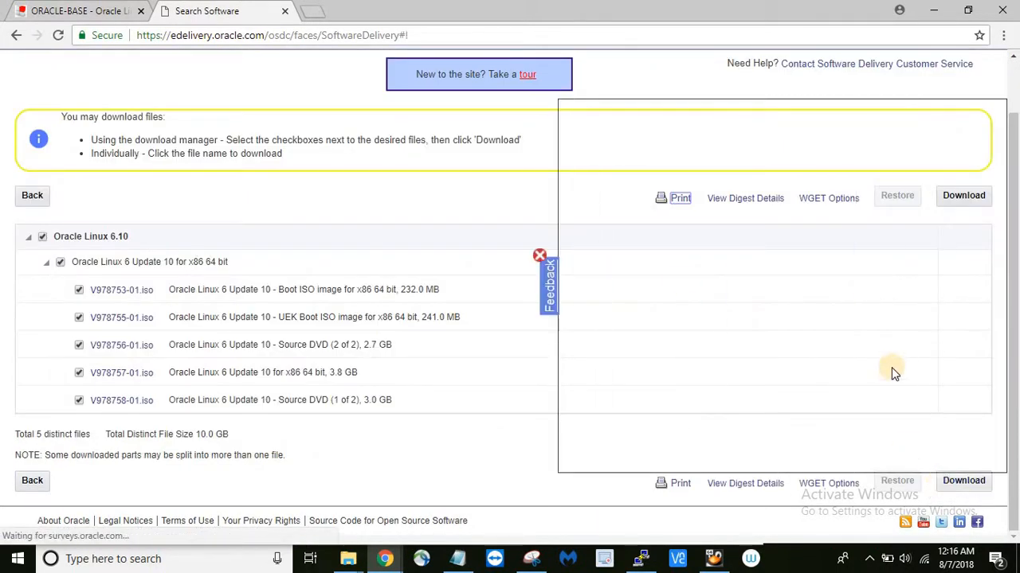
- Dismiss the survey, untick V978753, V978755, V978756 and V978758, and download only V978757-01.iso
left_click(539, 256)
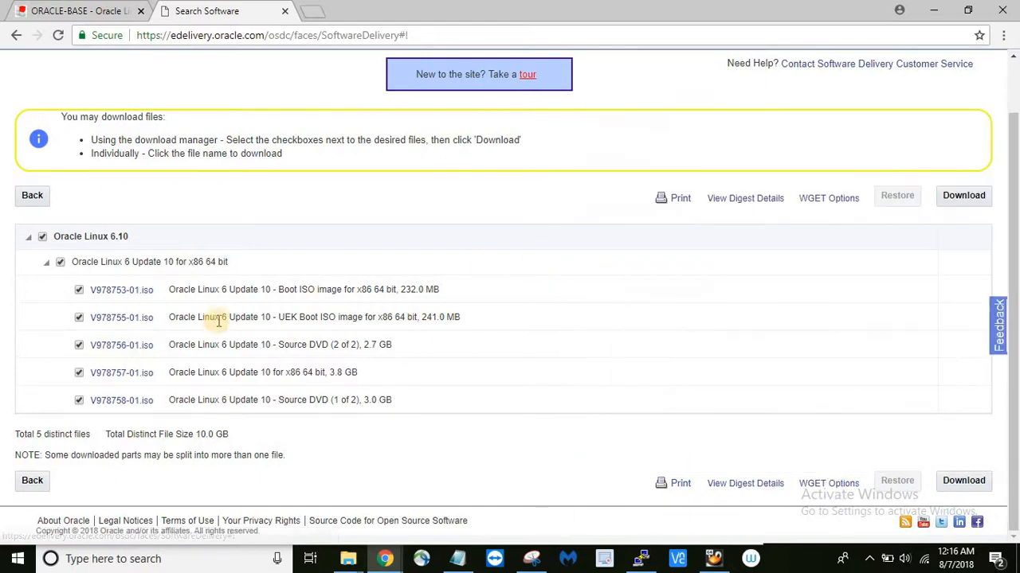
left_click(79, 290)
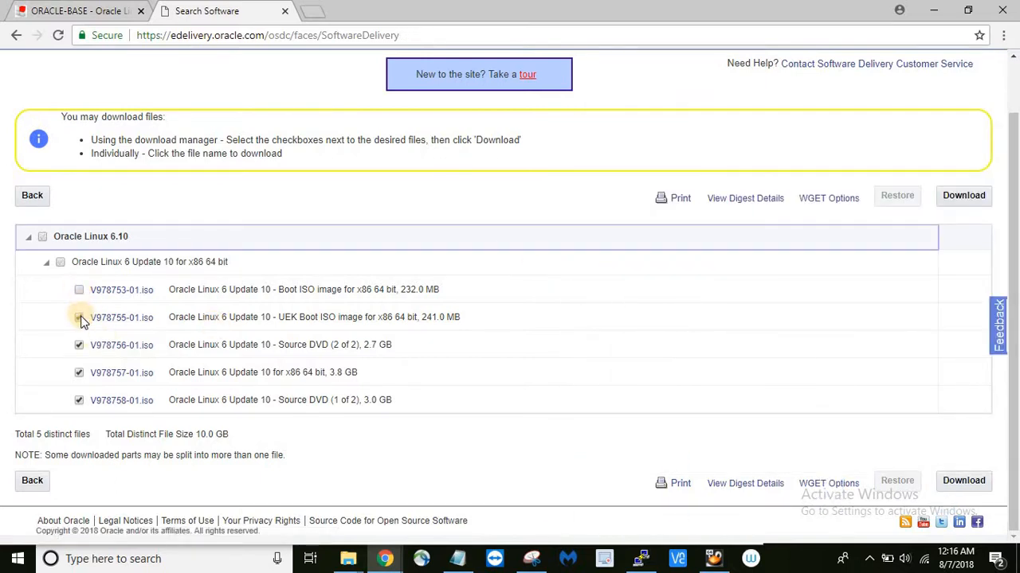
left_click(79, 318)
left_click(79, 400)
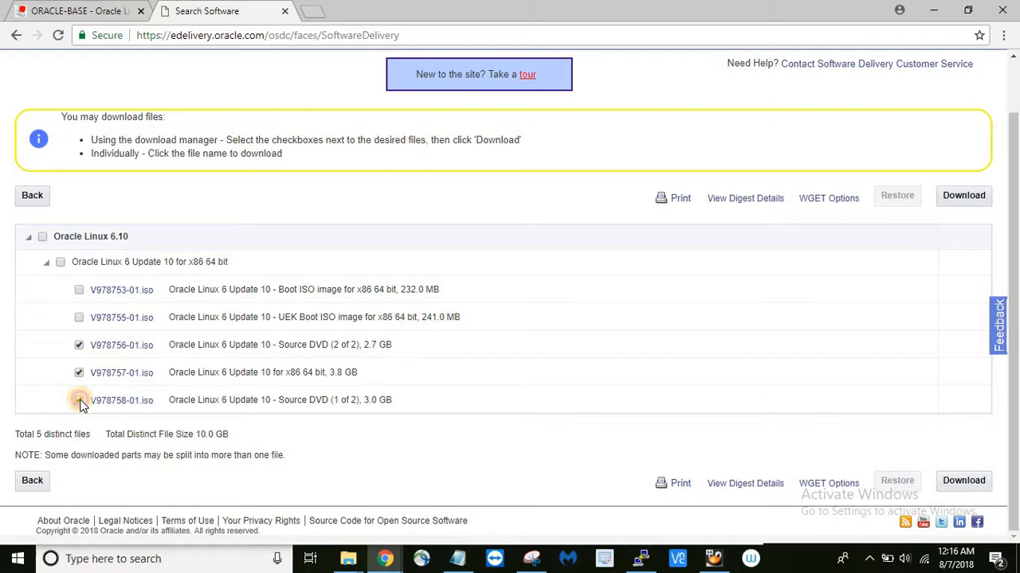
left_click(79, 345)
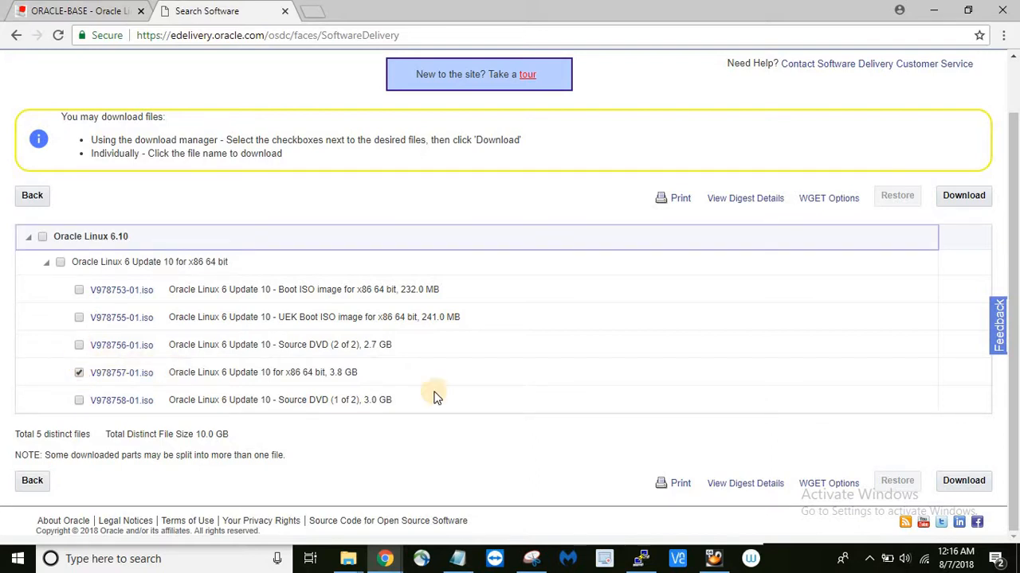
left_click(965, 481)
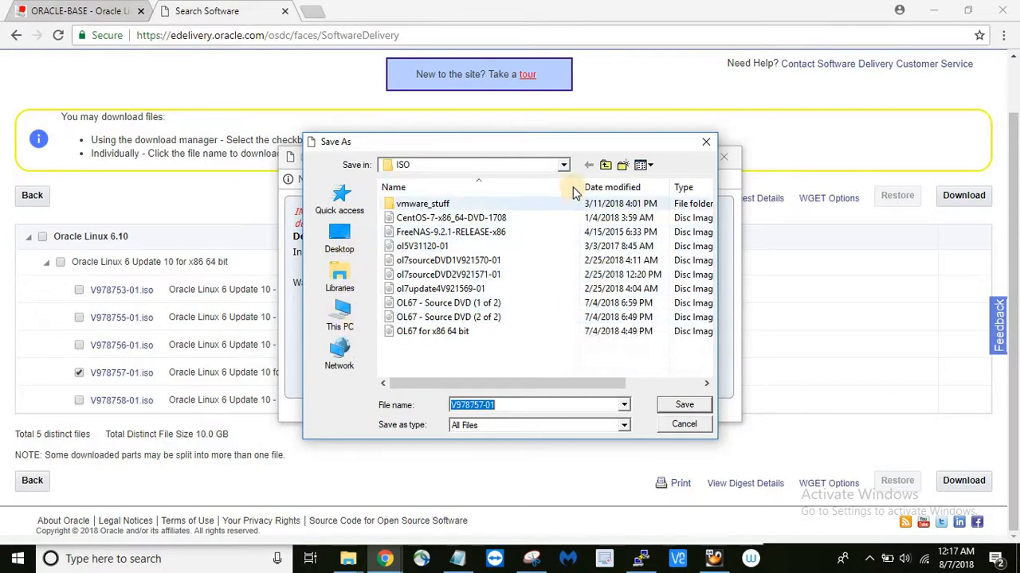
- Save the ISO as OL6 in the ISO folder, then pause the download and close the manager
left_click(564, 166)
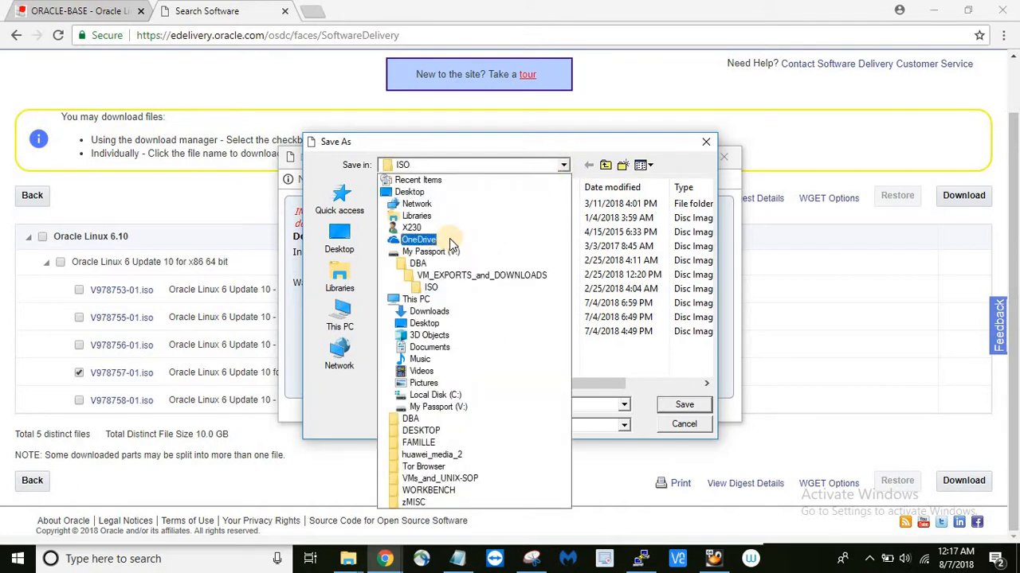
left_click(565, 165)
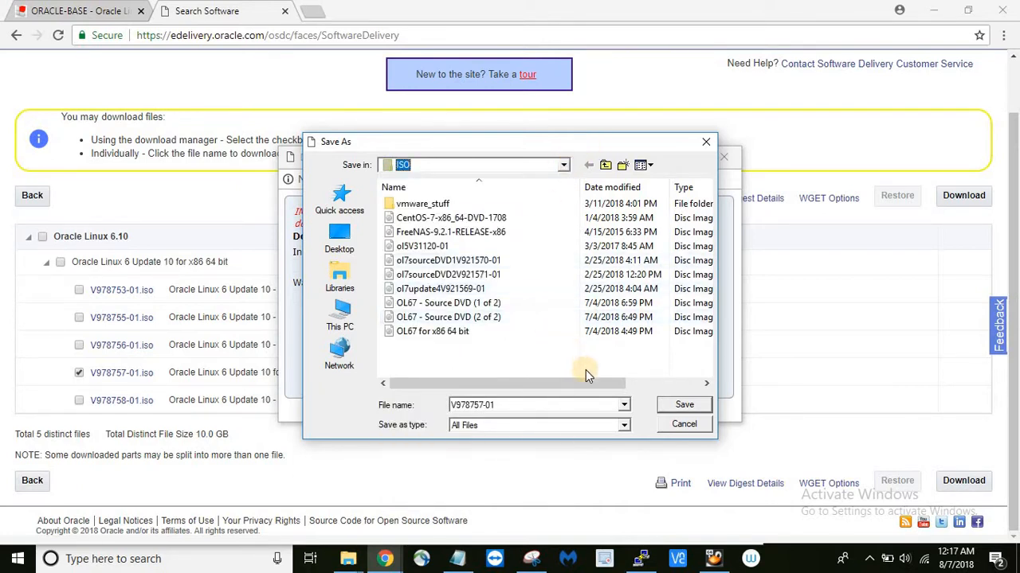
left_click(545, 401)
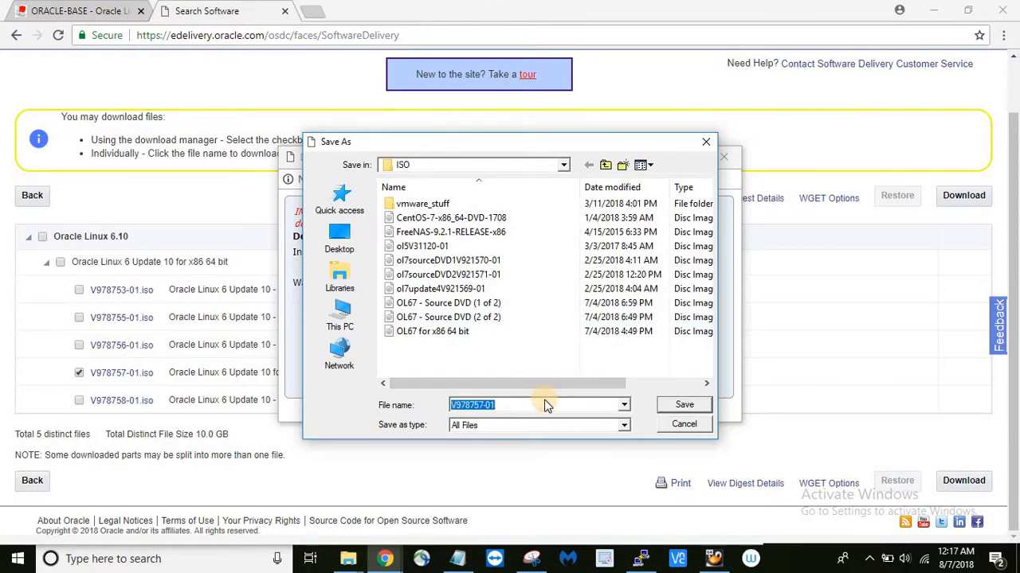
type("OL6")
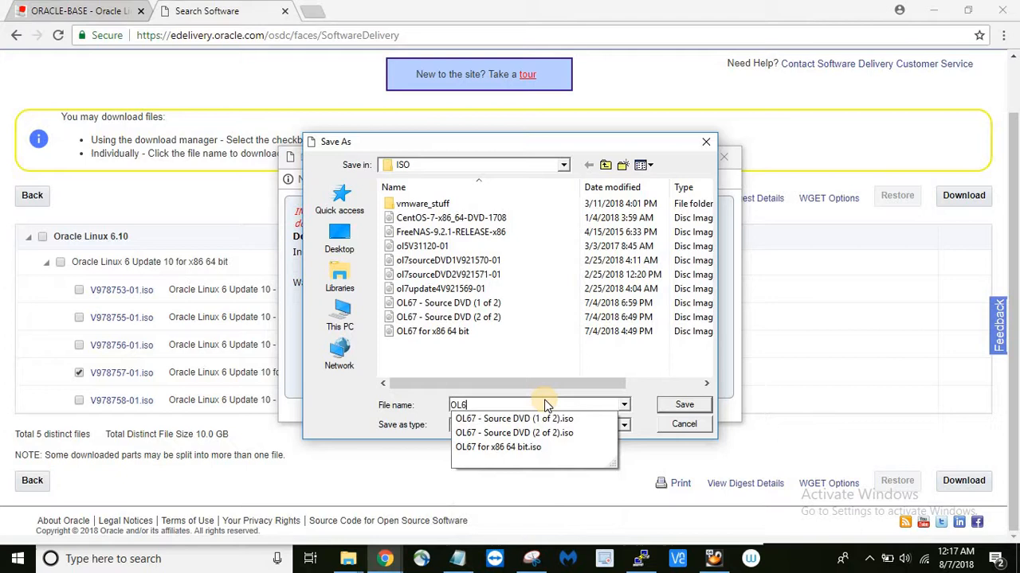
left_click(685, 410)
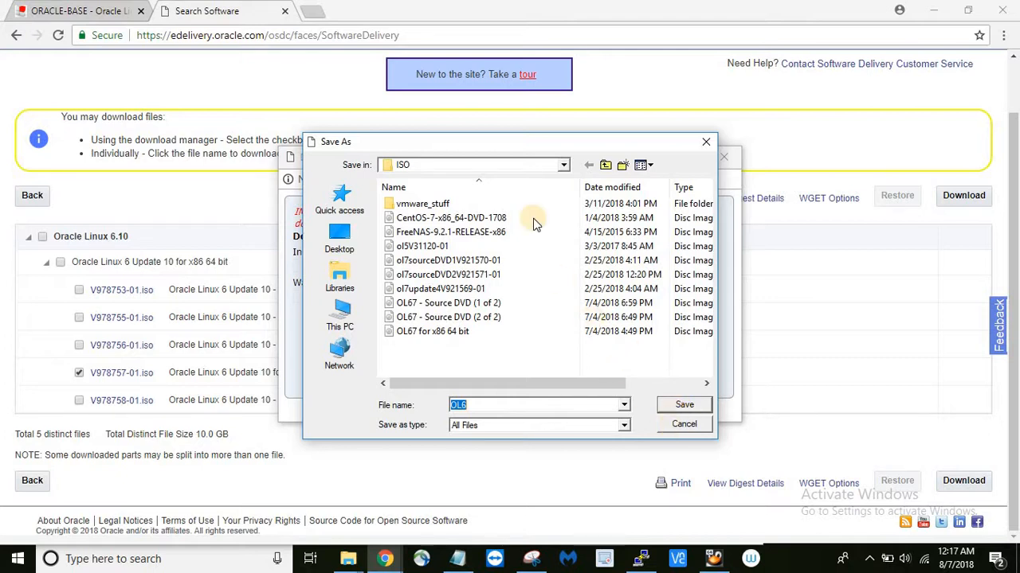
key("Return")
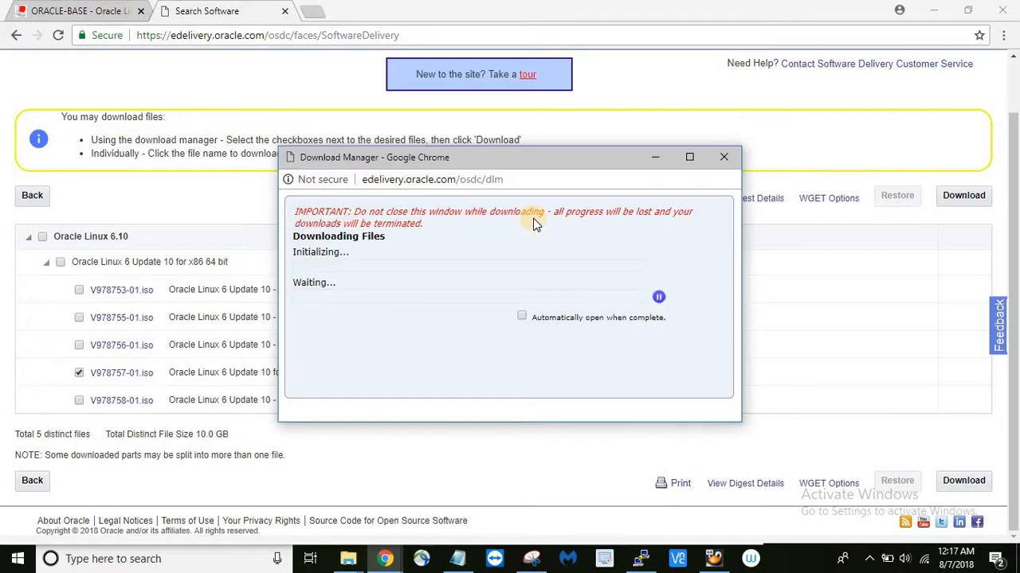
left_click(658, 297)
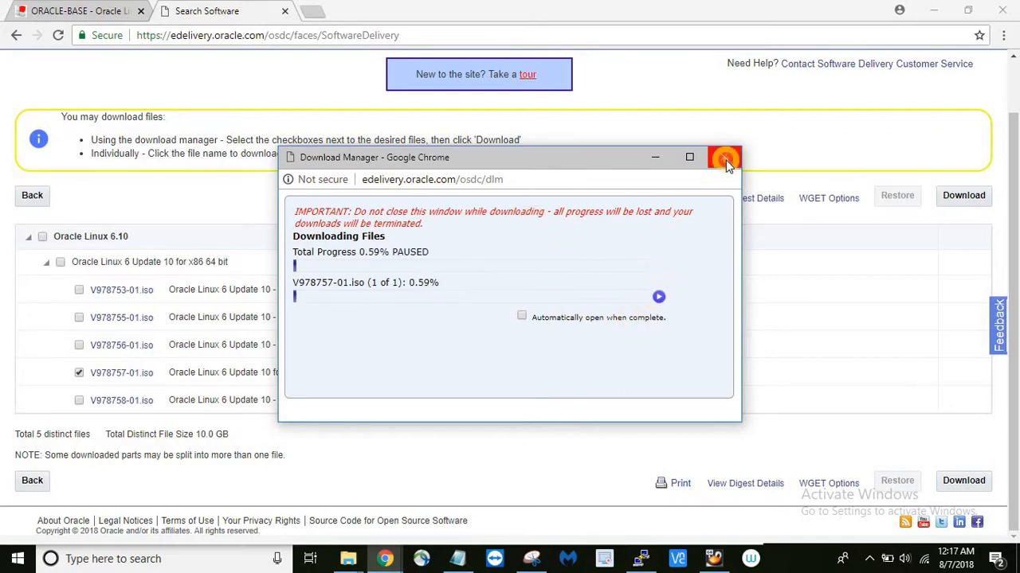
left_click(724, 158)
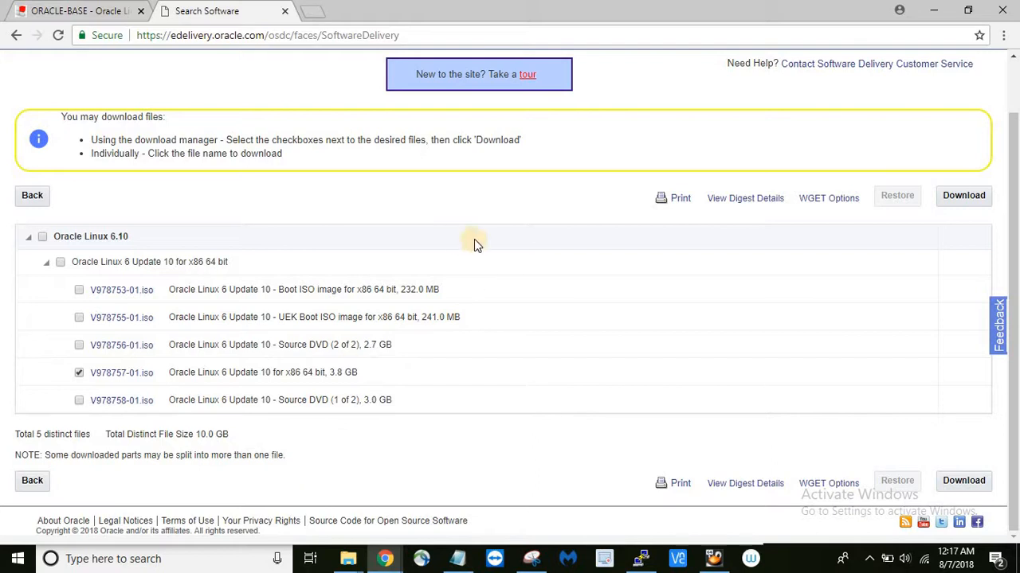
- Navigate the browser to google.com, confirming to leave the Oracle download page
left_click(279, 35)
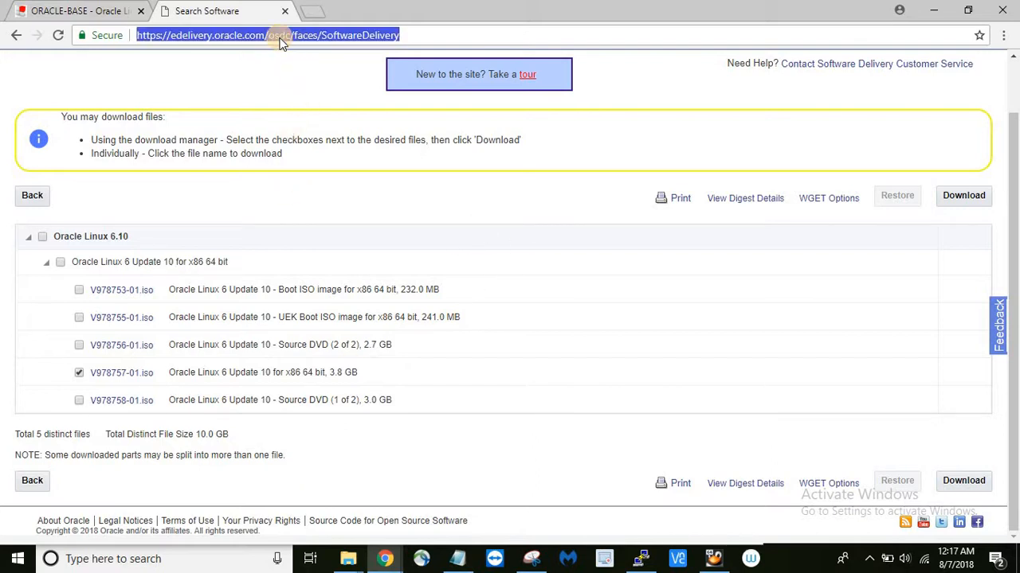
type("goo")
key("Return")
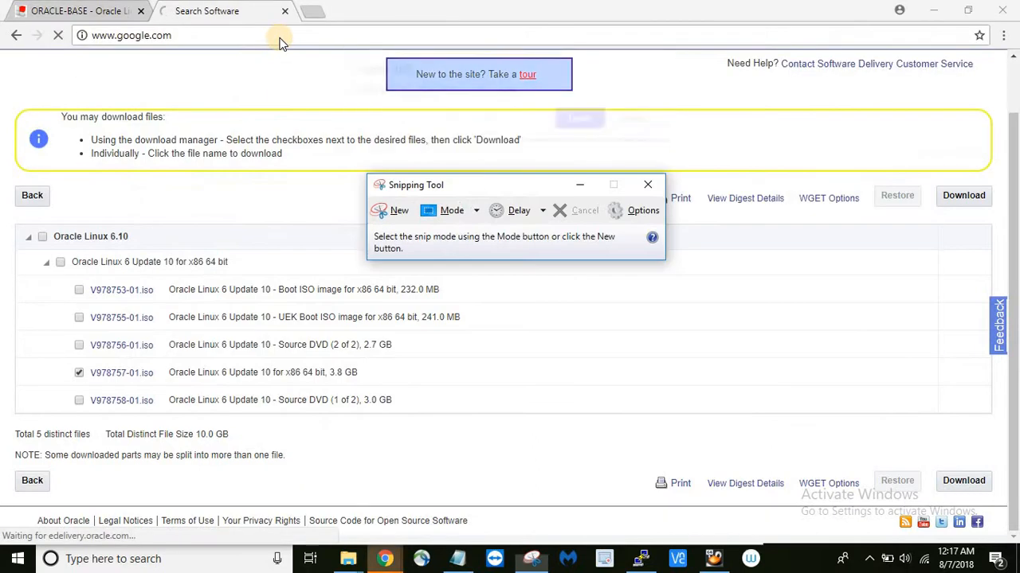
left_click(337, 81)
left_click(582, 119)
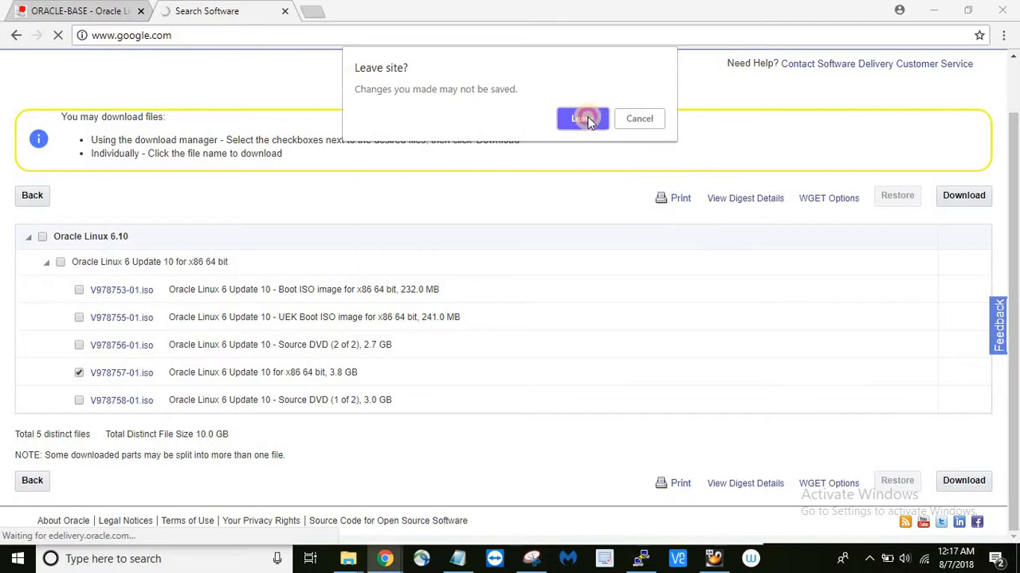
- Check the VIRTUALBOX prerequisite in the Notepad notes, then return to the browser
key("alt+Tab")
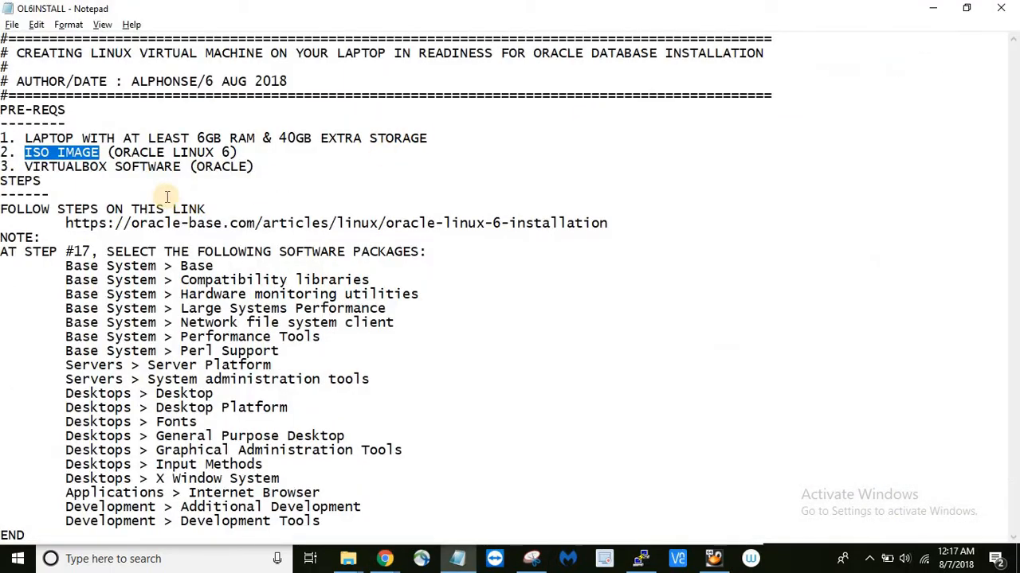
left_click_drag(26, 166, 116, 166)
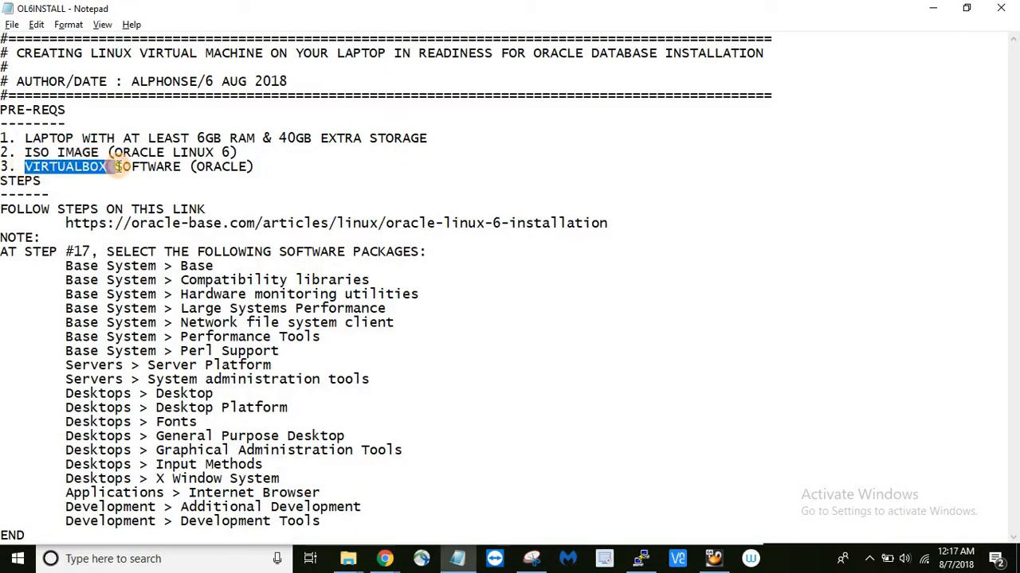
left_click(119, 167)
key("alt+Tab")
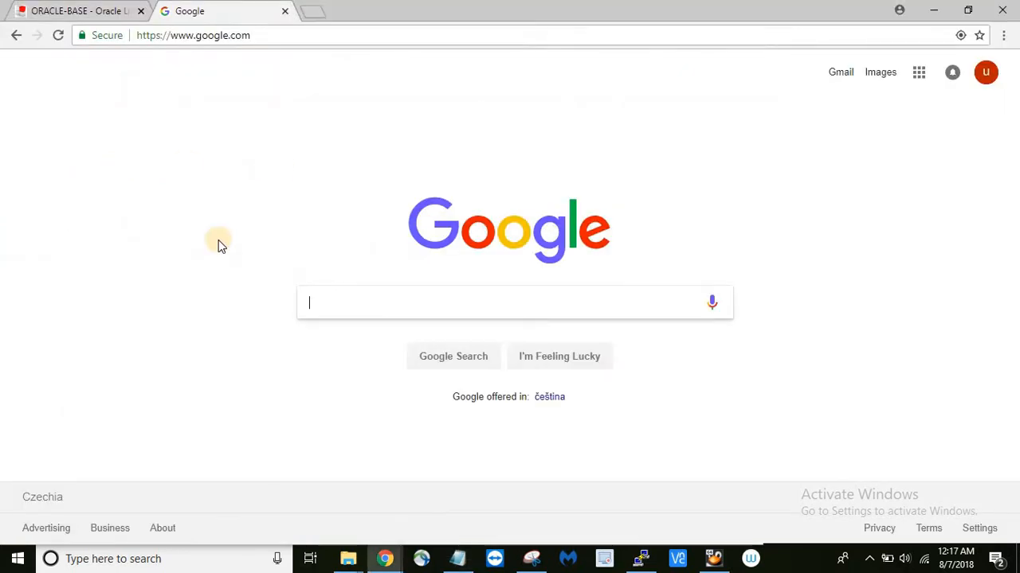
- Search 'virtualbox download' and download the VirtualBox 5.2.16 installer for Windows hosts from virtualbox.org
type("VIR")
key("Down")
key("Return")
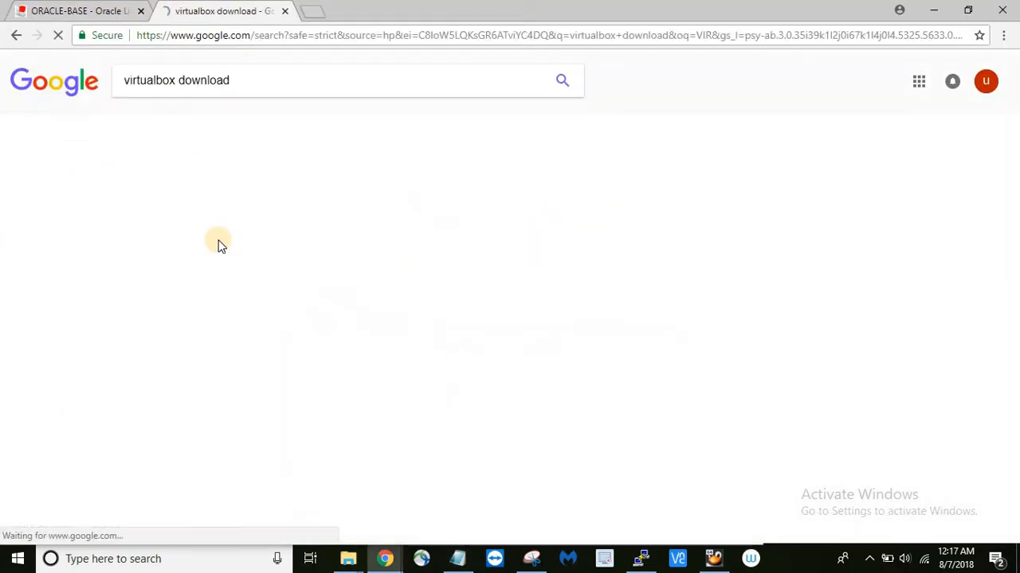
left_click(161, 191)
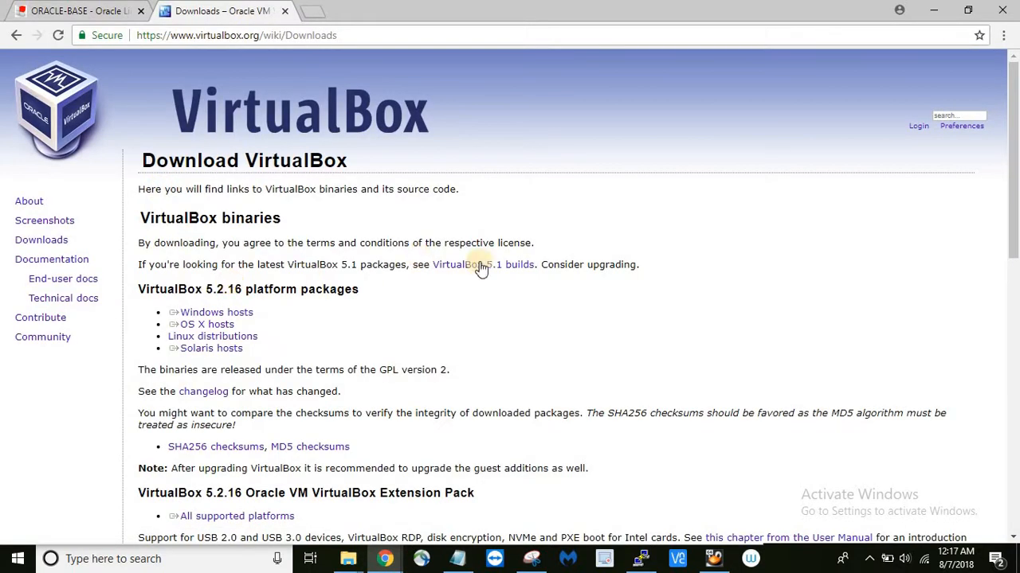
scroll(600, 287, "down", 1)
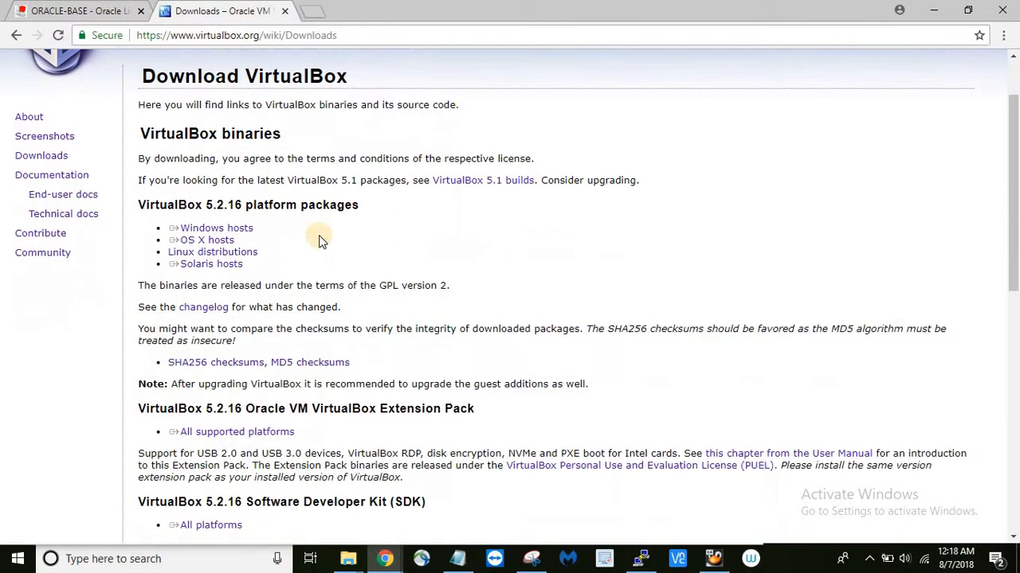
left_click(236, 233)
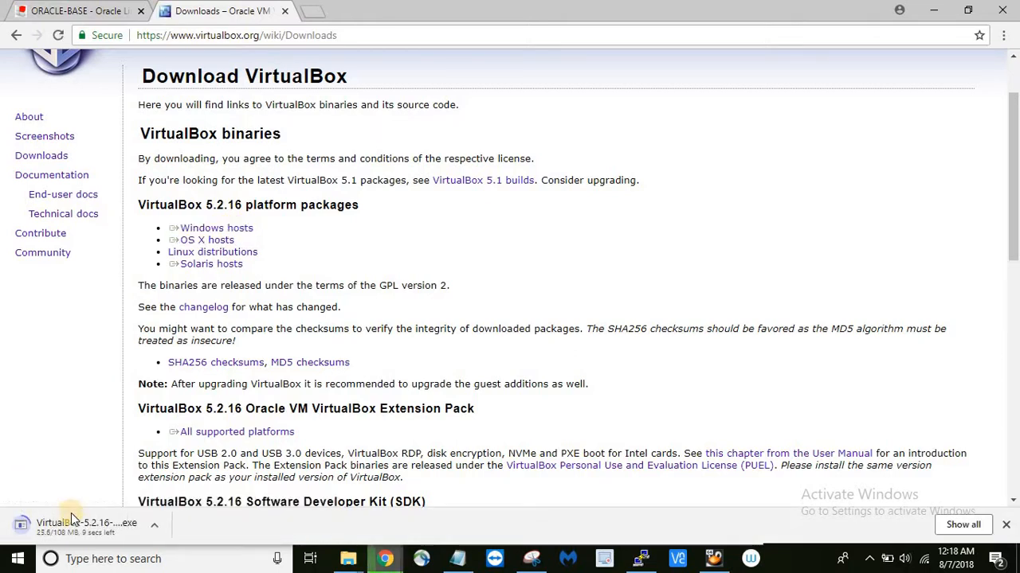
- Download the VirtualBox Extension Pack for all supported platforms
scroll(418, 279, "down", 1)
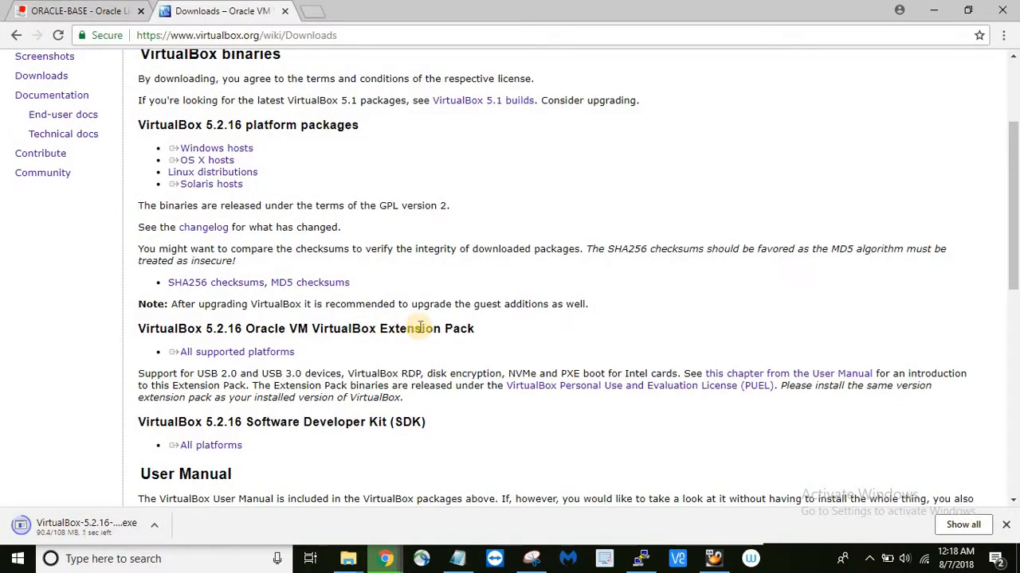
left_click_drag(384, 328, 476, 328)
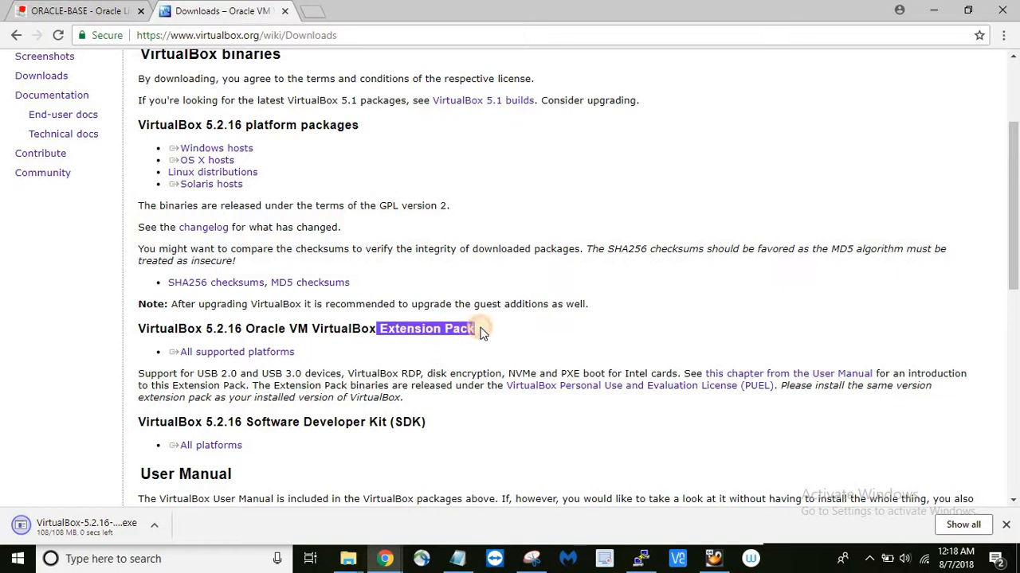
left_click(275, 341)
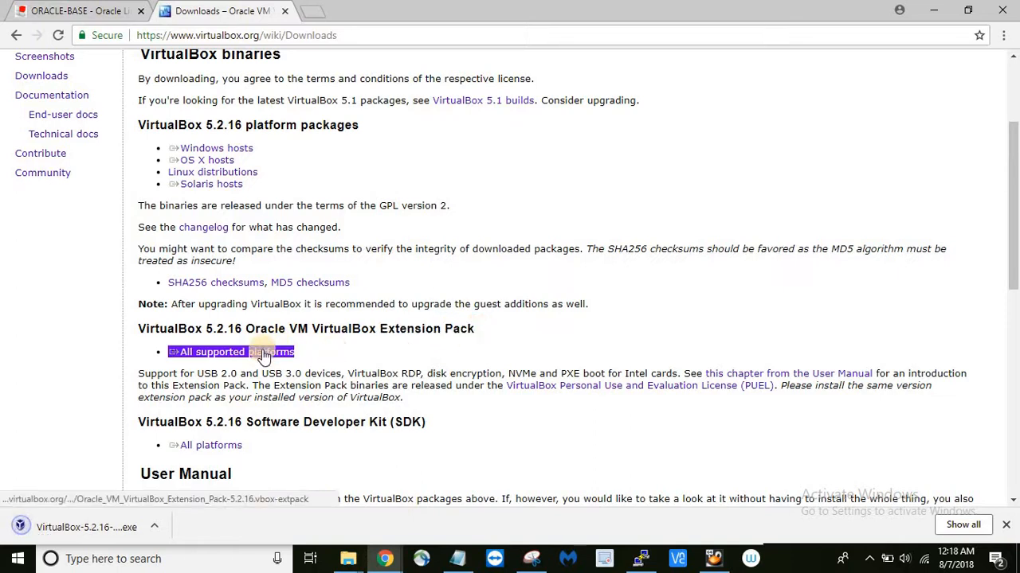
left_click(265, 355)
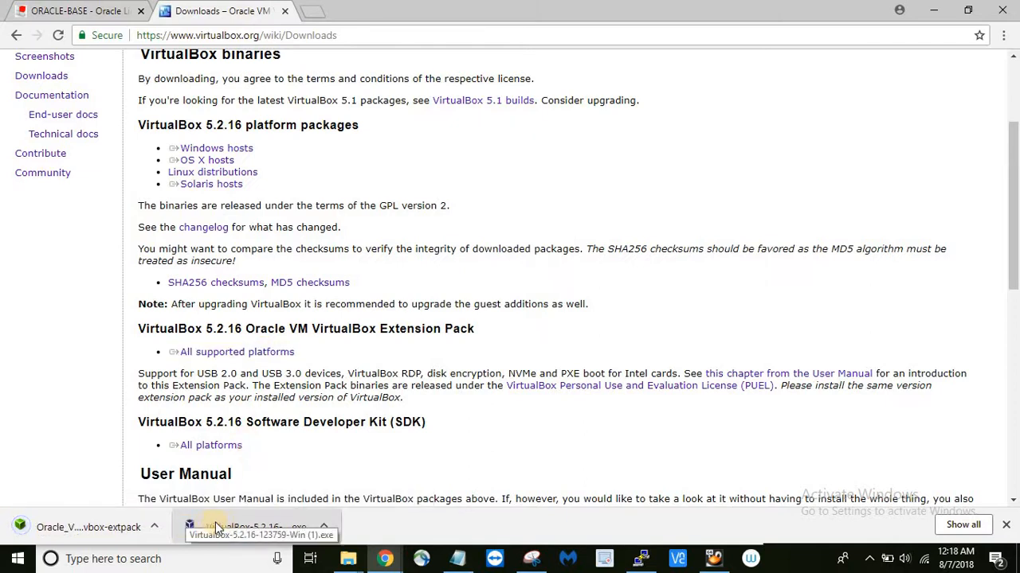
left_click(234, 524)
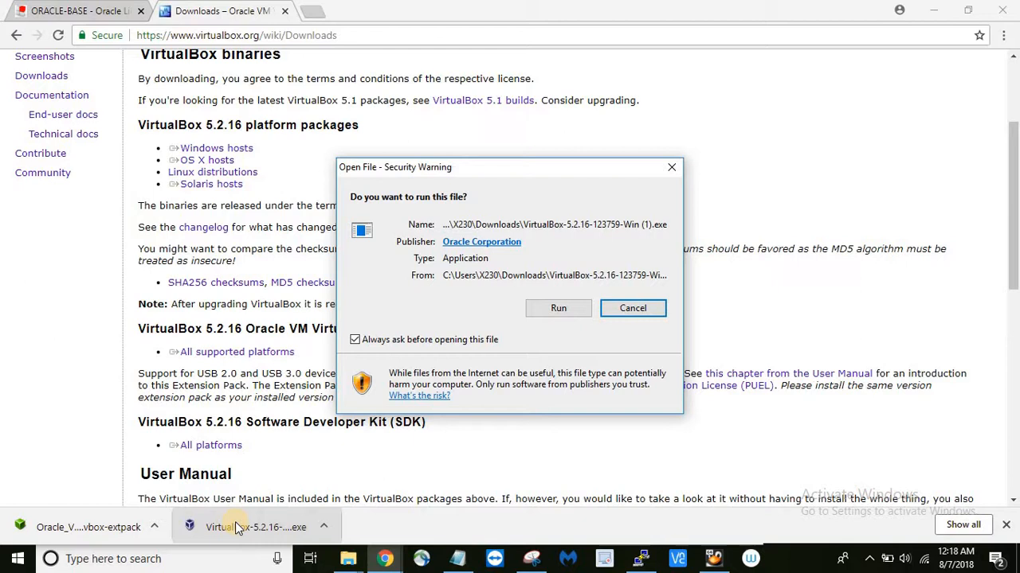
left_click(560, 313)
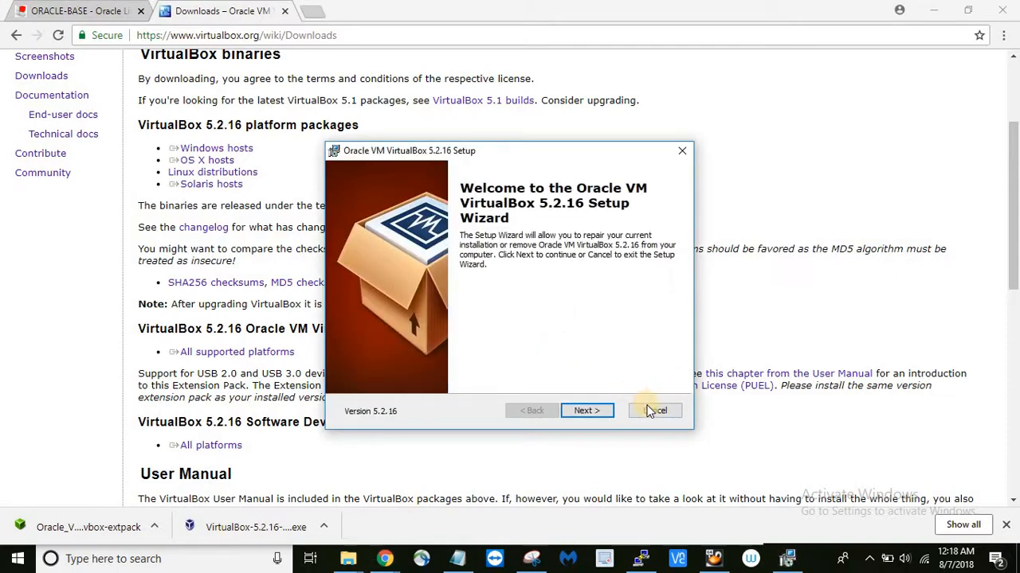
left_click(686, 151)
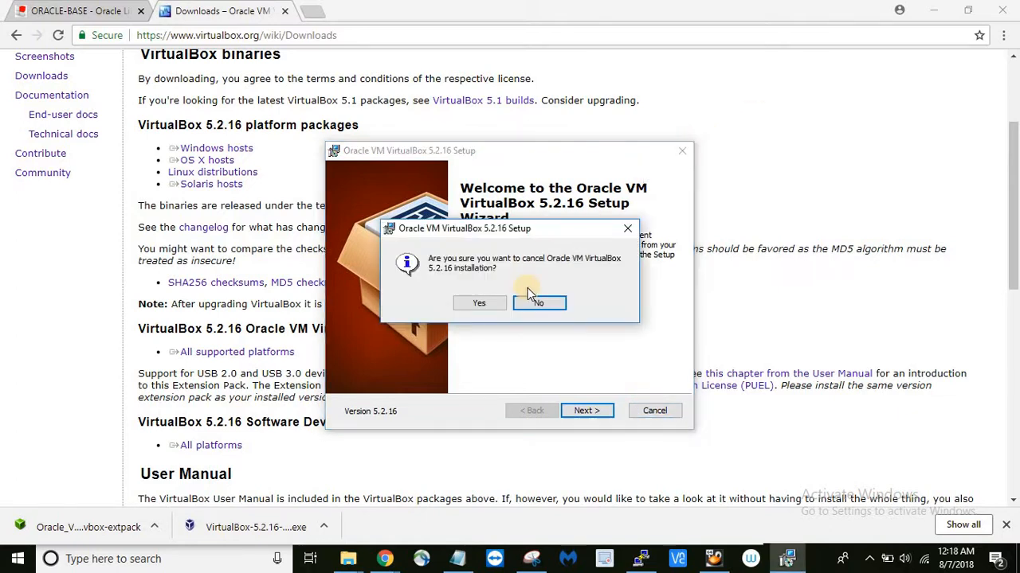
left_click(480, 305)
left_click(586, 411)
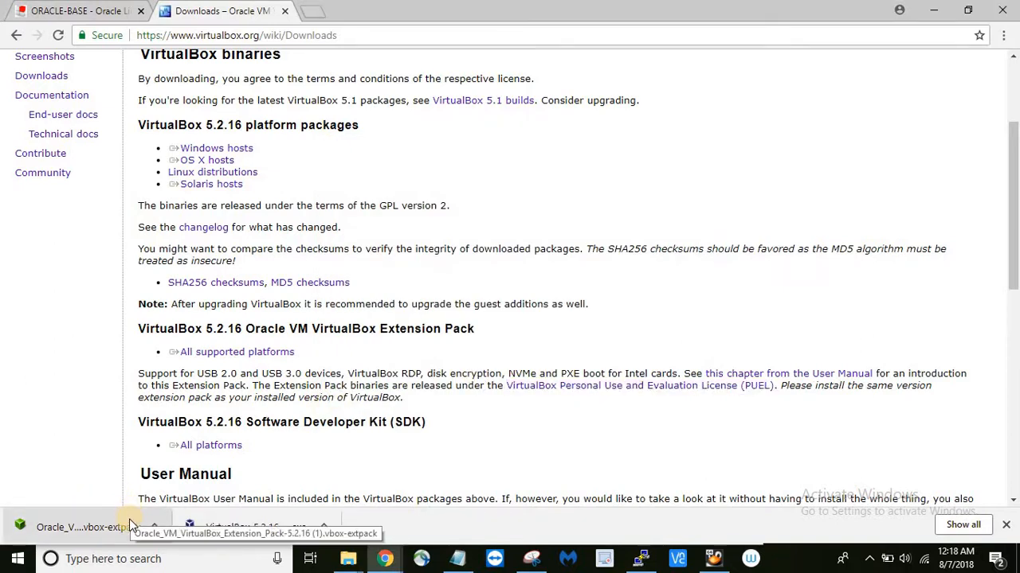
- Open the downloaded vbox-extpack file and choose Reinstall for the 5.2.16 Extension Pack
left_click(80, 527)
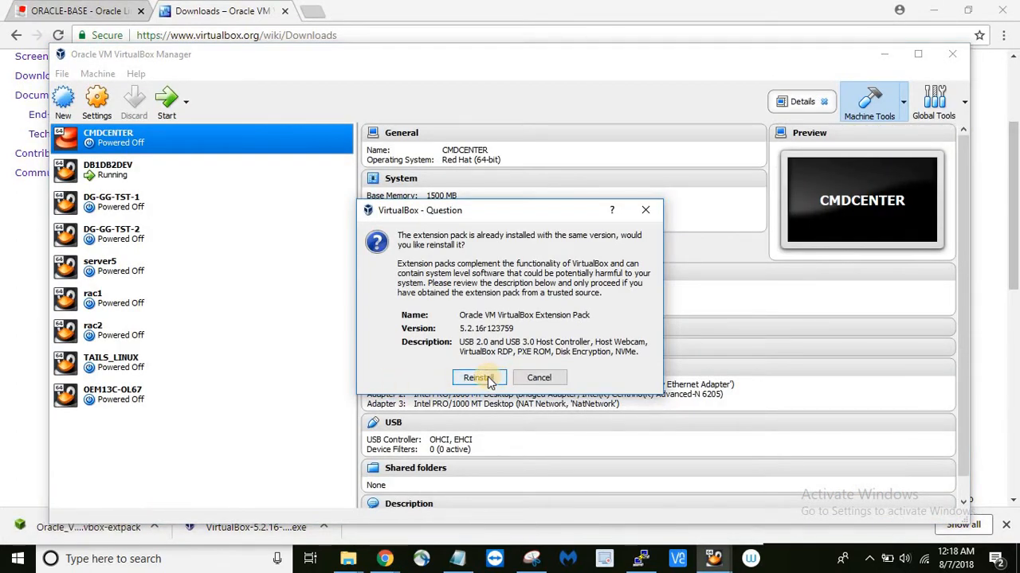
left_click(478, 377)
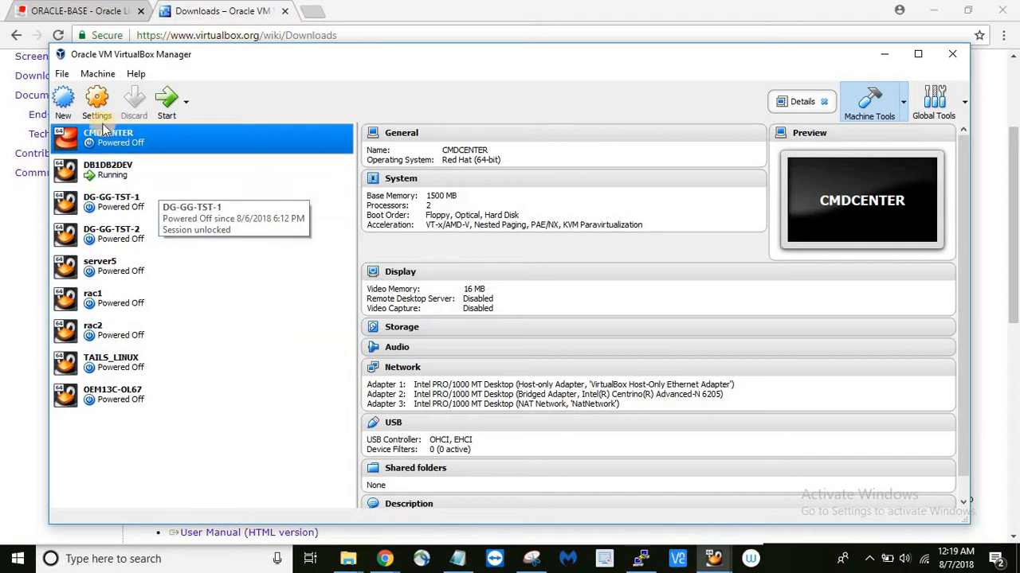
- Start a new virtual machine named MYFIRSTVM with type Linux and version Oracle (64-bit)
left_click(65, 112)
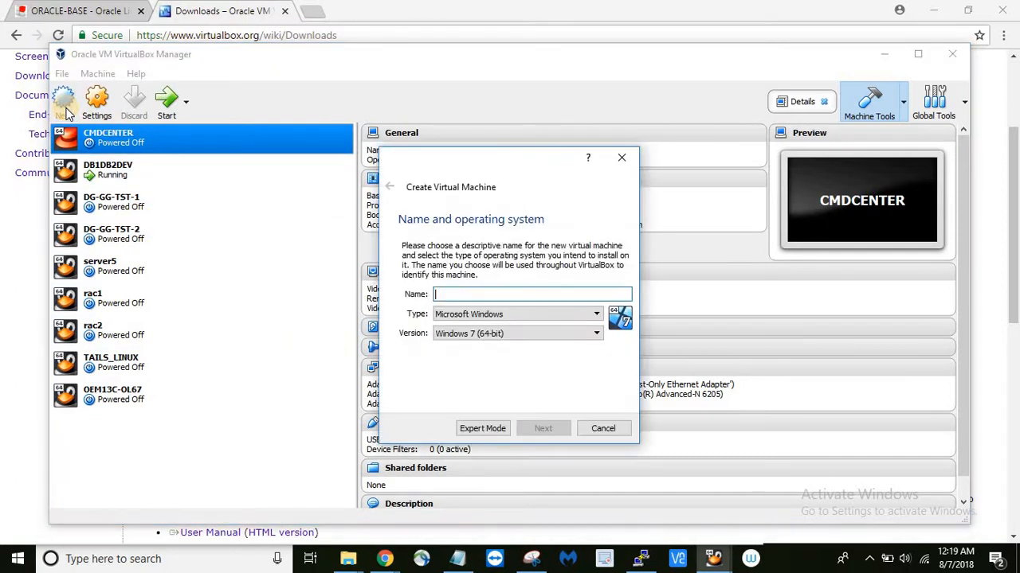
left_click(402, 223)
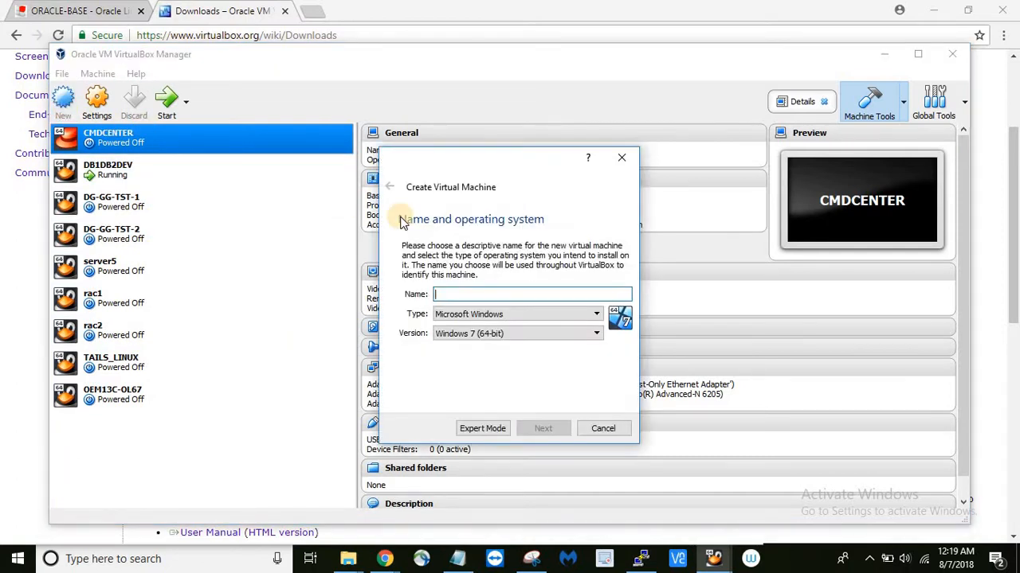
type("V")
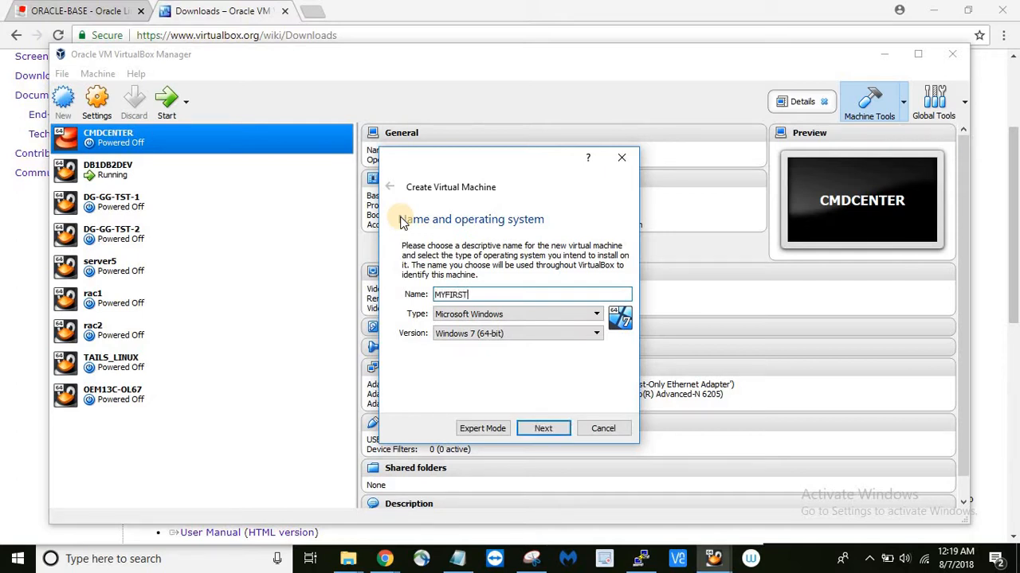
type("MYFIRSTVM")
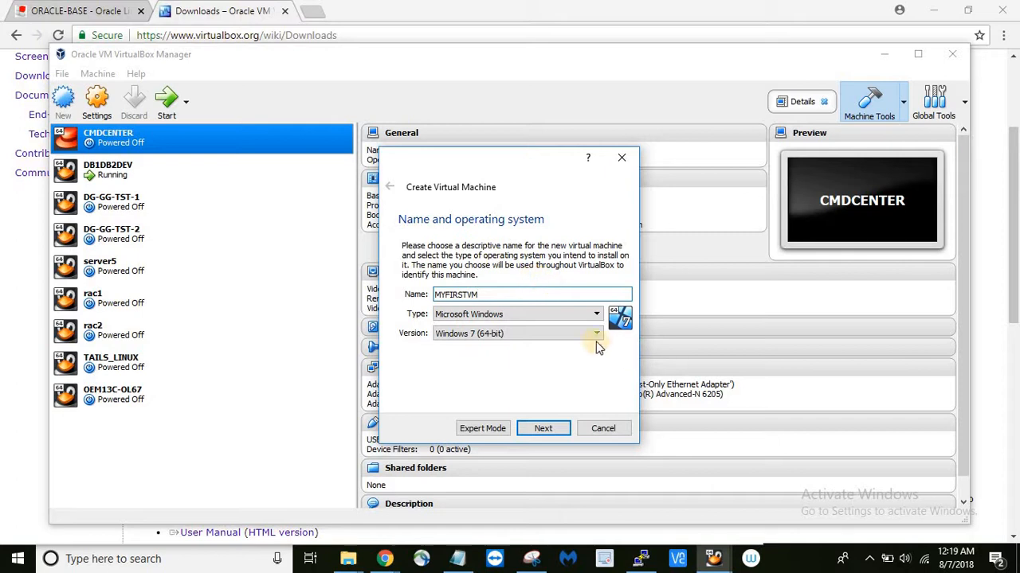
left_click(595, 316)
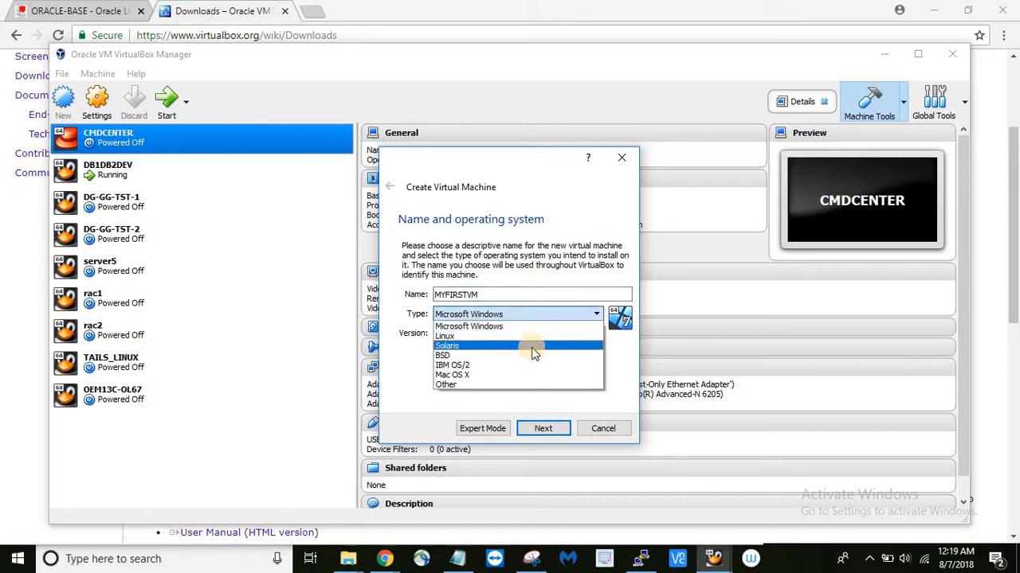
left_click(519, 336)
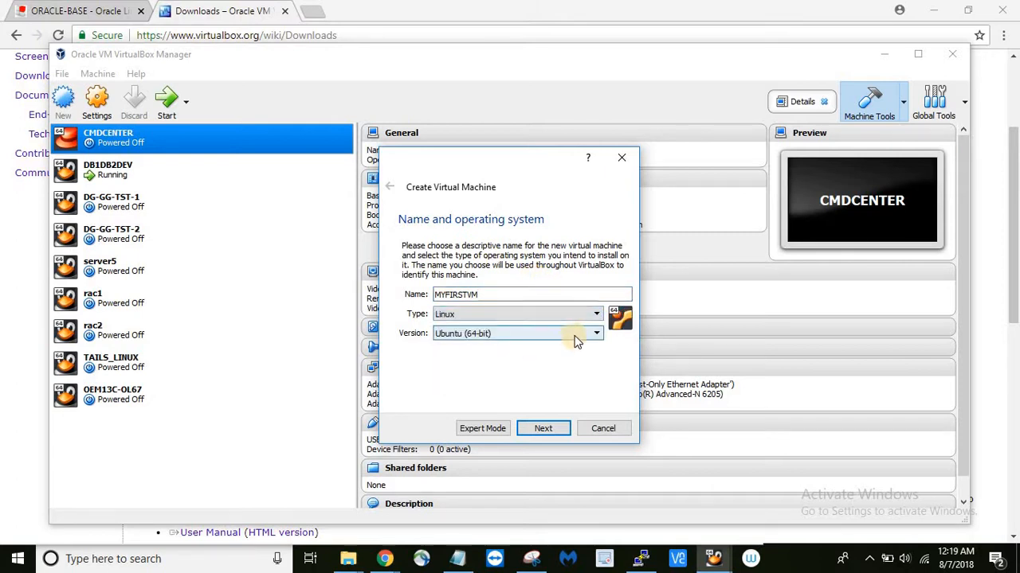
left_click(577, 338)
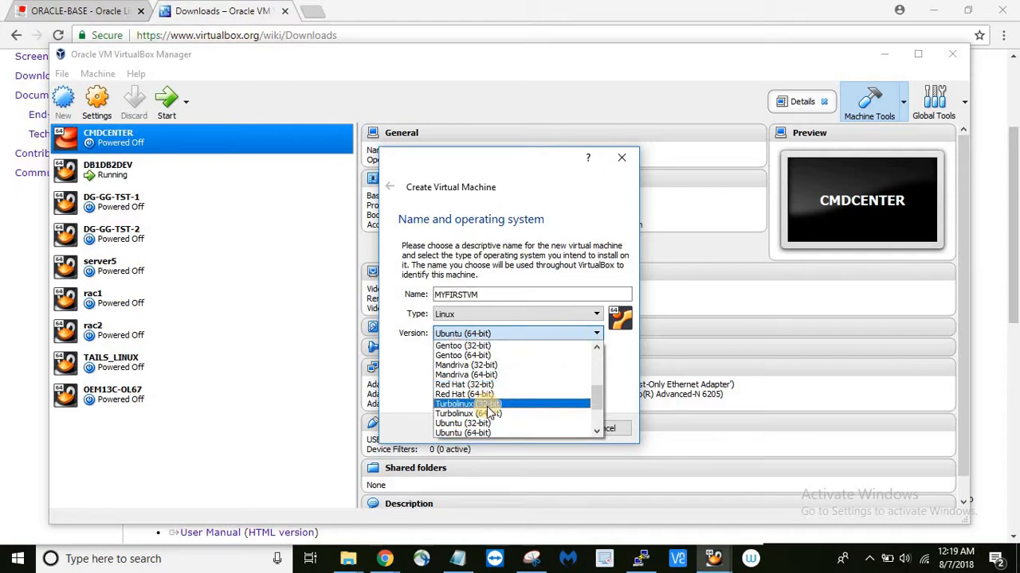
scroll(487, 406, "down", 2)
scroll(487, 406, "up", 3)
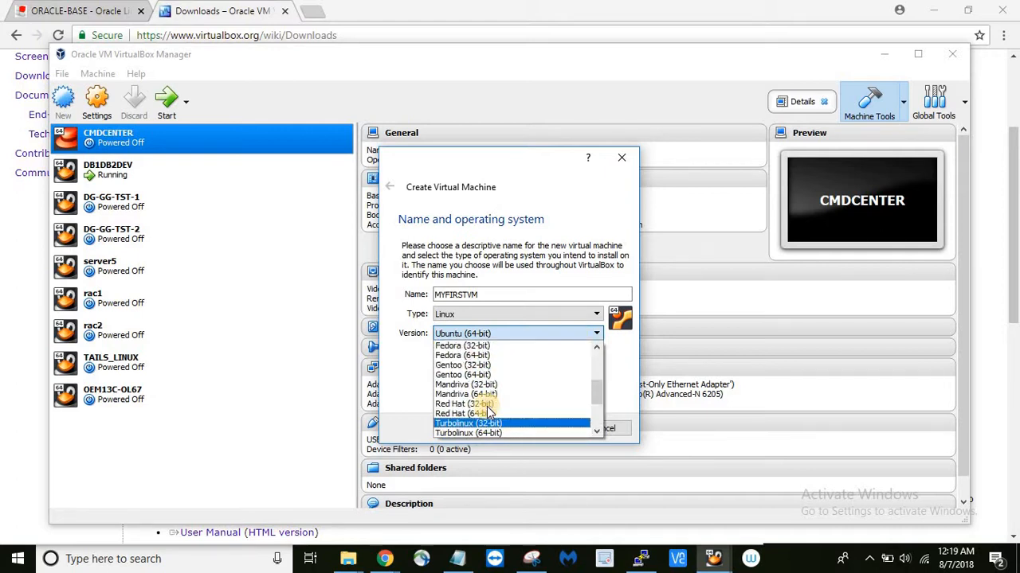
scroll(486, 406, "down", 3)
left_click(482, 413)
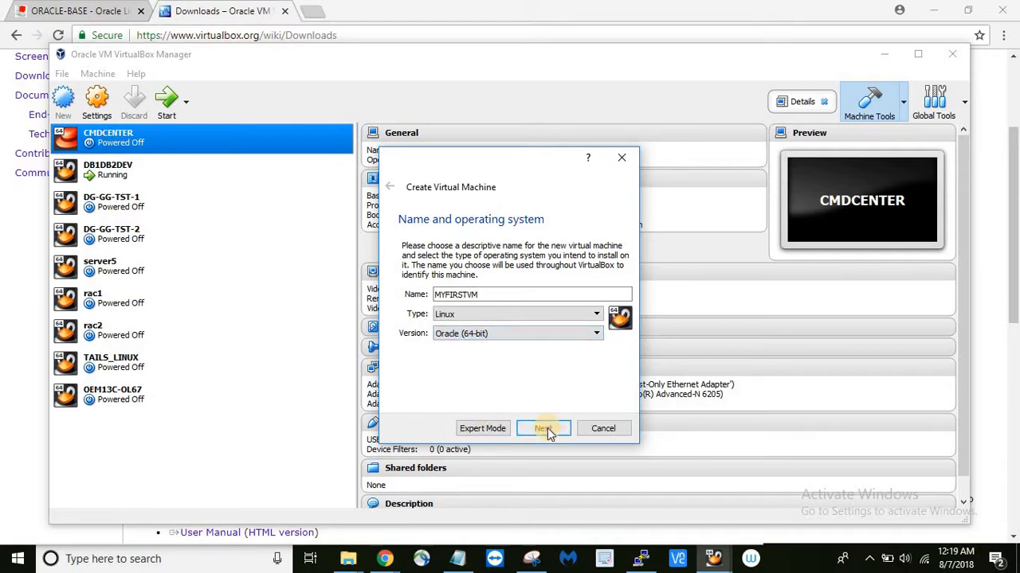
- Set the machine's memory size to 2048 MB
left_click(547, 427)
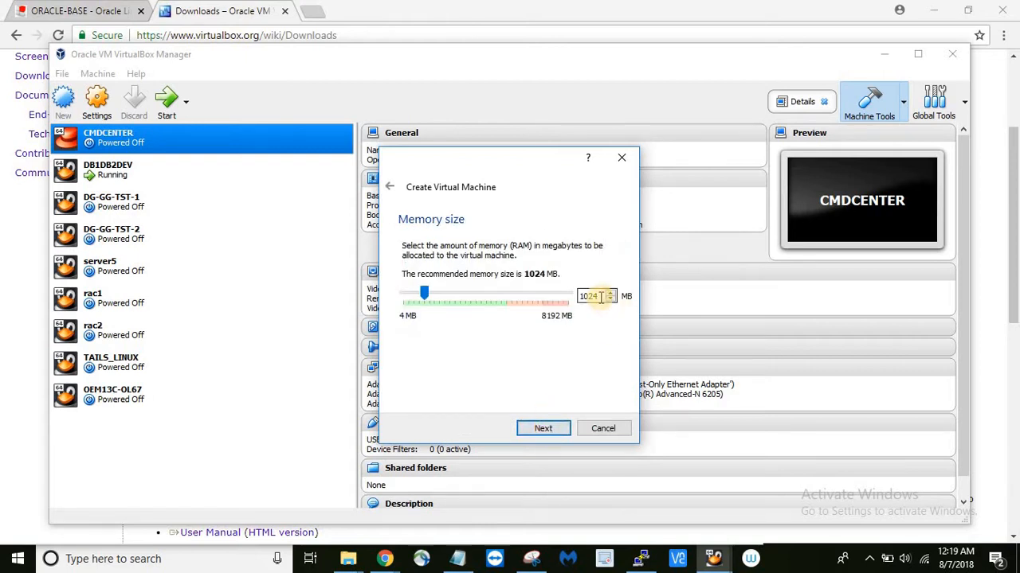
left_click_drag(600, 296, 547, 304)
type("2048")
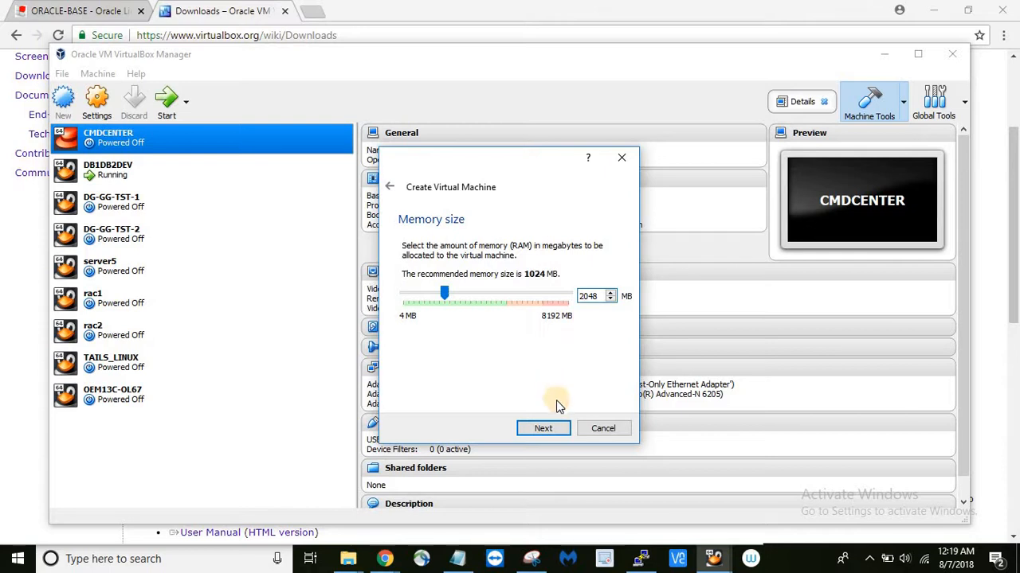
left_click(544, 429)
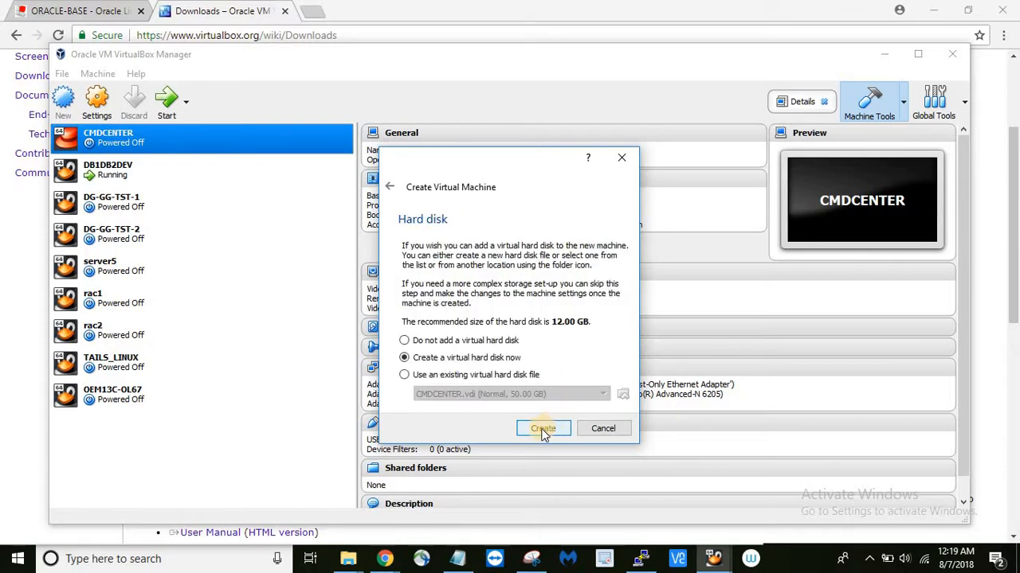
- Give MYFIRSTVM a new 40 GB dynamically allocated VDI hard disk and create the machine
left_click(552, 429)
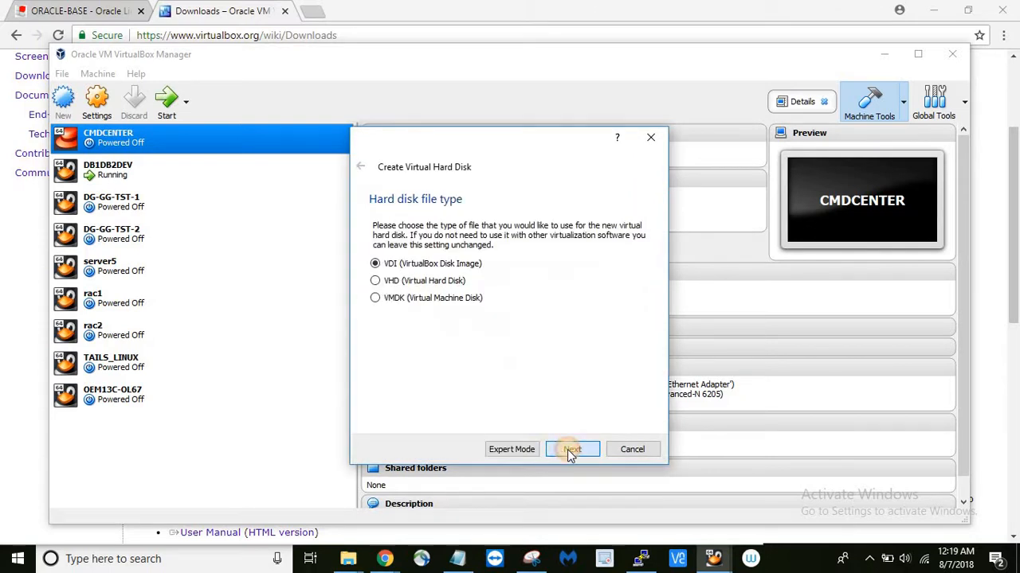
left_click(570, 449)
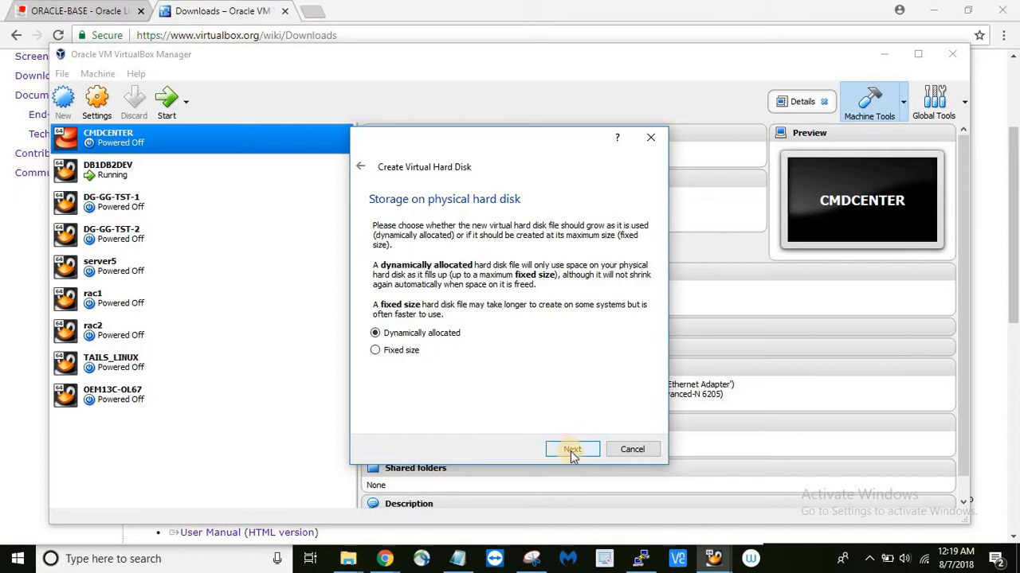
left_click(570, 450)
left_click(627, 306)
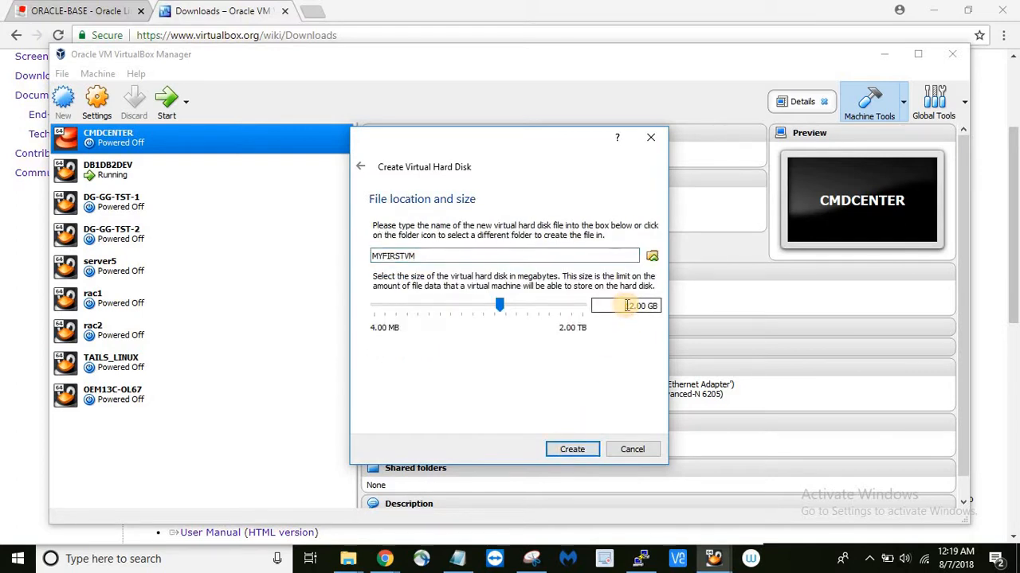
type("40")
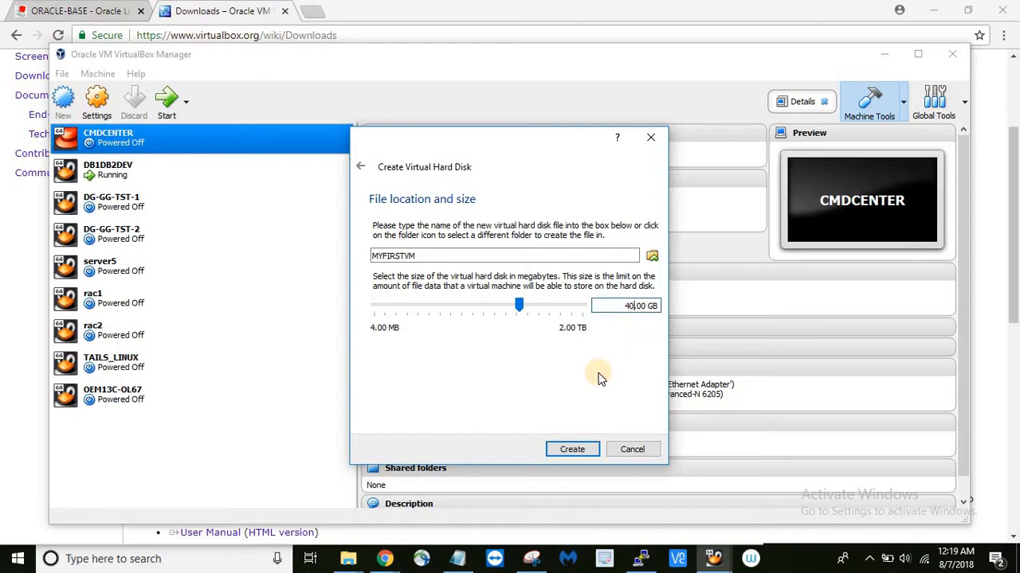
left_click(572, 450)
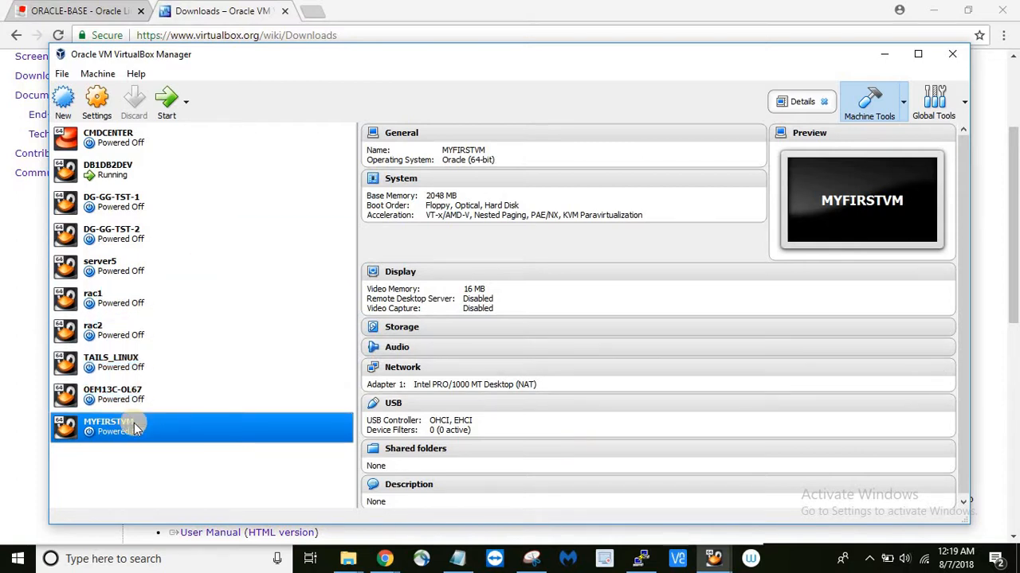
- Start MYFIRSTVM without a start-up disk, then power the halted machine off
left_click(168, 116)
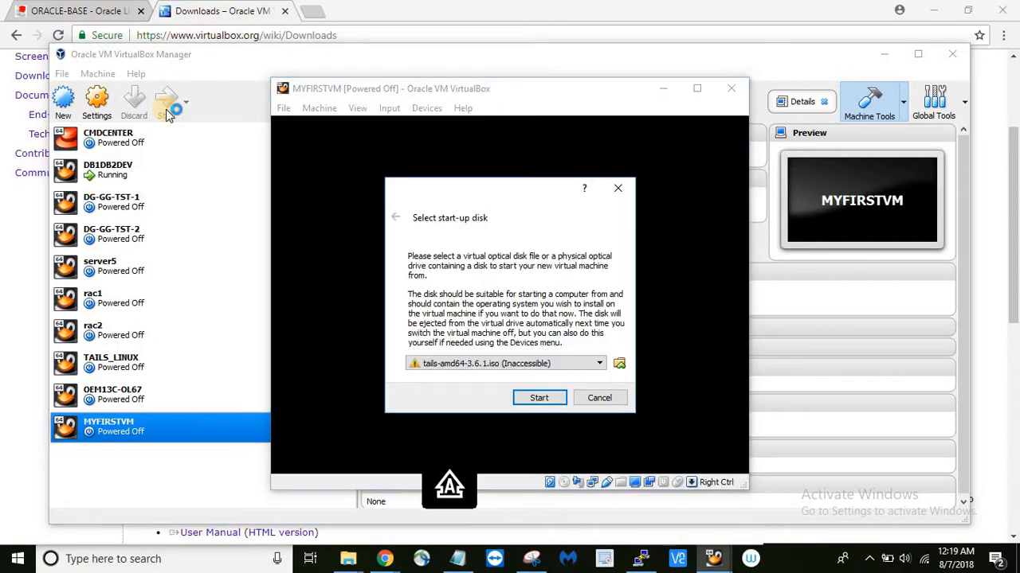
left_click(594, 397)
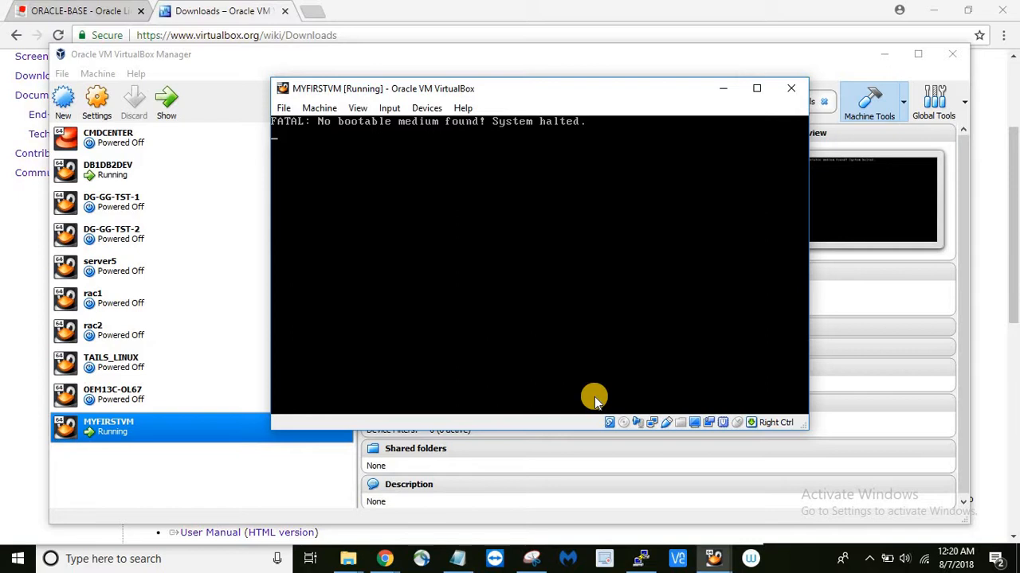
left_click(793, 89)
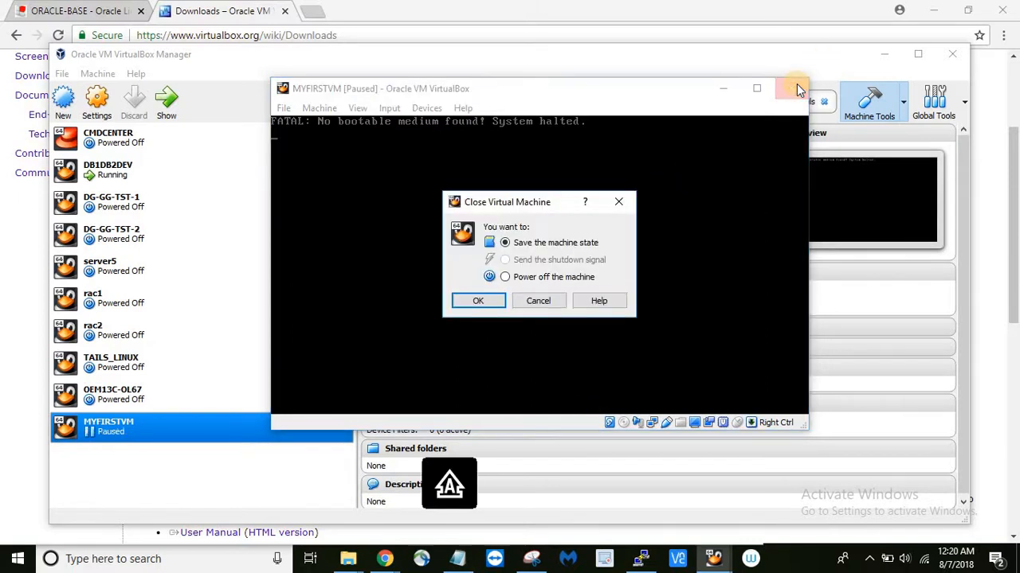
left_click(507, 277)
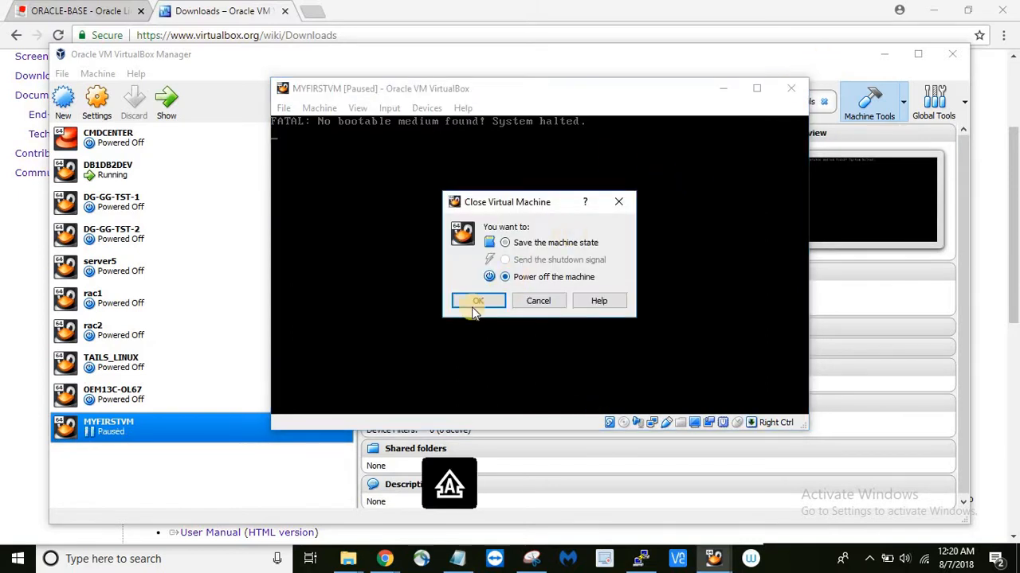
left_click(474, 302)
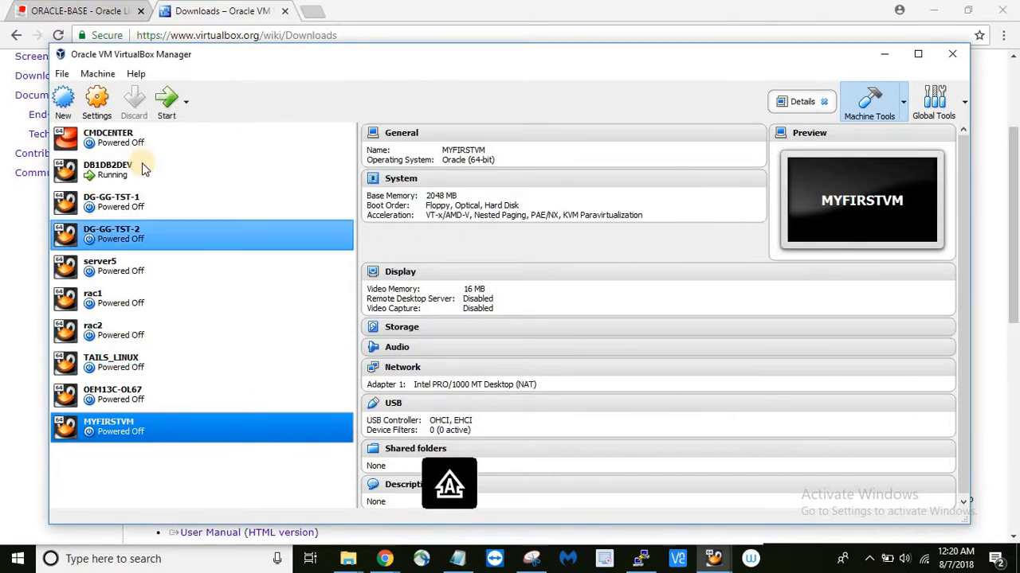
- Open MYFIRSTVM's settings and review its General, System and Display pages
left_click(98, 109)
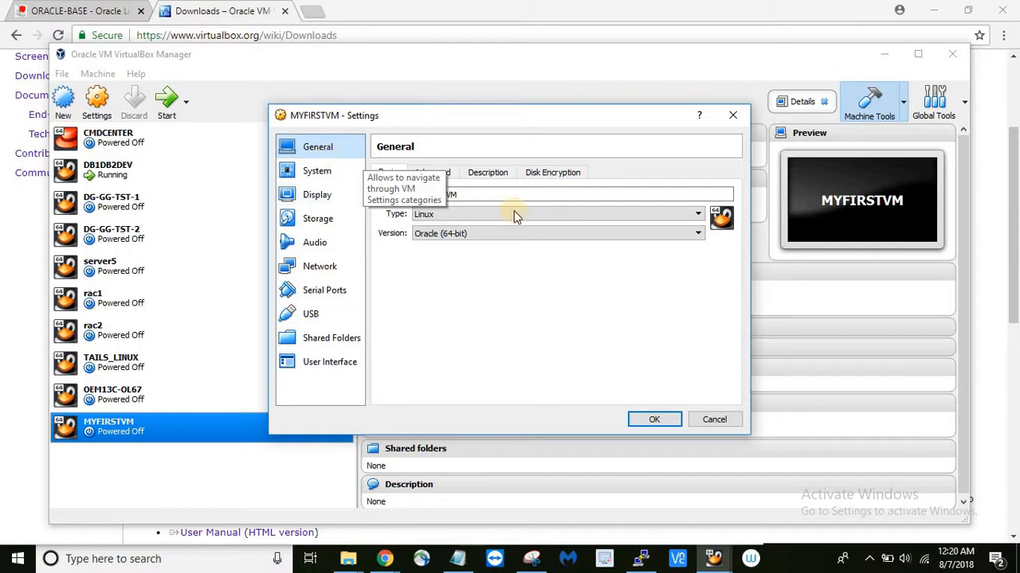
left_click(329, 177)
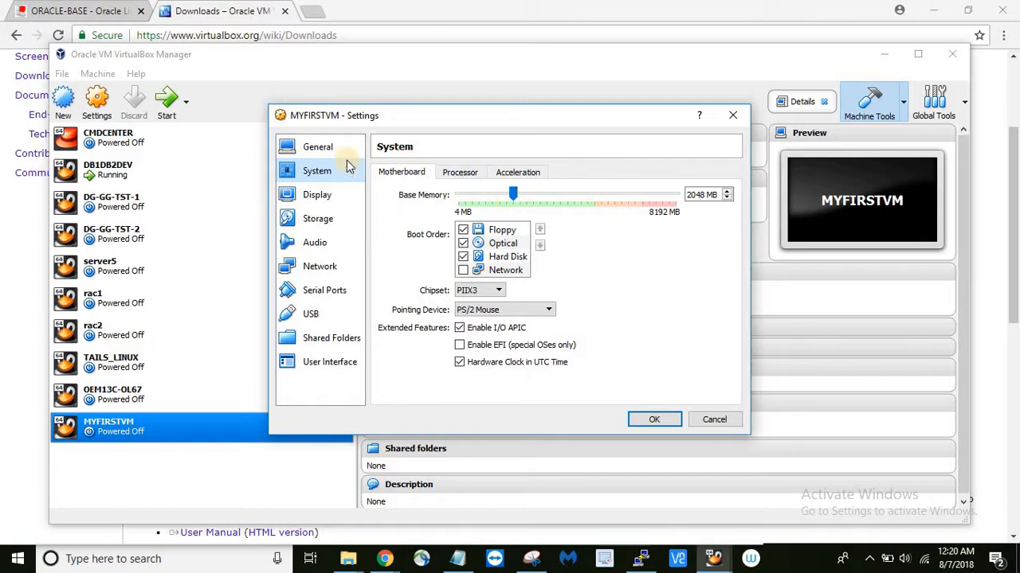
left_click(336, 147)
left_click(476, 195)
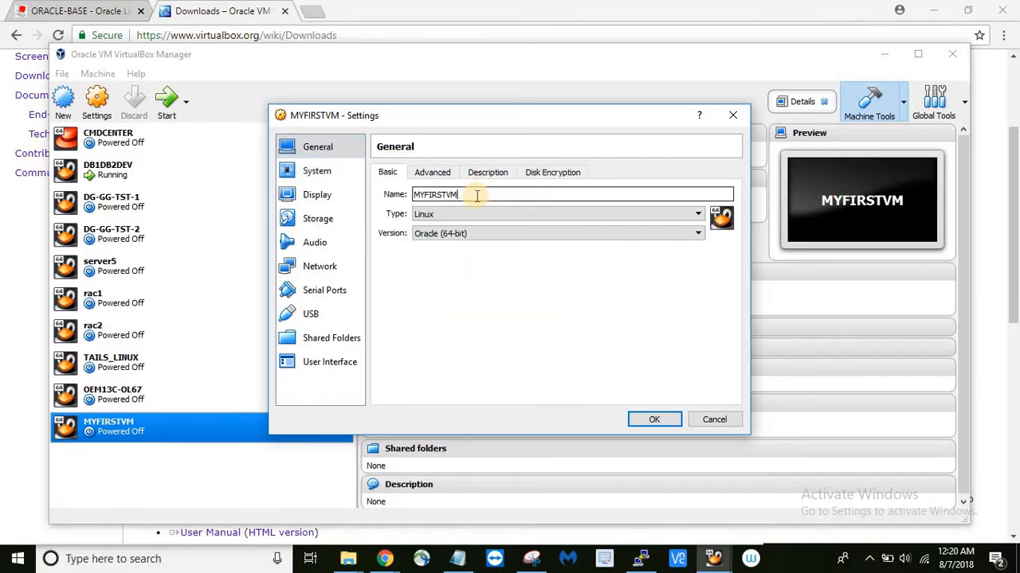
left_click(330, 170)
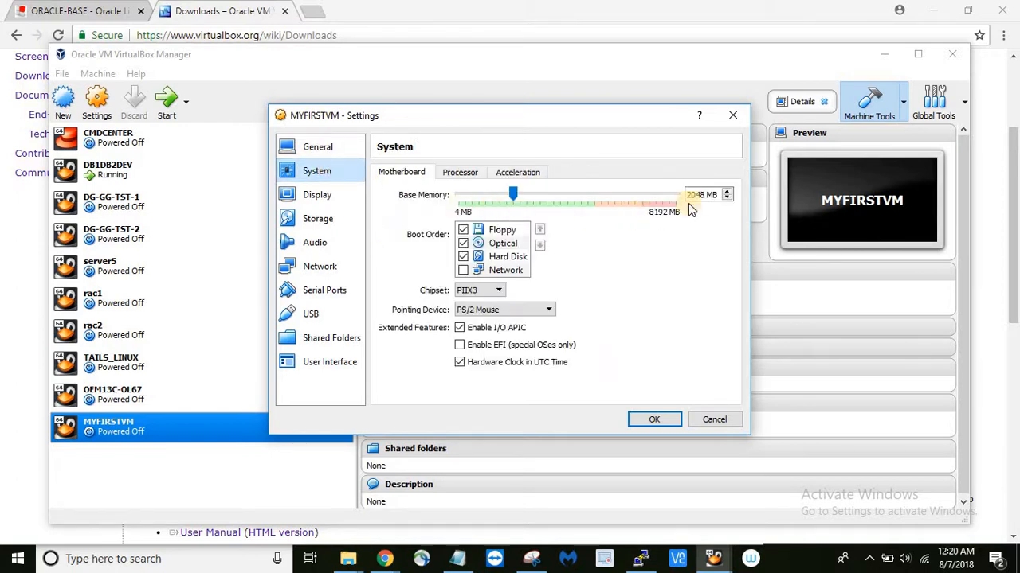
left_click(325, 198)
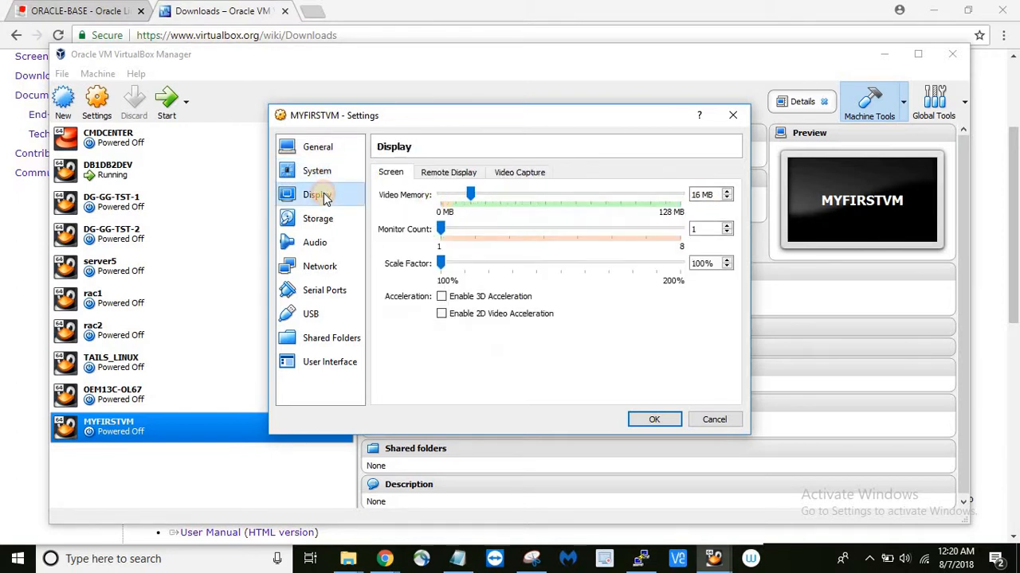
- Attach OL67 for x86 64 bit.iso to the empty IDE optical drive under Storage
left_click(323, 220)
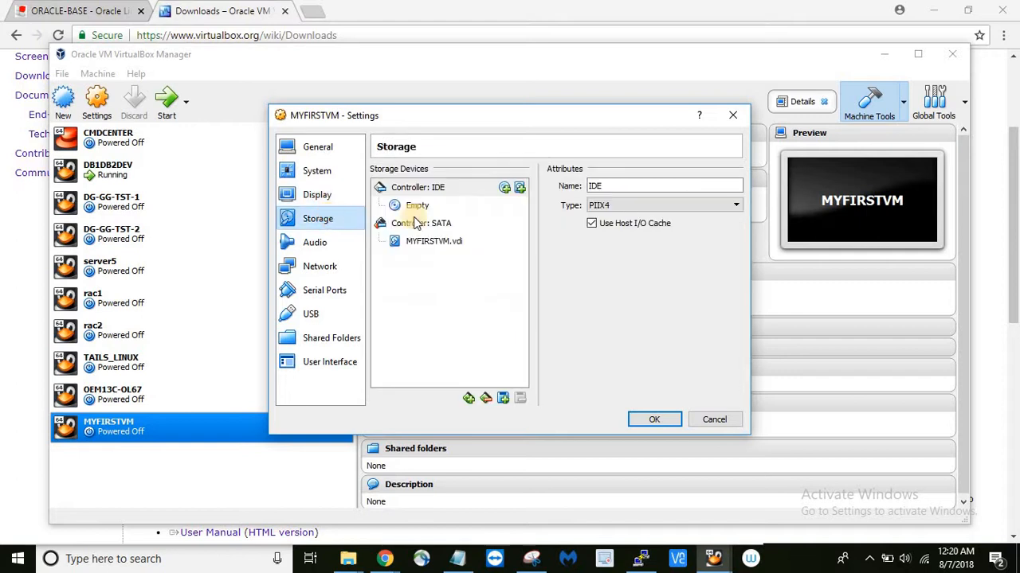
left_click(424, 205)
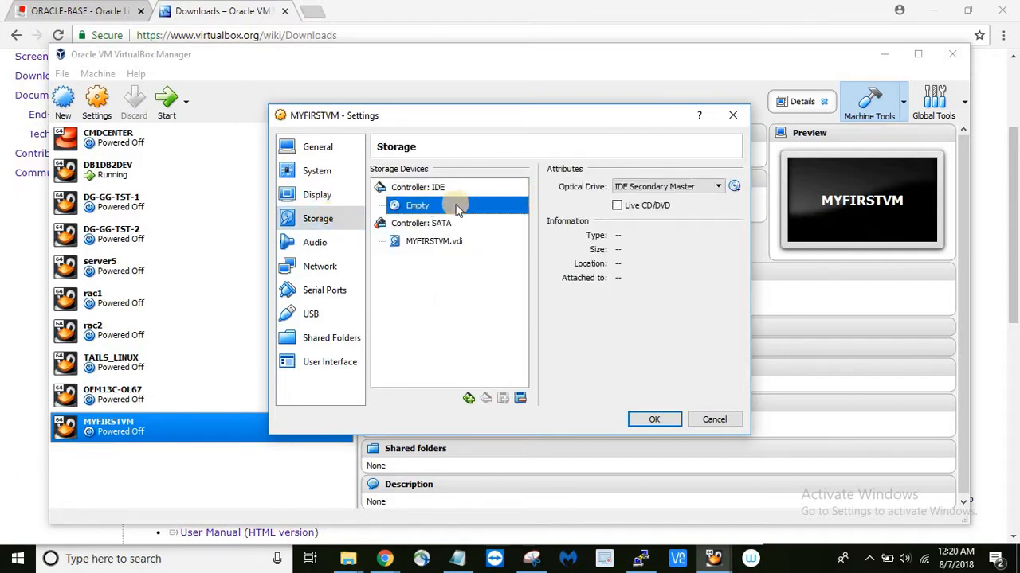
left_click(734, 188)
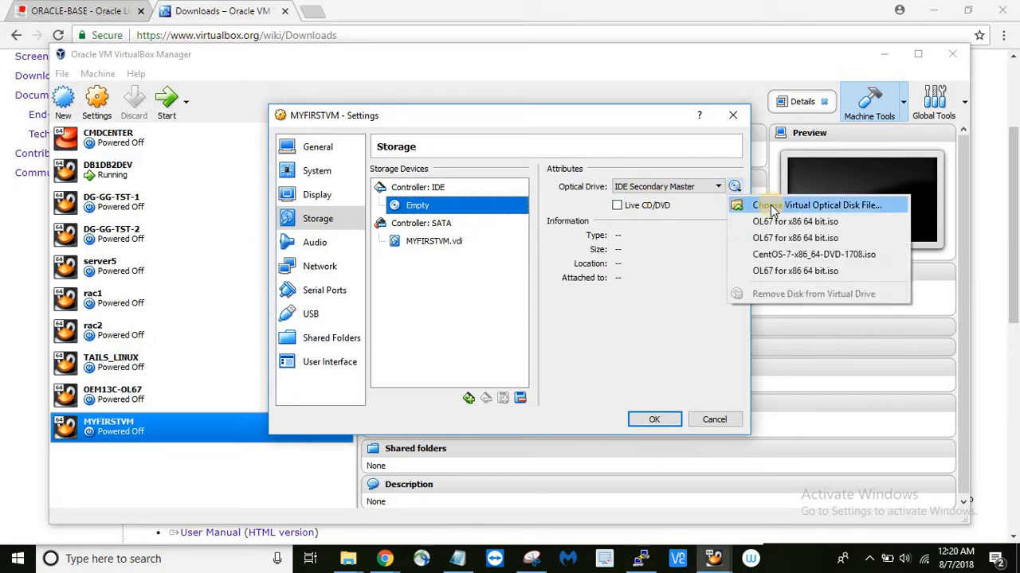
left_click(763, 205)
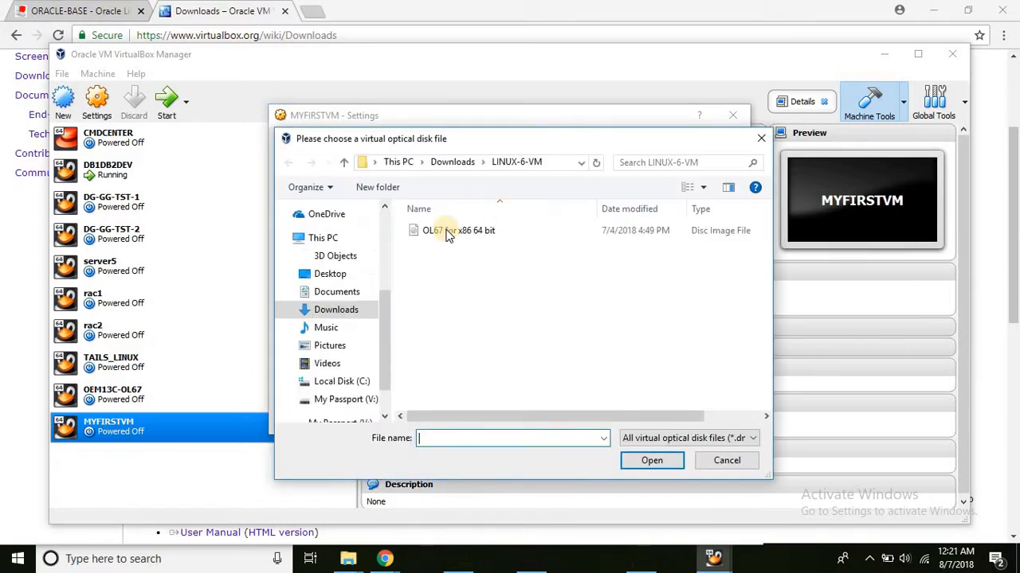
left_click(448, 233)
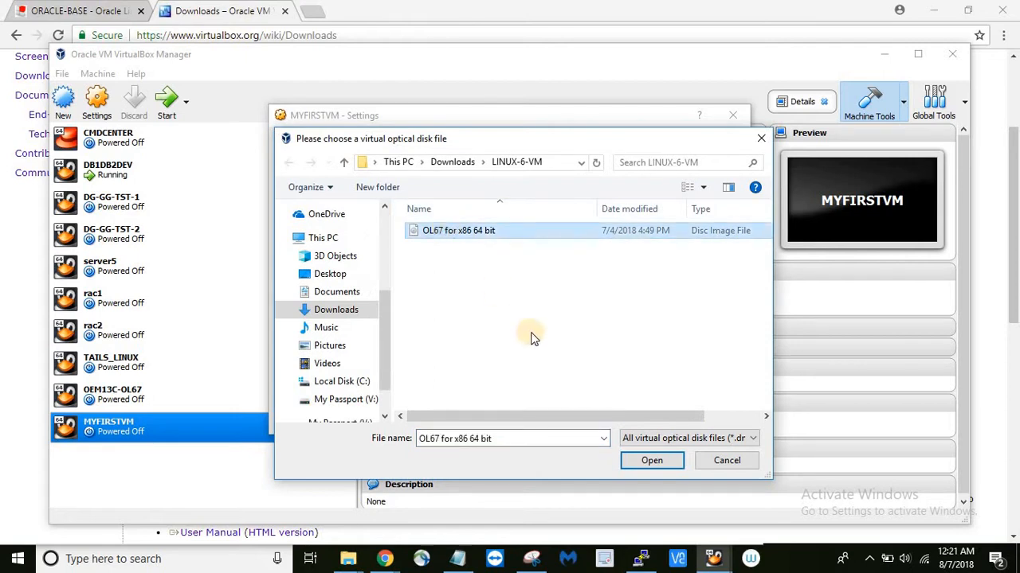
left_click(645, 460)
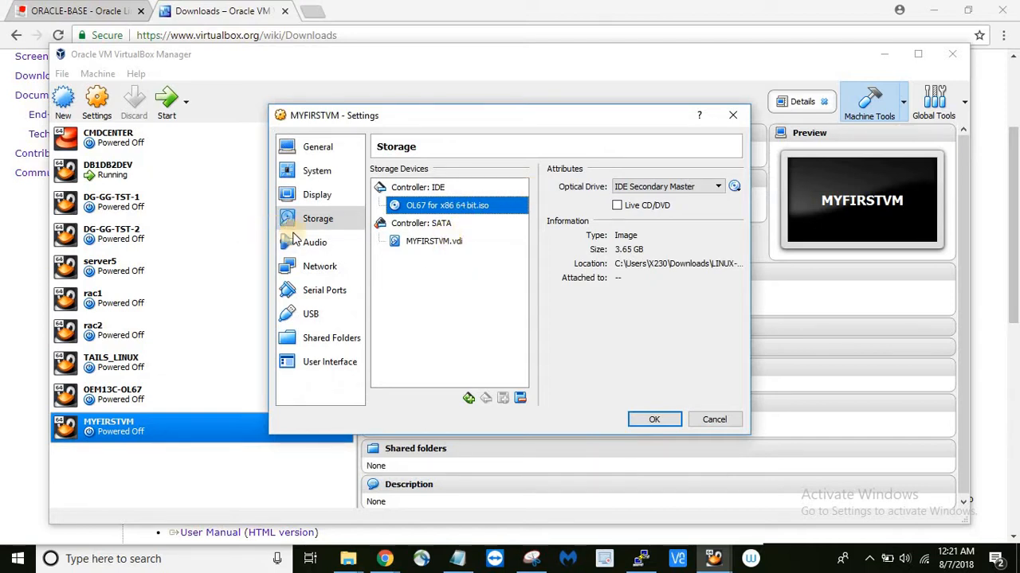
left_click(314, 243)
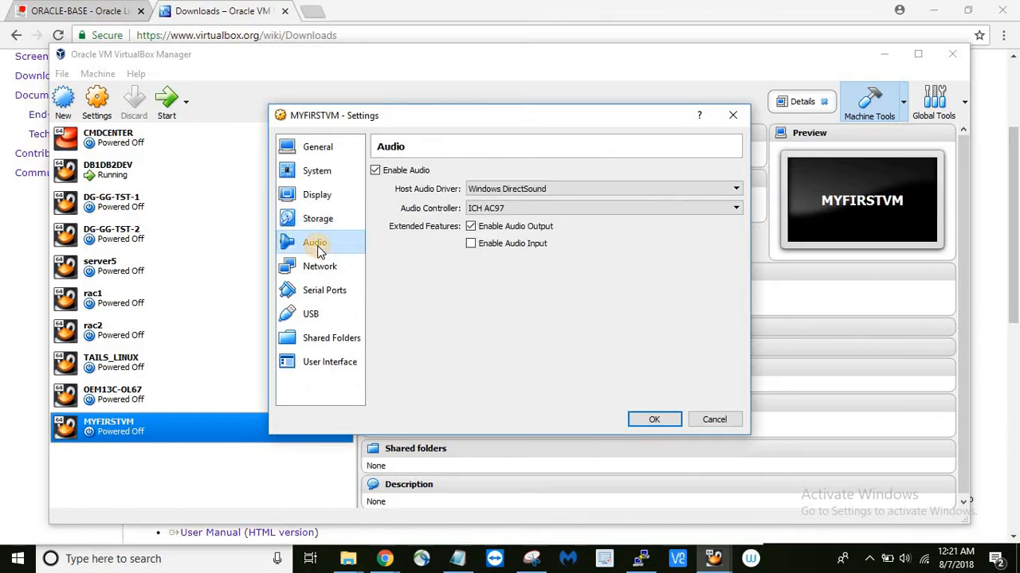
- Set network Adapter 1 to Bridged Adapter with Promiscuous Mode Allow All
left_click(320, 268)
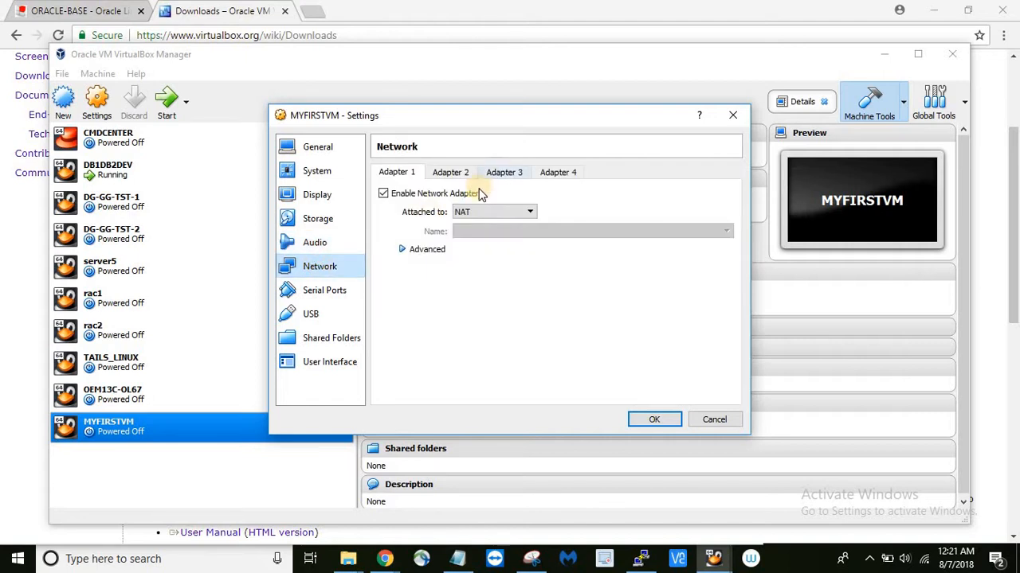
left_click(480, 212)
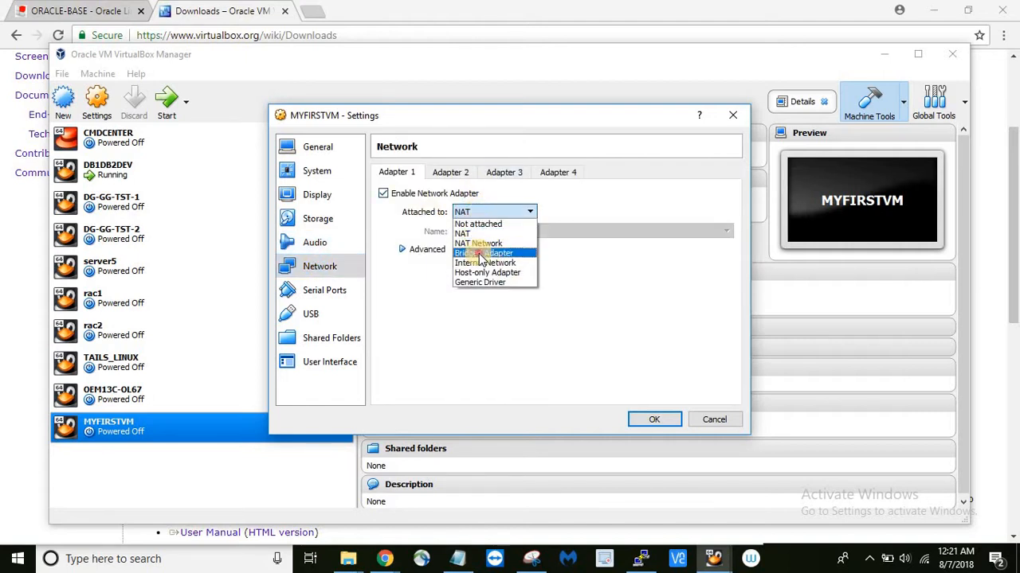
left_click(480, 255)
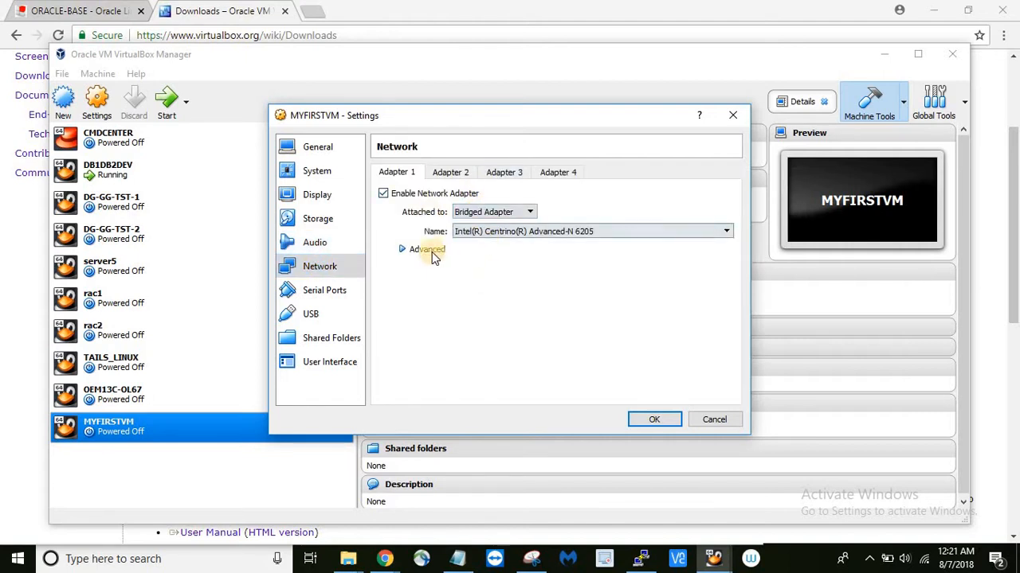
left_click(430, 251)
left_click(489, 289)
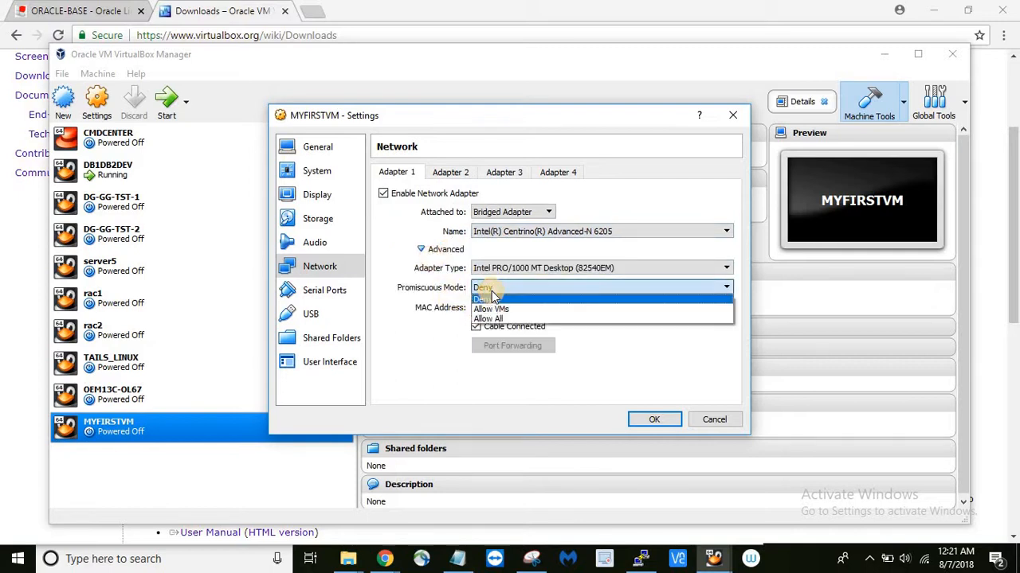
left_click(500, 318)
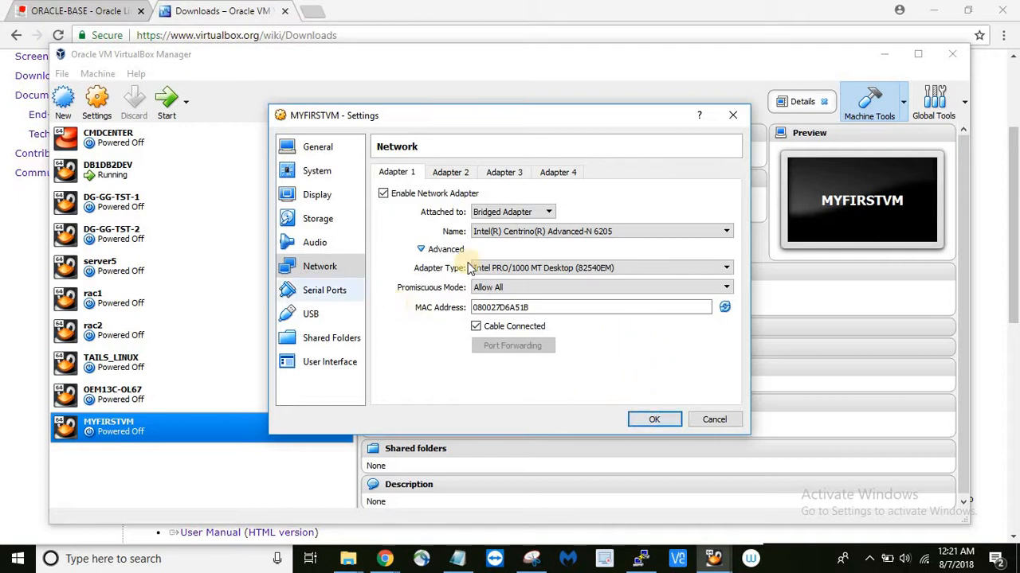
- Enable Adapter 2 as Host-only Adapter with Promiscuous Mode Allow All, and save
left_click(458, 172)
left_click(440, 195)
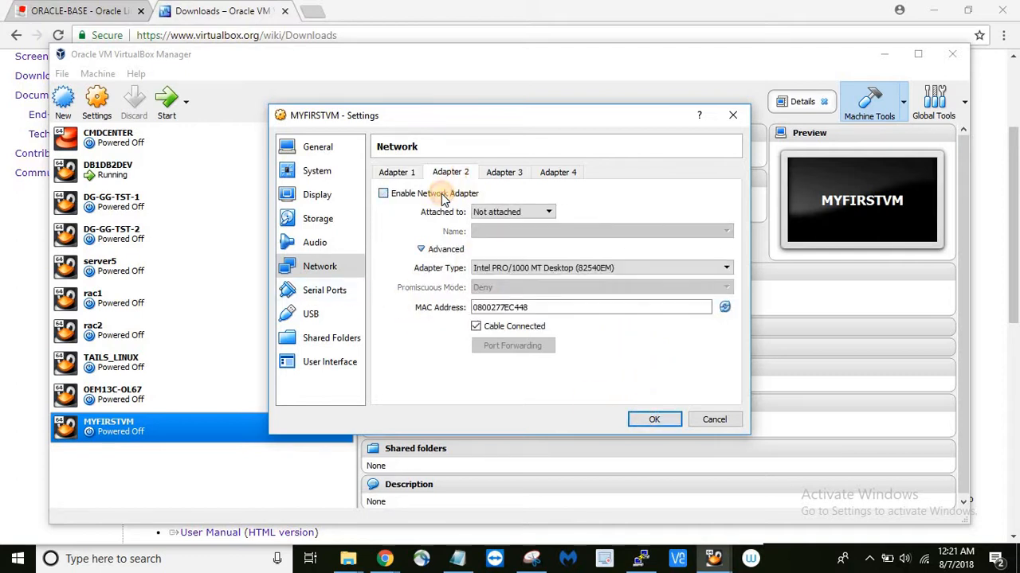
left_click(510, 212)
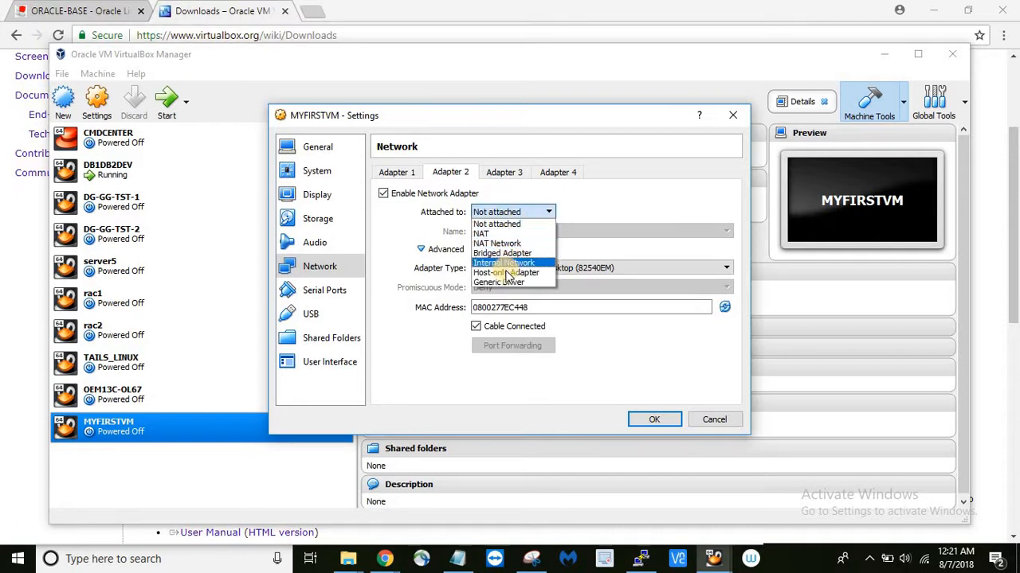
left_click(500, 272)
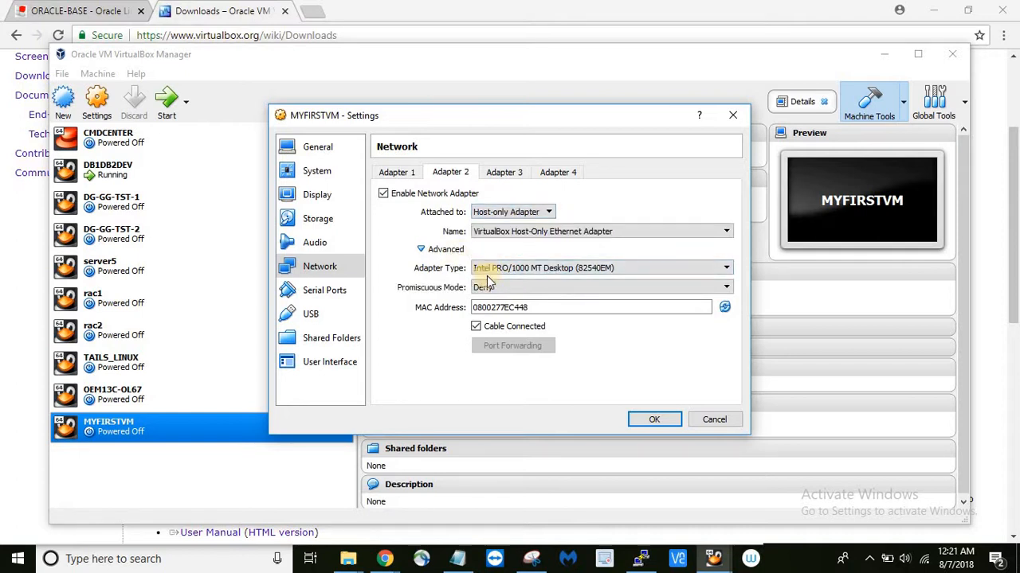
left_click(493, 289)
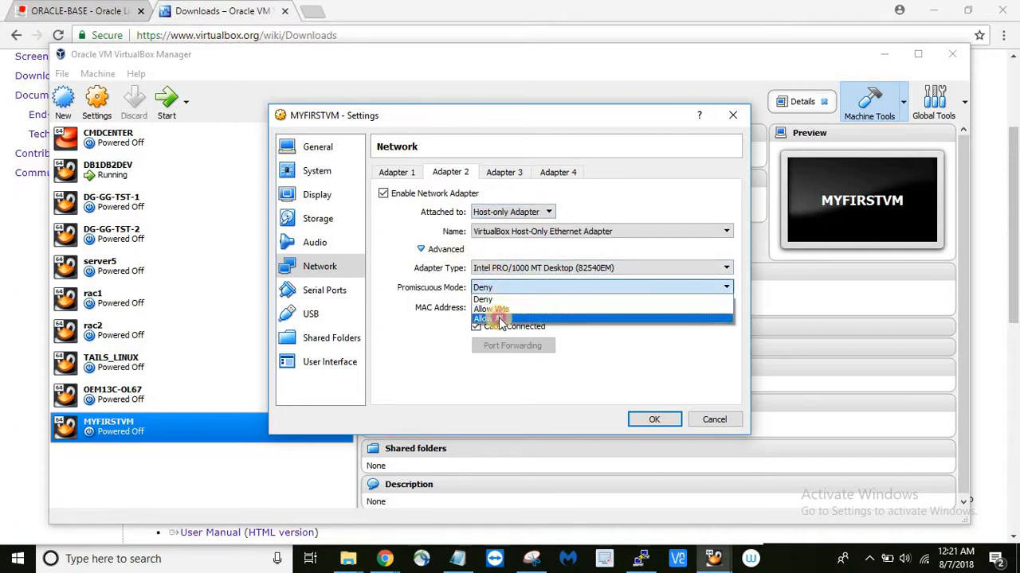
left_click(500, 318)
left_click(644, 420)
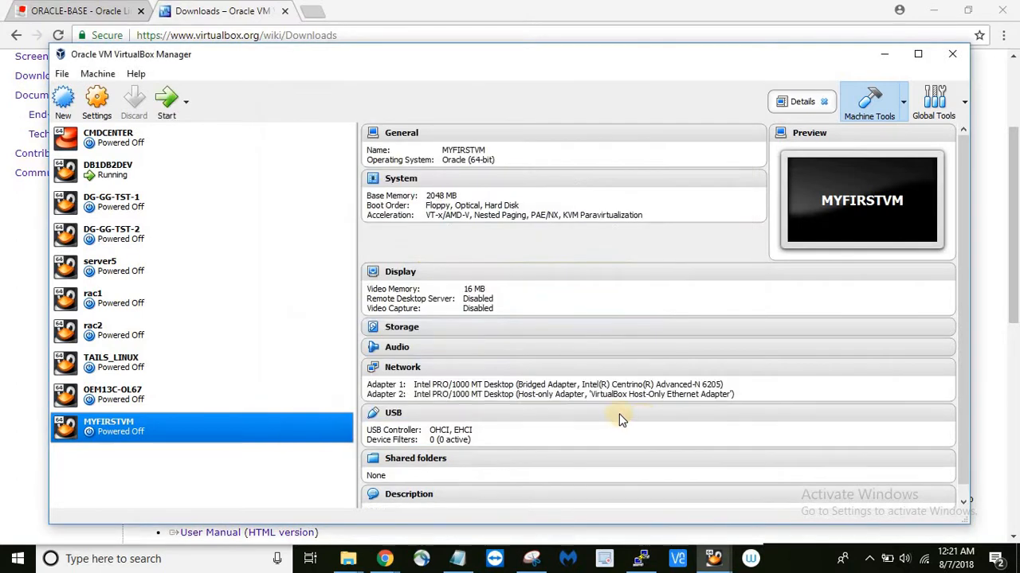
- Start MYFIRSTVM, choose 'Install or upgrade an existing system', and skip the media test
left_click(167, 113)
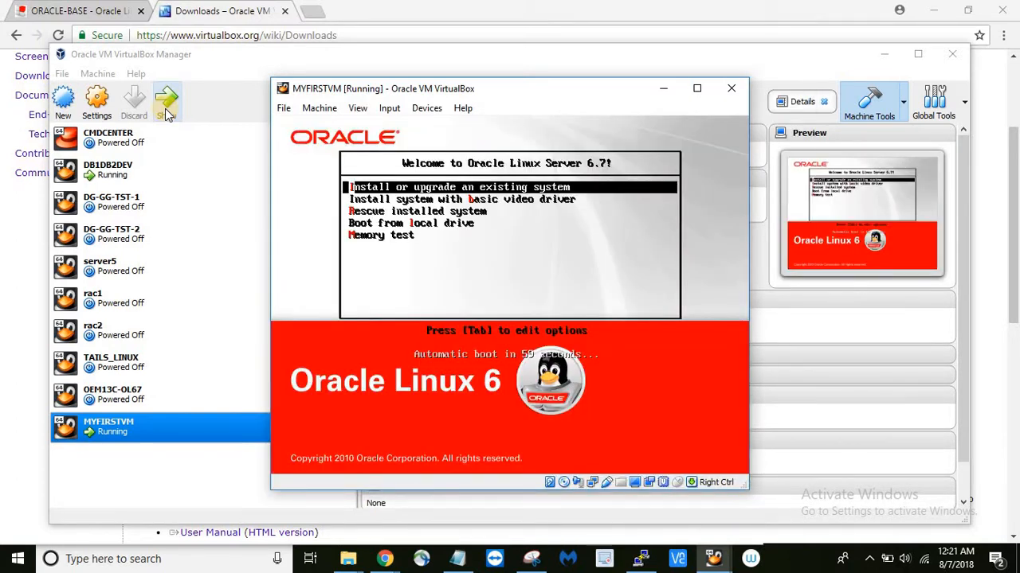
key("Down")
key("Down")
key("Down")
key("Up")
key("Up")
key("Up")
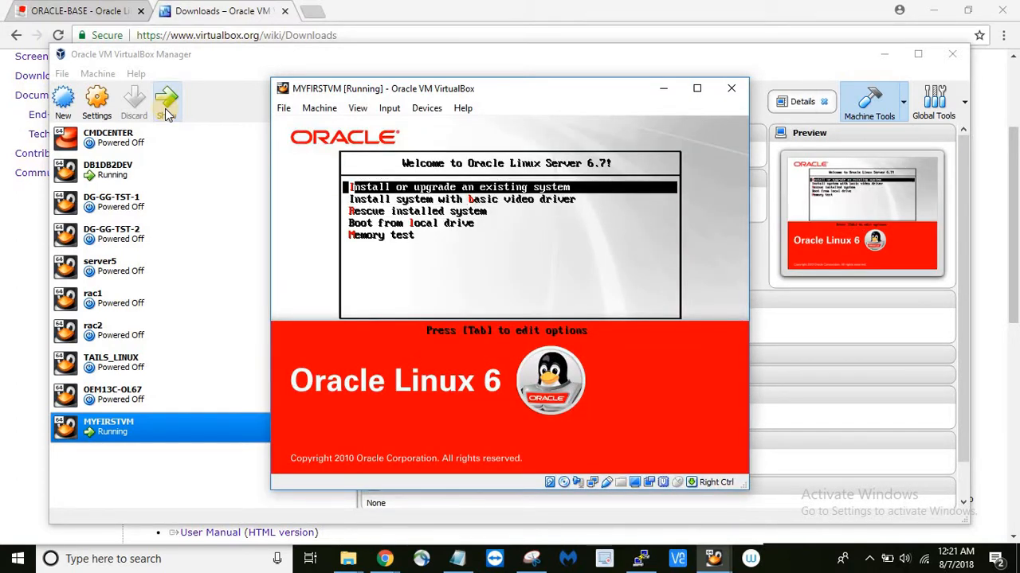
key("Return")
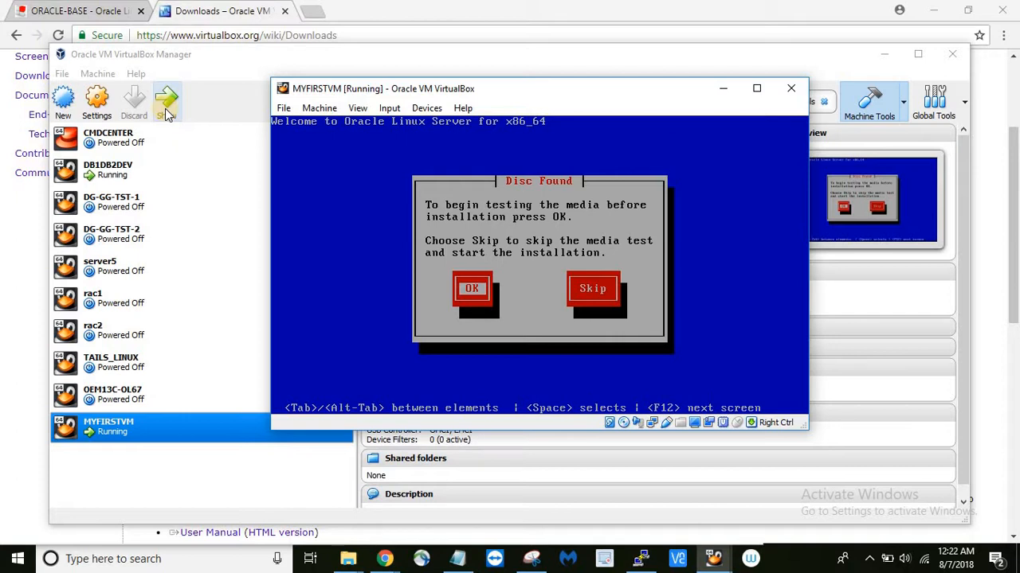
key("Tab")
key("Return")
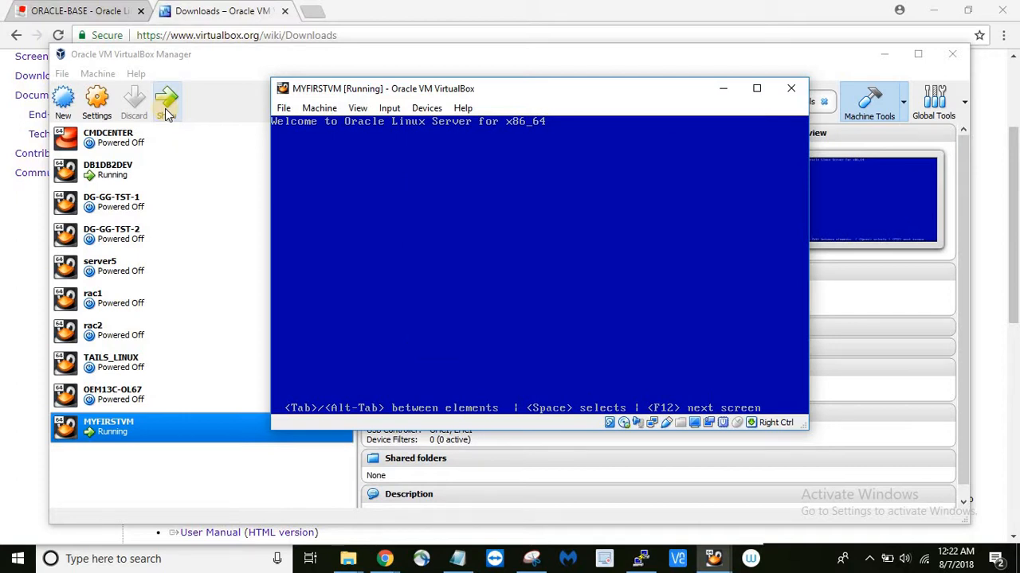
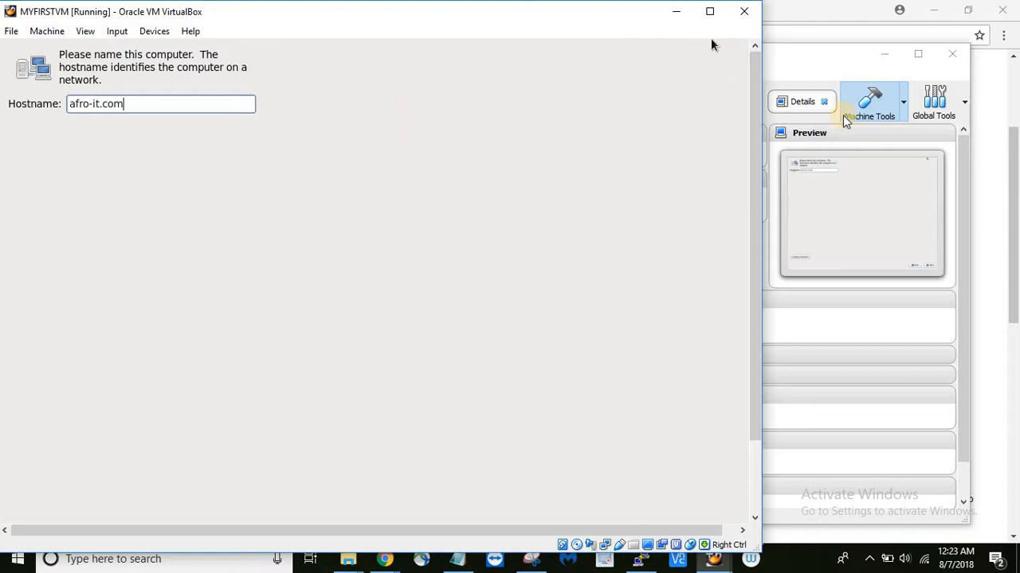
- Set the eth1 wired connection to connect automatically and apply it
left_click_drag(758, 177, 488, 277)
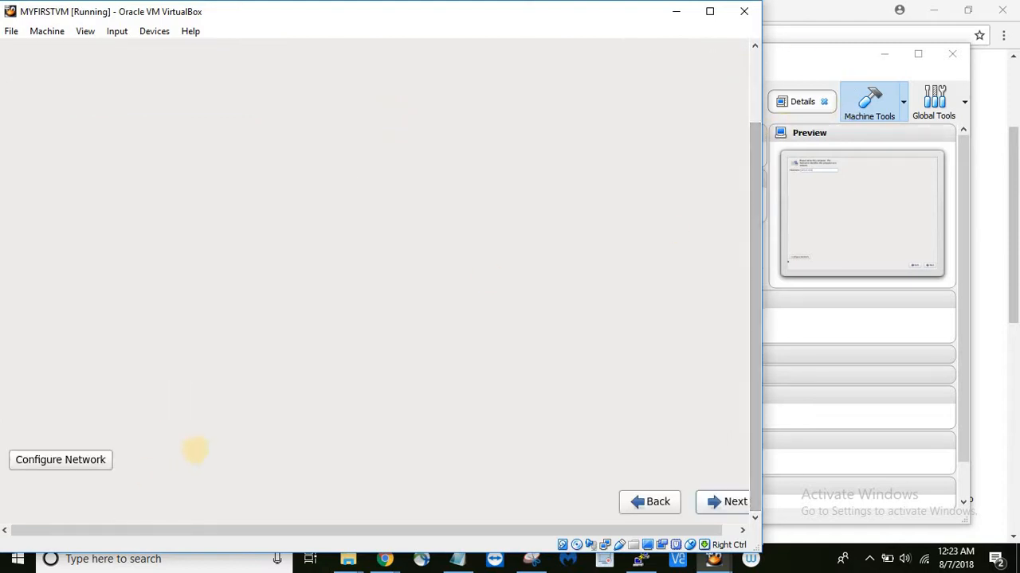
left_click(88, 462)
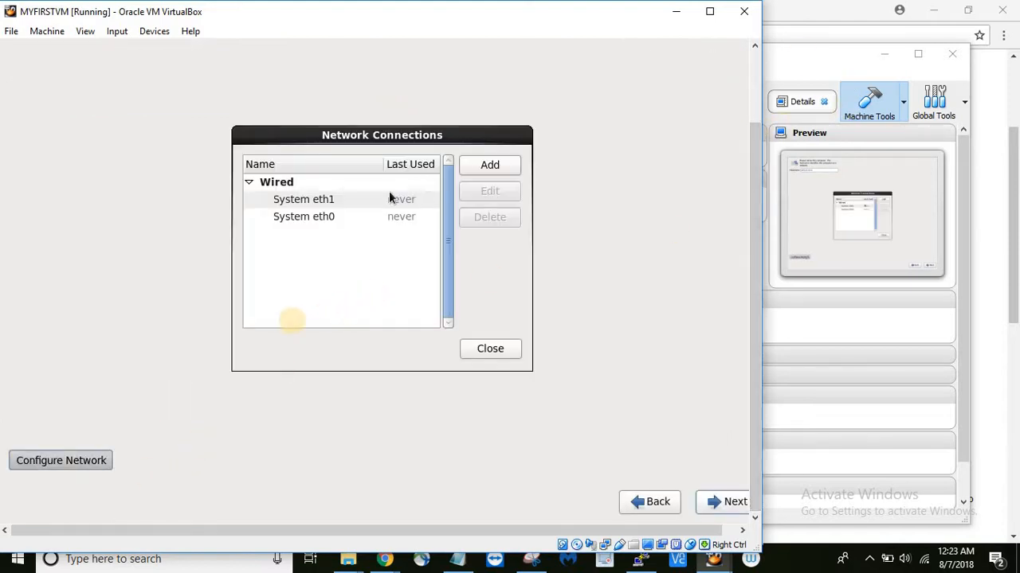
left_click(347, 200)
left_click(490, 193)
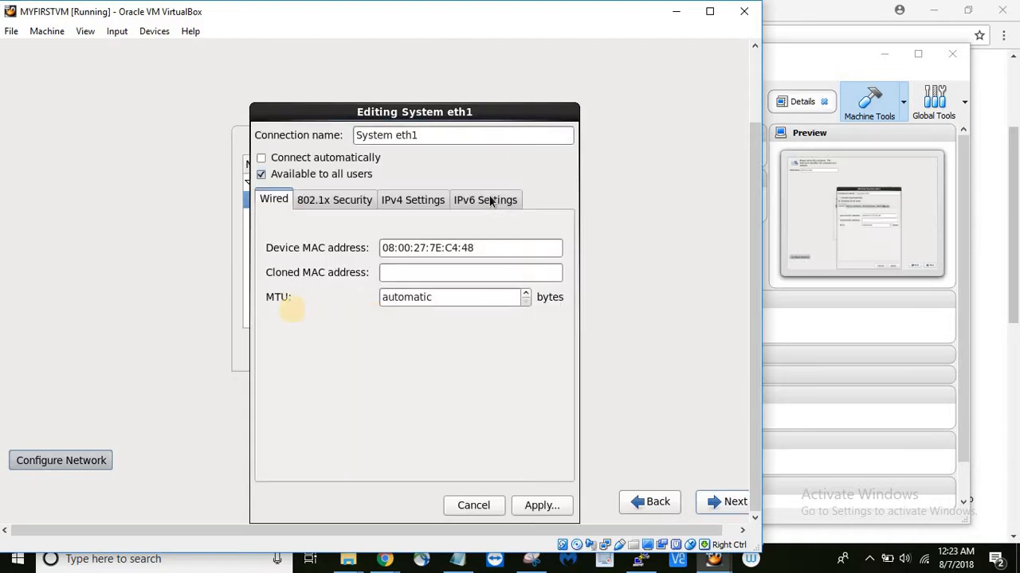
left_click(309, 160)
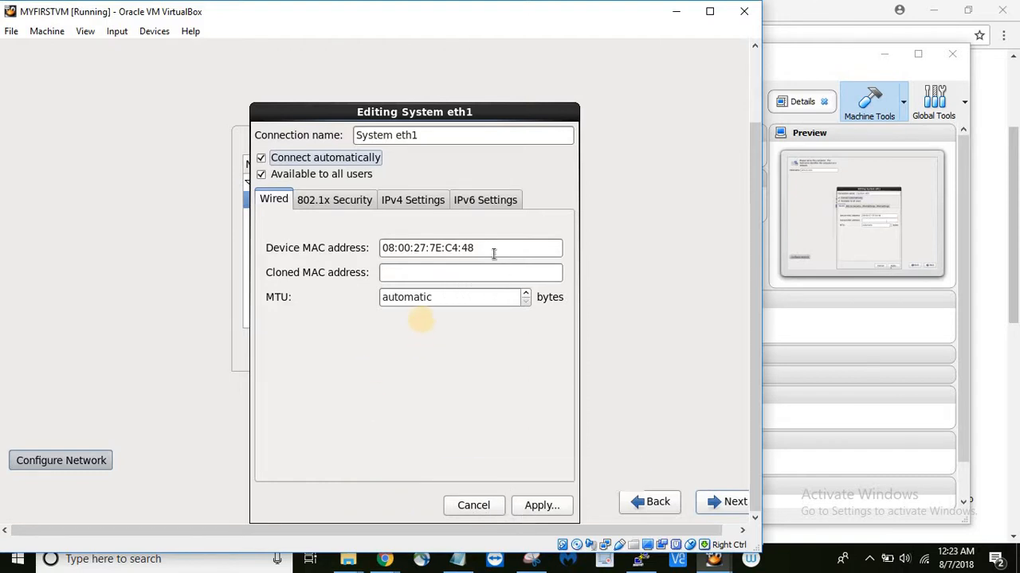
left_click(545, 507)
- Make eth0 connect automatically too, close the connections list, and continue
left_click(350, 217)
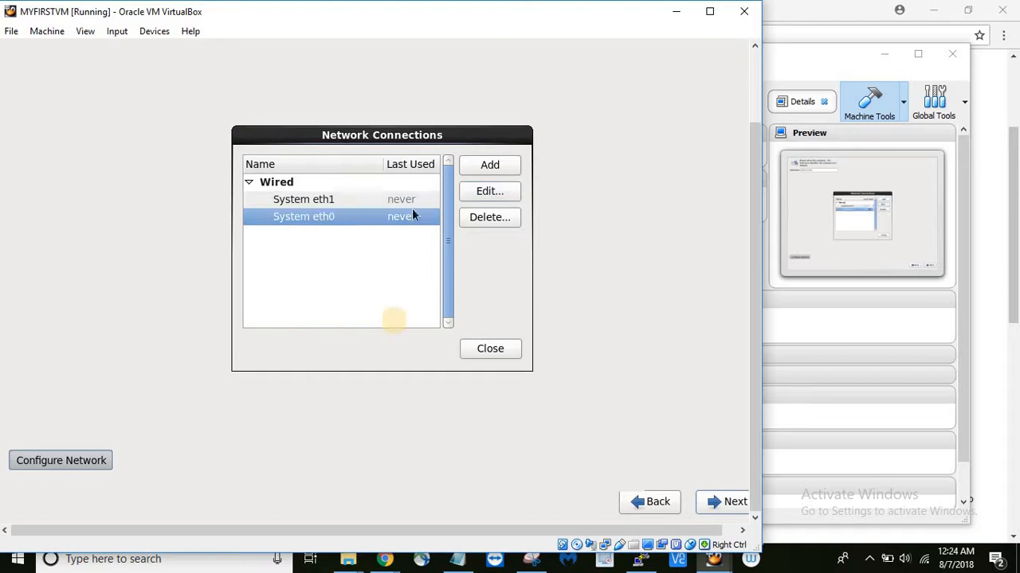
left_click(465, 193)
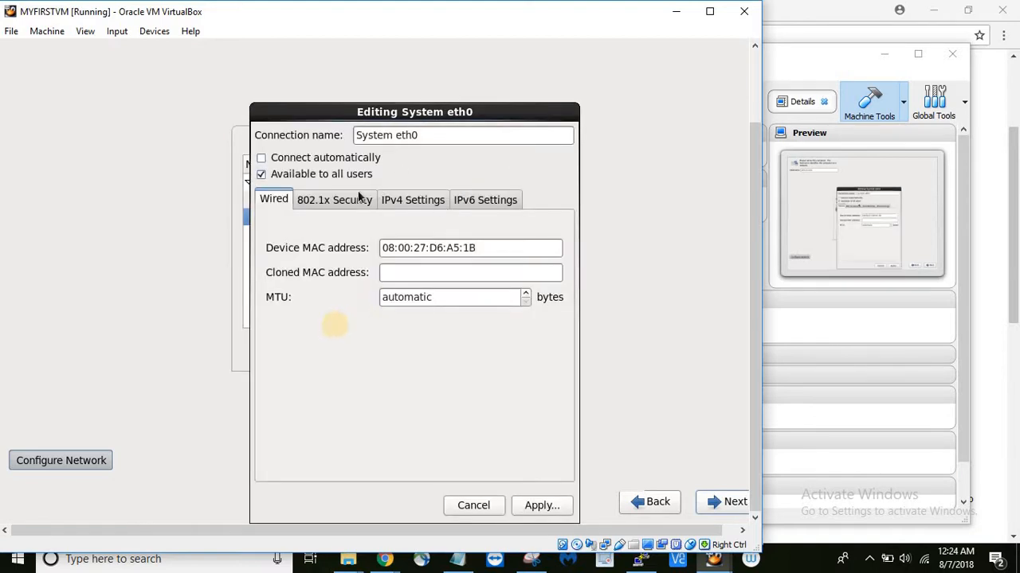
left_click(350, 161)
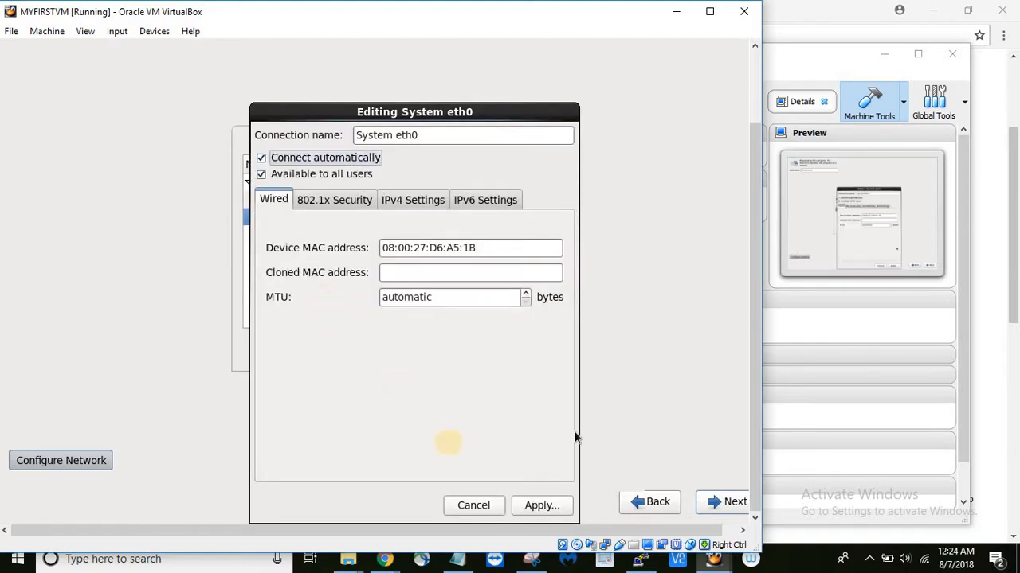
left_click(542, 504)
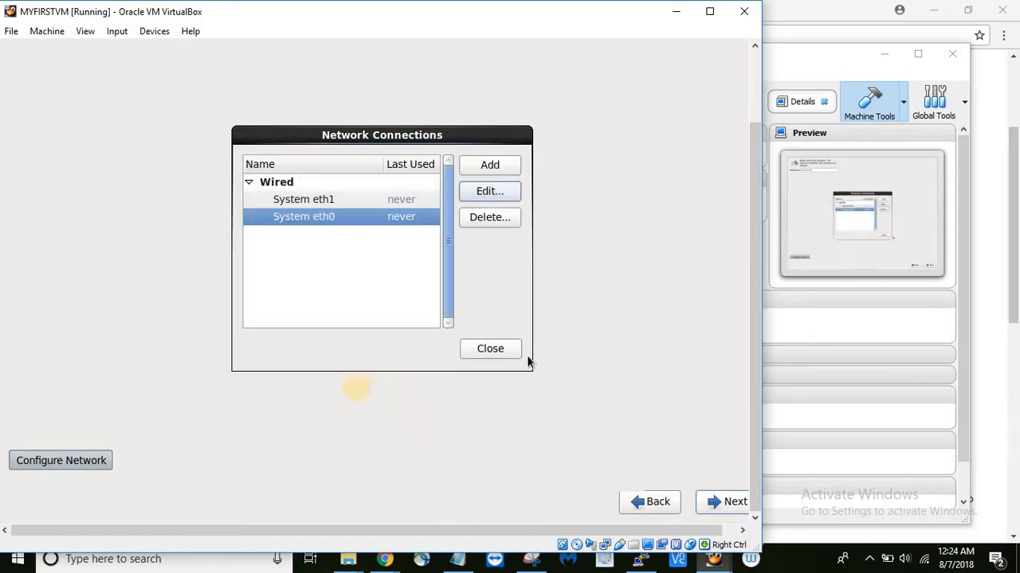
left_click(490, 349)
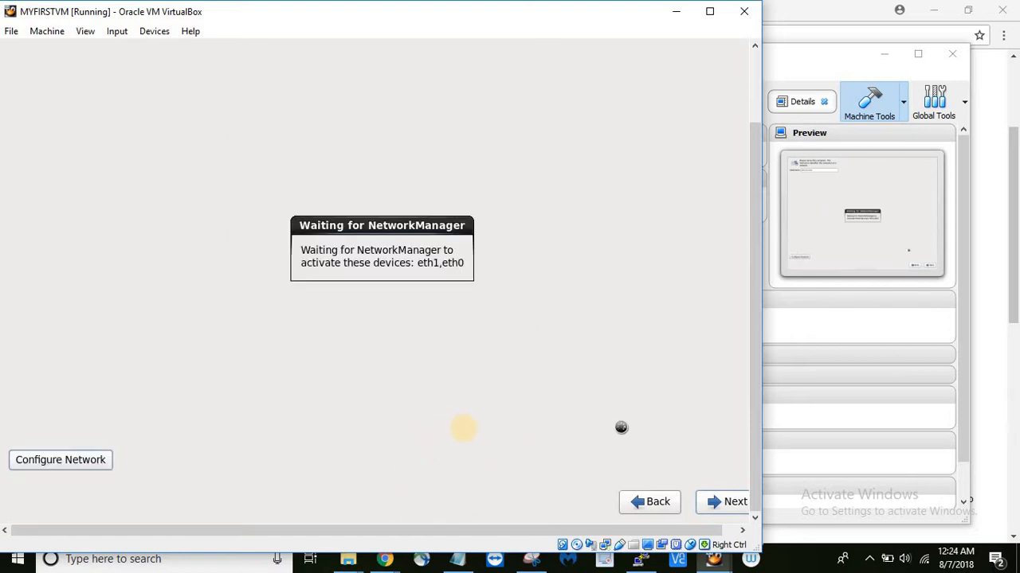
left_click(715, 502)
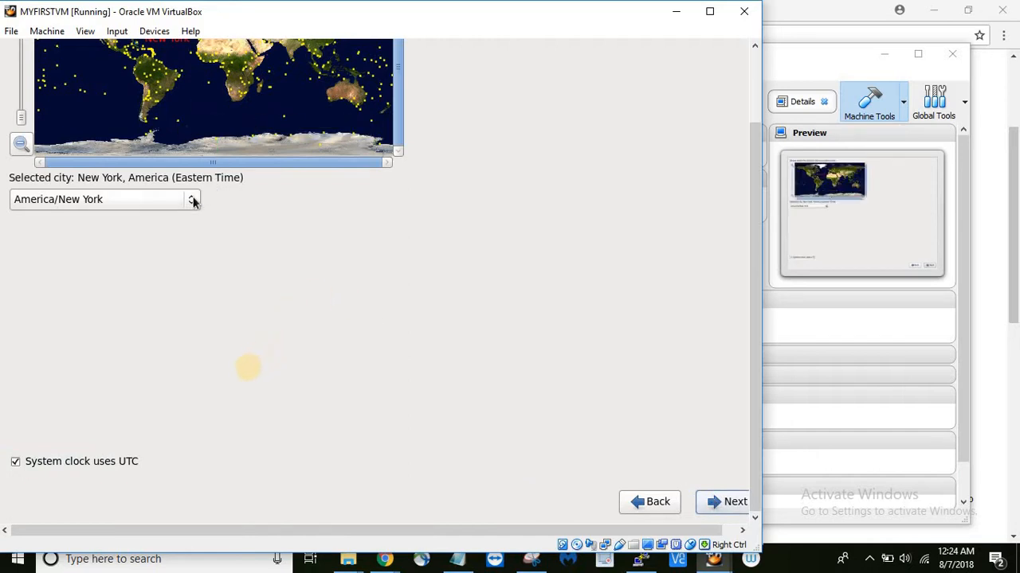
- Leave the time zone at America/New York with the UTC system clock and continue
left_click(192, 201)
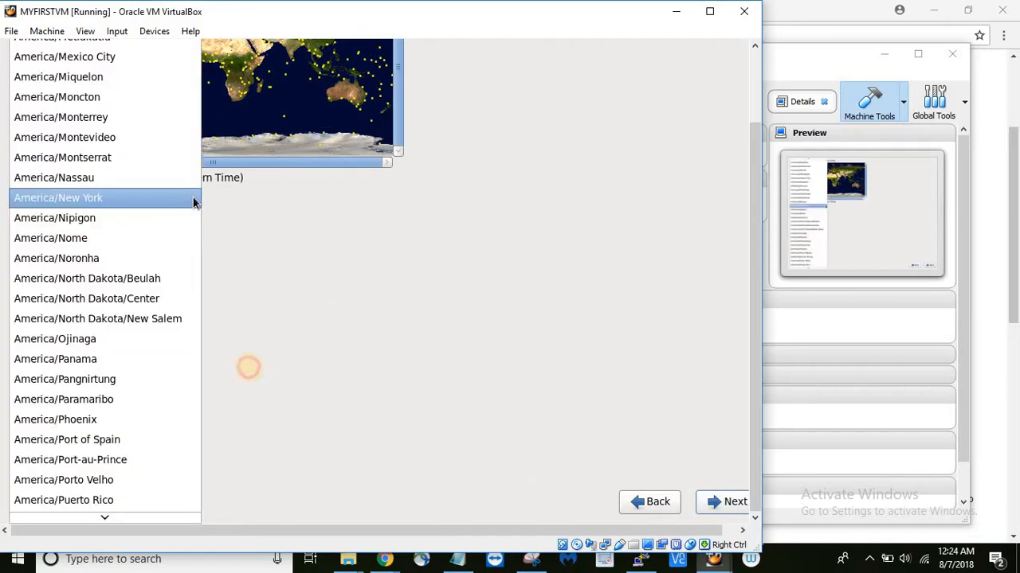
left_click(193, 200)
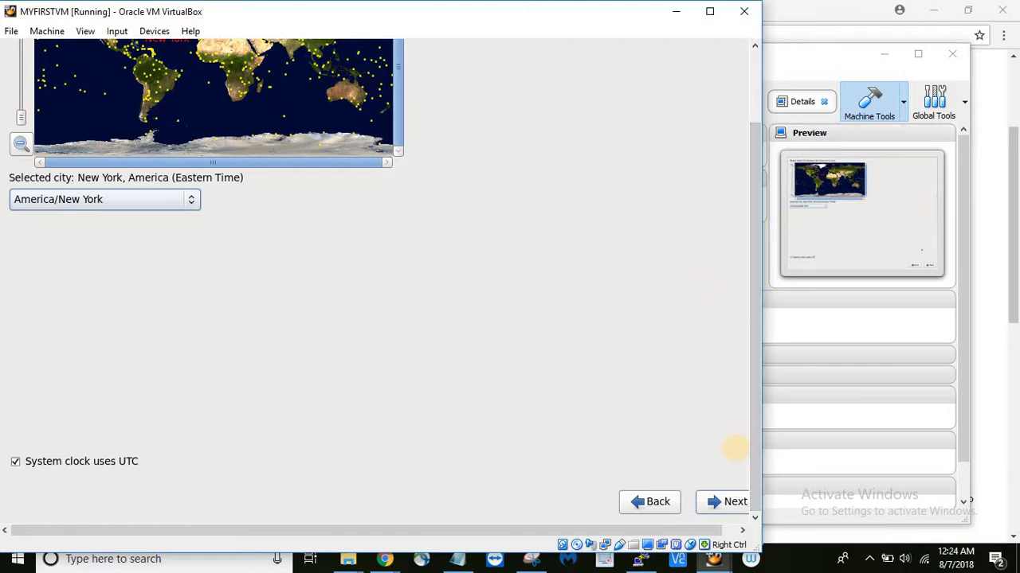
left_click(723, 500)
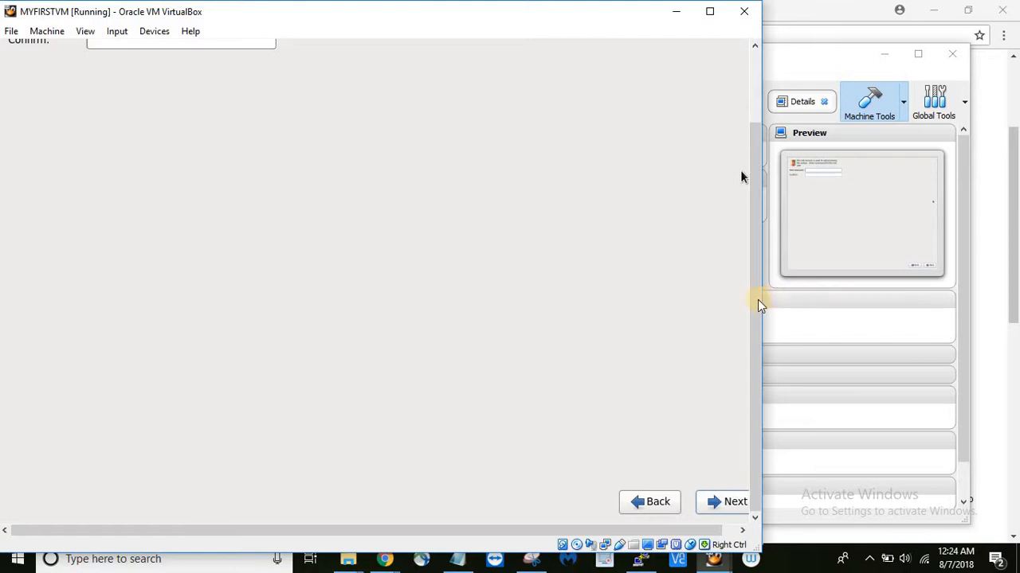
- Enter and confirm the root password, keeping it despite the weak-password warning
left_click_drag(762, 229, 721, 119)
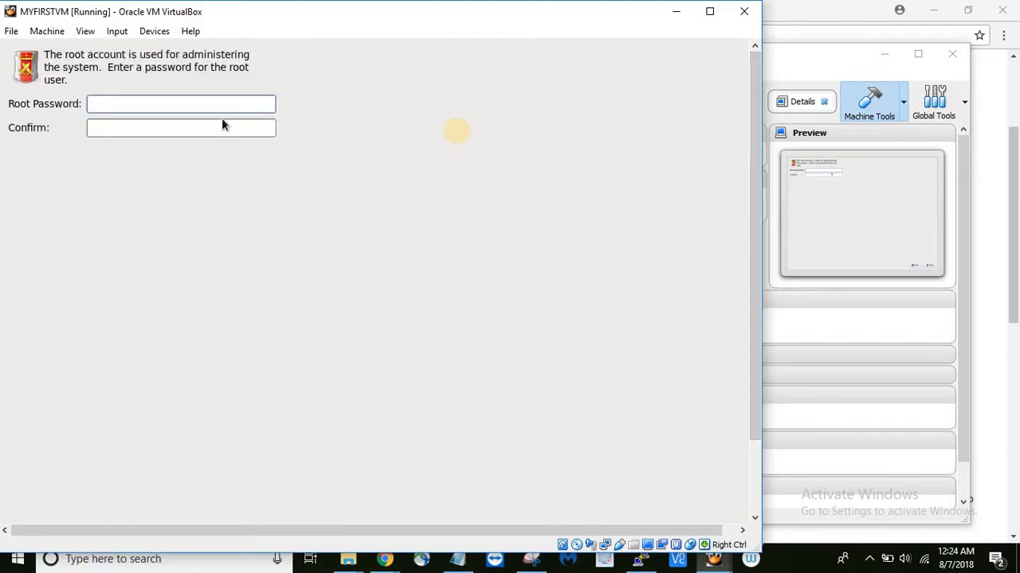
type("••••••")
key("Tab")
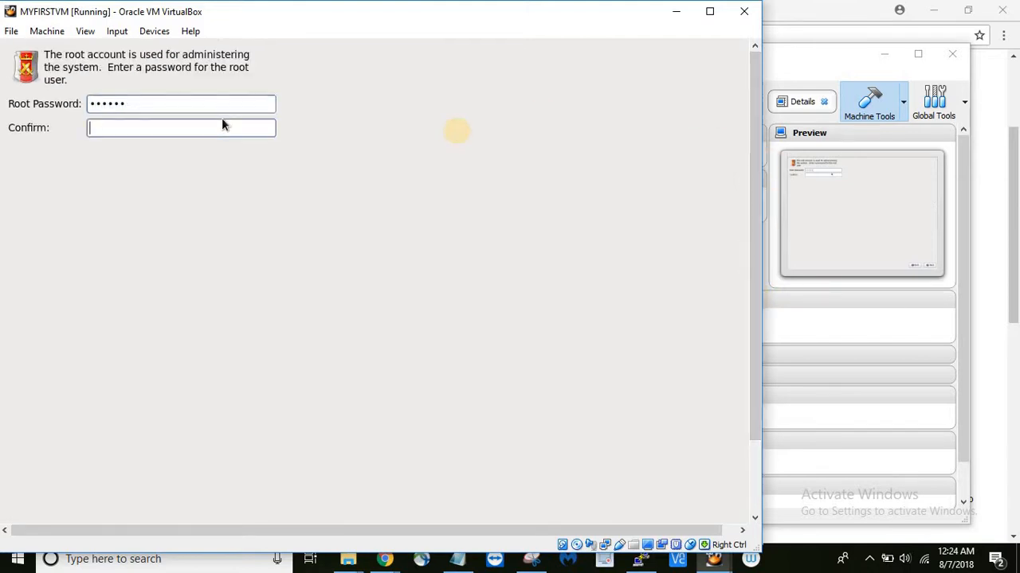
type("••••••")
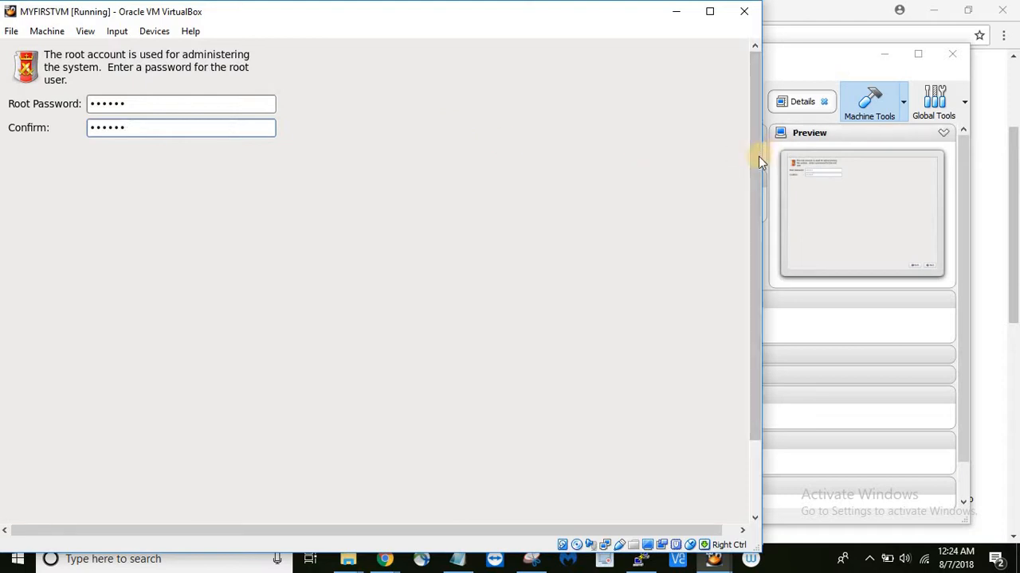
left_click_drag(762, 202, 709, 462)
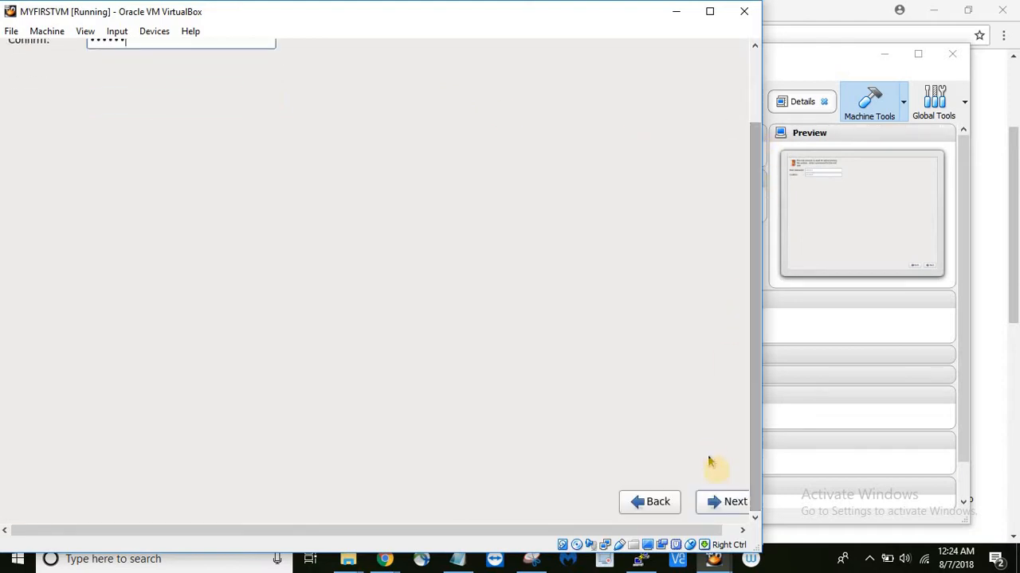
left_click(722, 502)
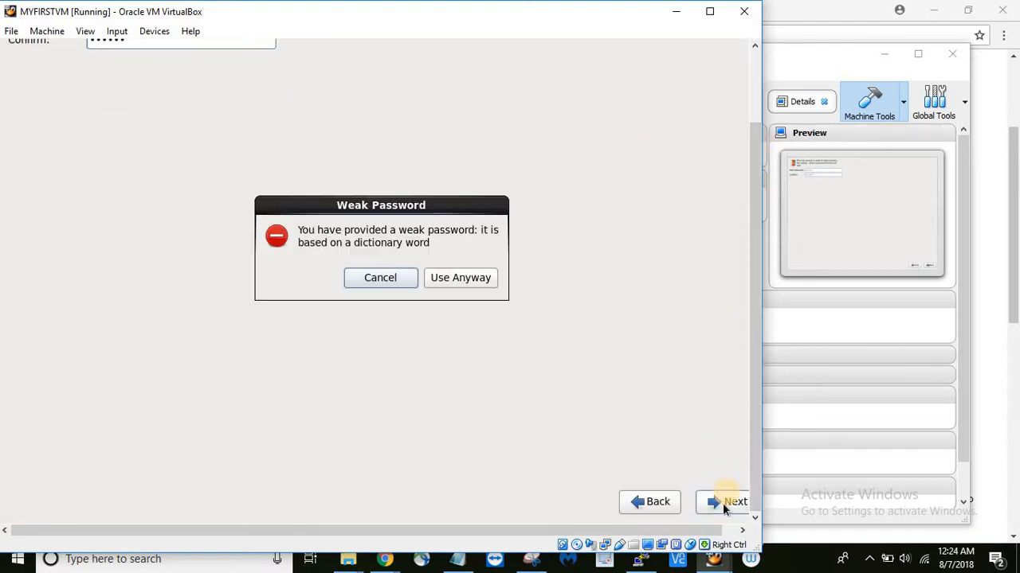
left_click(462, 278)
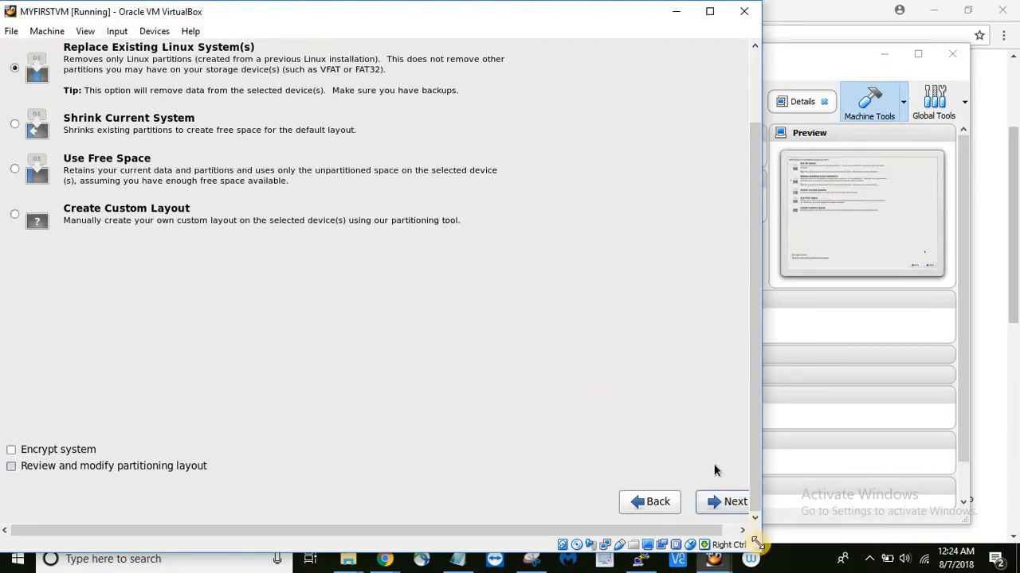
- Accept replacing existing Linux systems and write the partition layout to disk
left_click(742, 531)
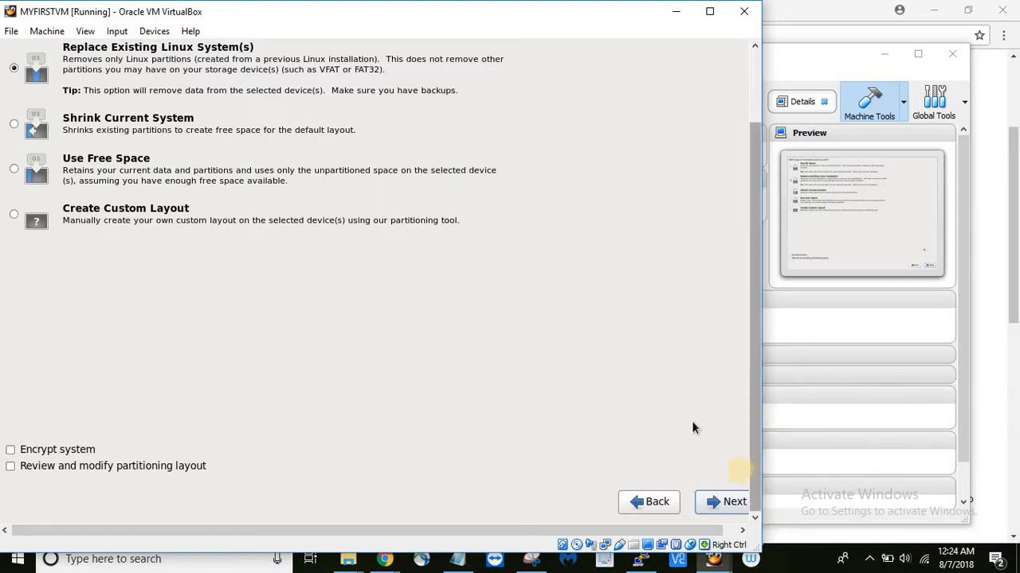
key("alt+Tab")
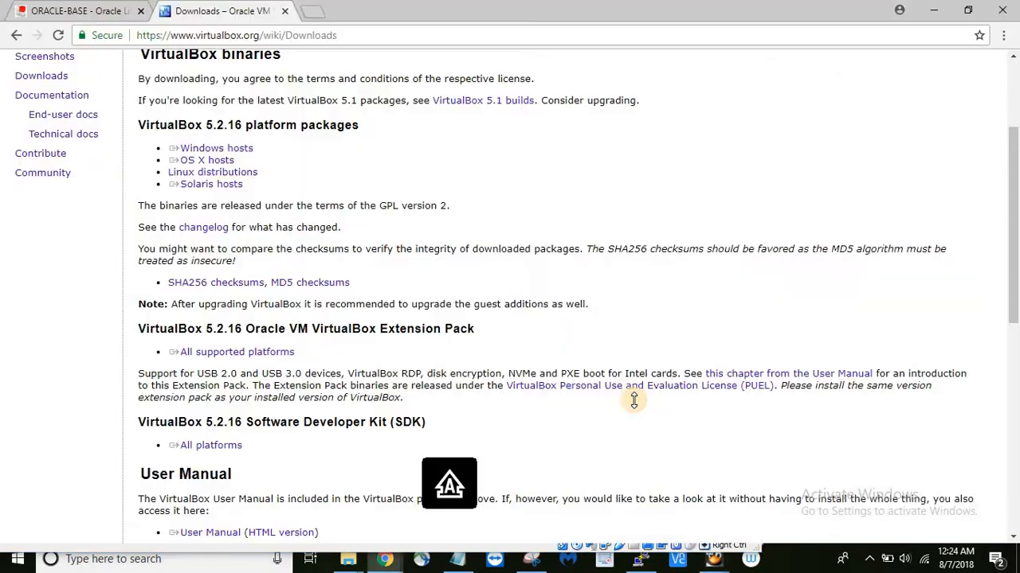
key("alt+Tab")
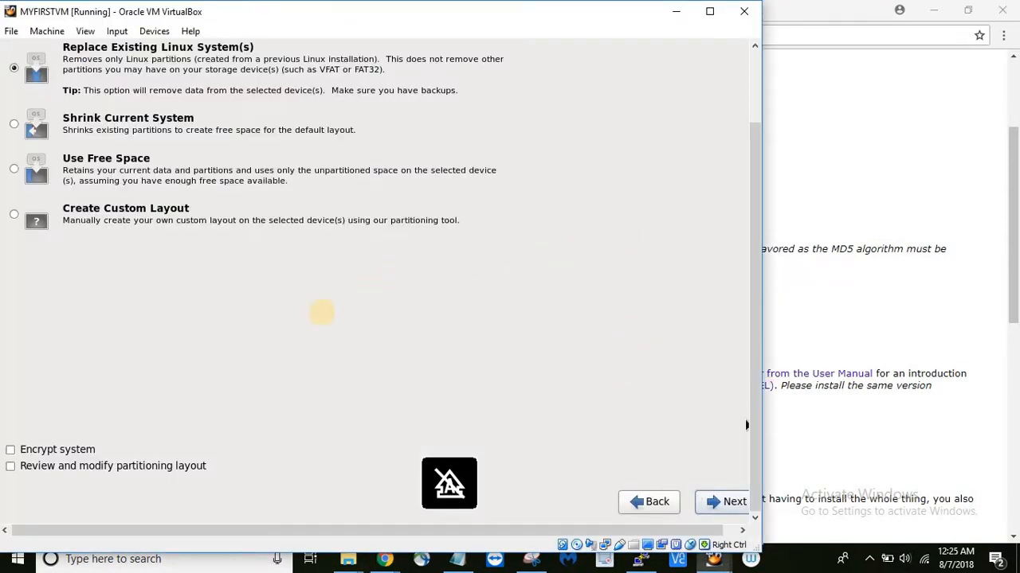
left_click(717, 501)
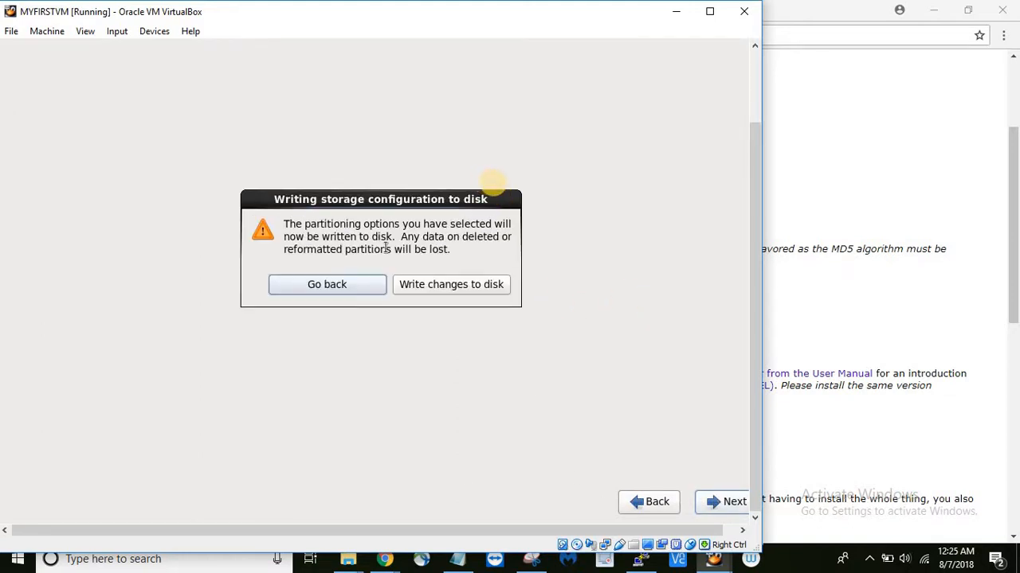
left_click(425, 282)
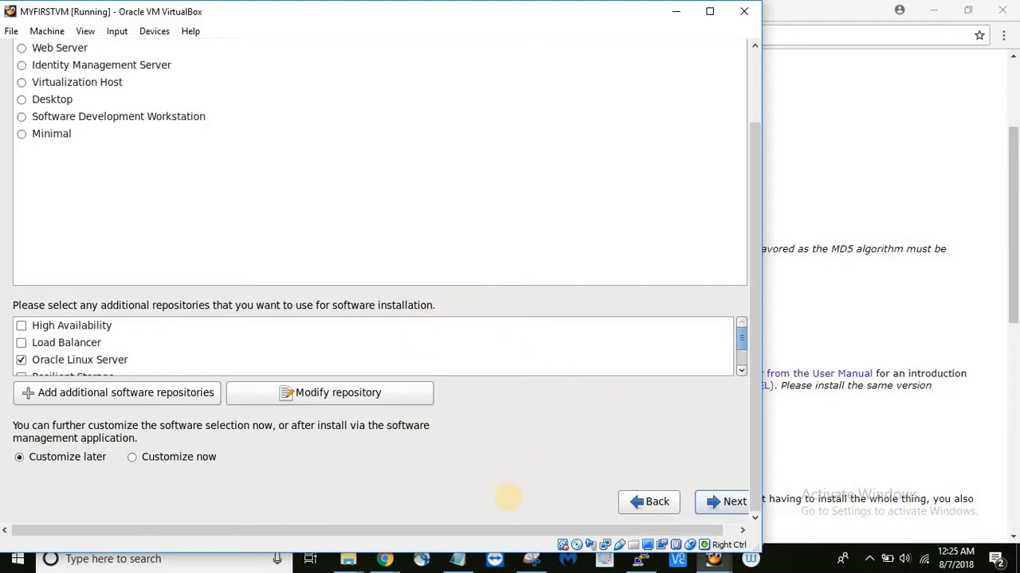
- Bring the OL6INSTALL notes forward in Notepad from its recent-files list
right_click(461, 560)
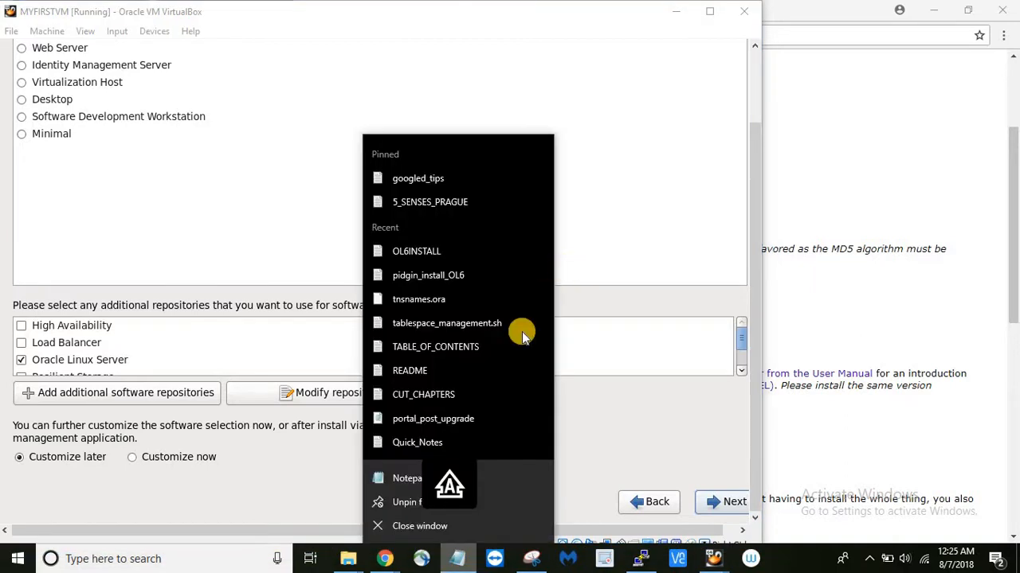
left_click(469, 564)
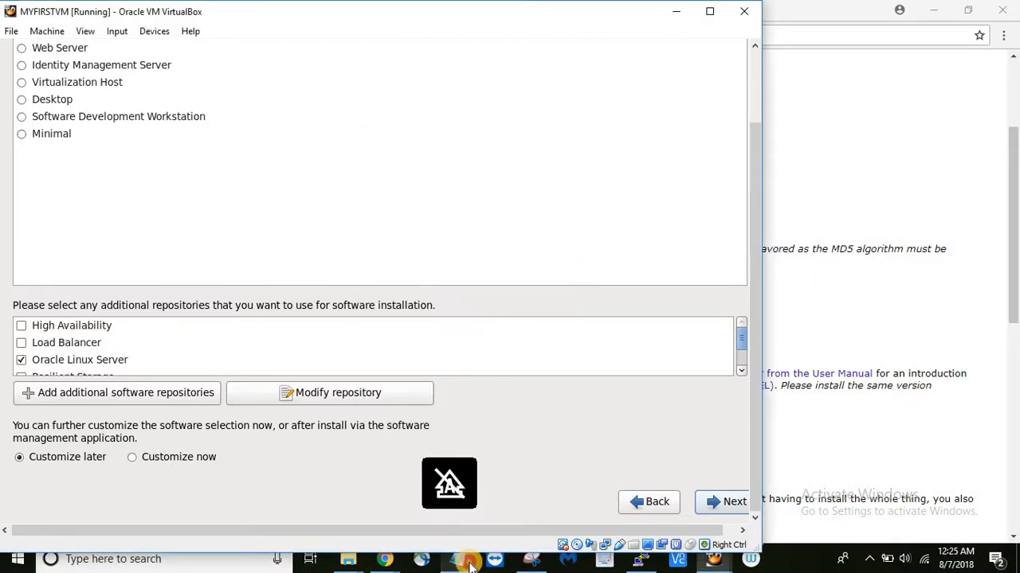
left_click(470, 566)
left_click(247, 322)
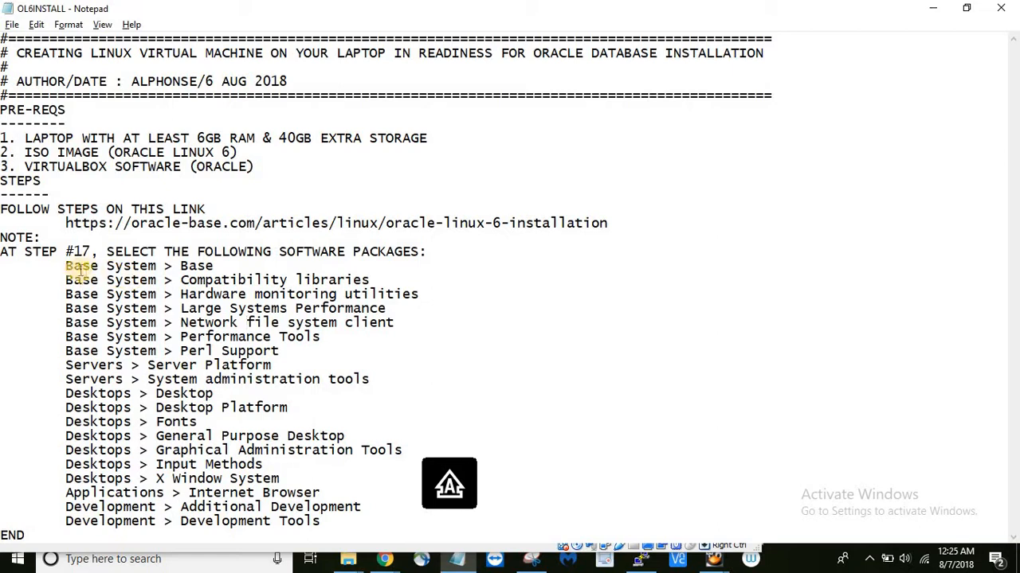
- Look over the required package list in the notes, then switch back to the VM
left_click_drag(64, 266, 366, 519)
left_click(364, 517)
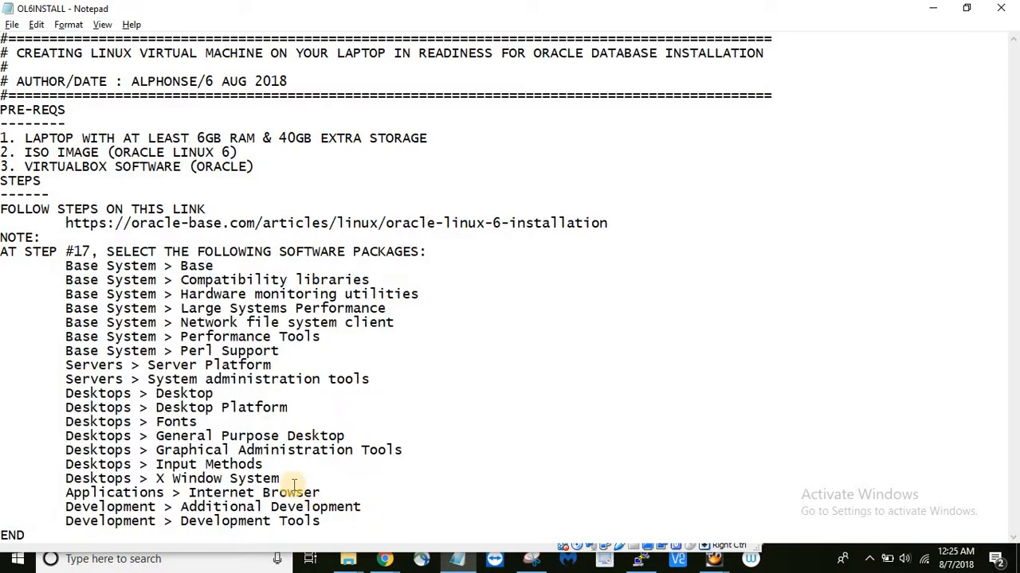
key("alt+Tab")
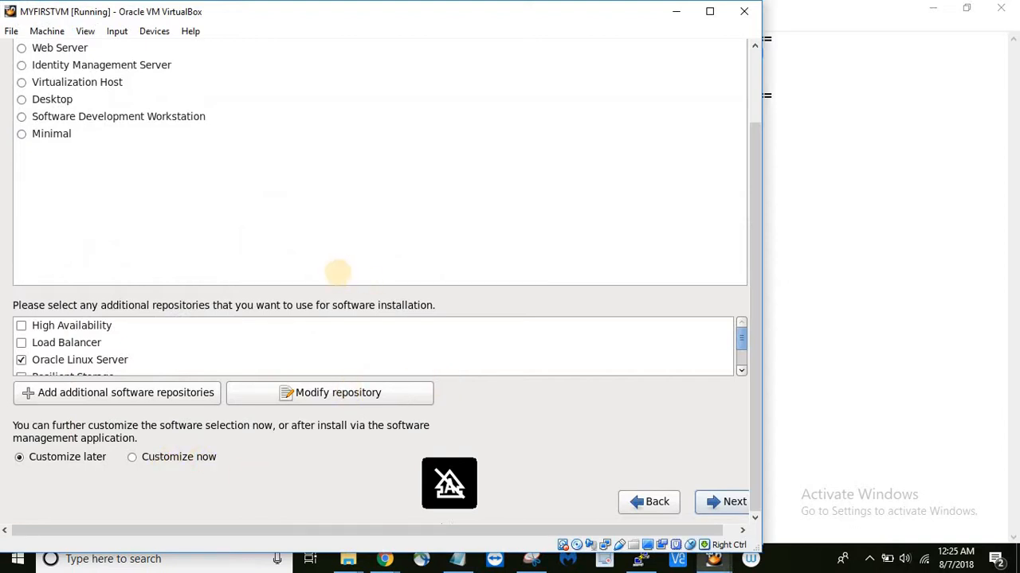
- Choose Customize now, tick the required package groups, and start the installation
left_click(133, 458)
left_click(724, 500)
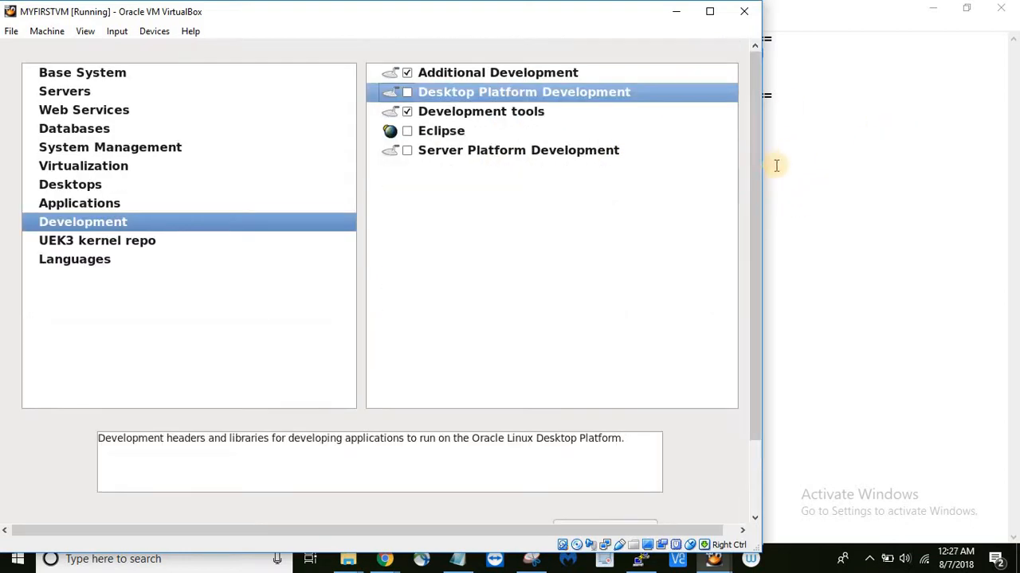
left_click(757, 190)
left_click_drag(757, 189, 774, 323)
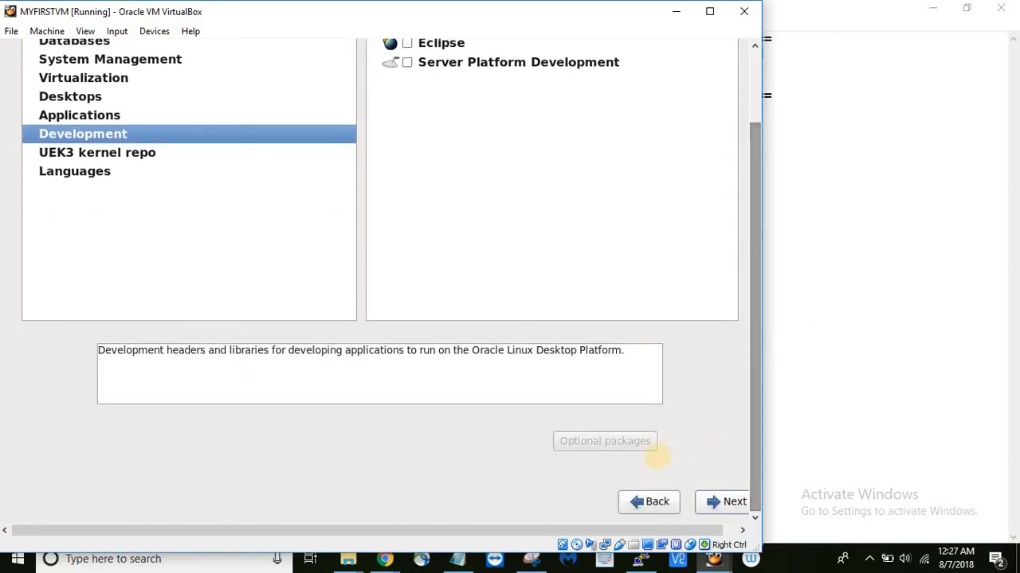
left_click(723, 501)
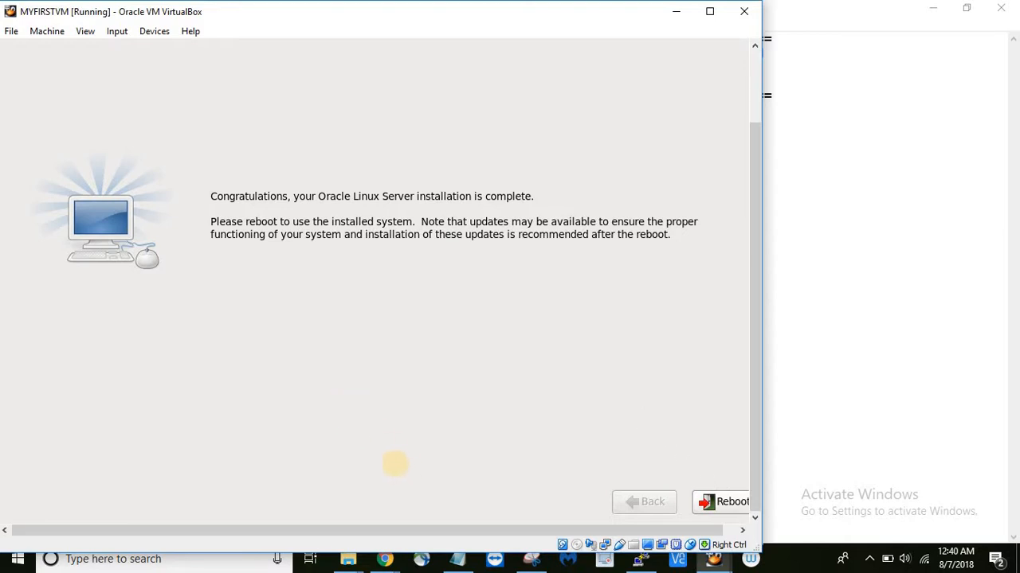
- Reboot the newly installed Oracle Linux system
left_click(732, 506)
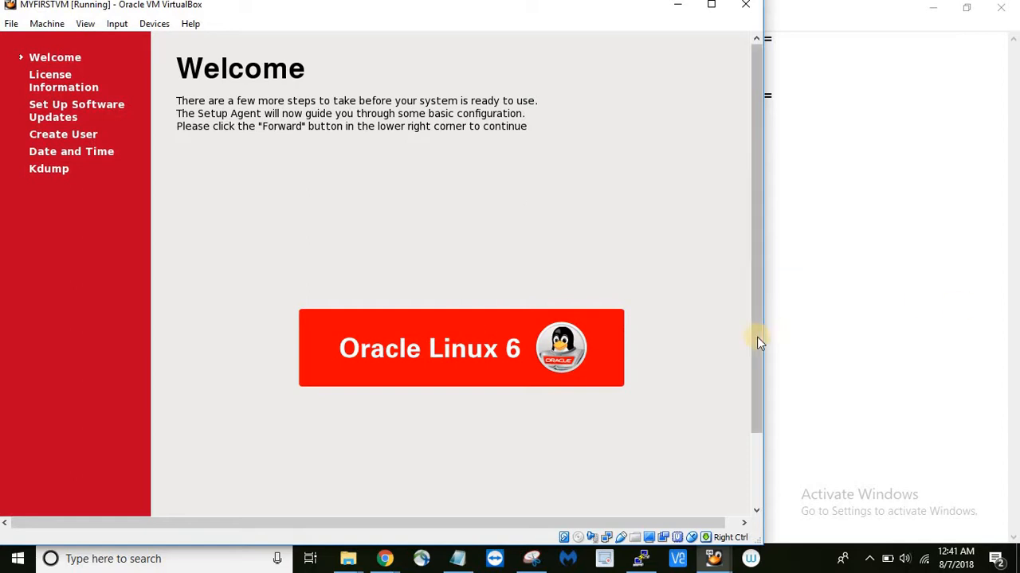
- Scroll the VM window and go forward from the Welcome page to the license agreement
left_click_drag(758, 339, 764, 411)
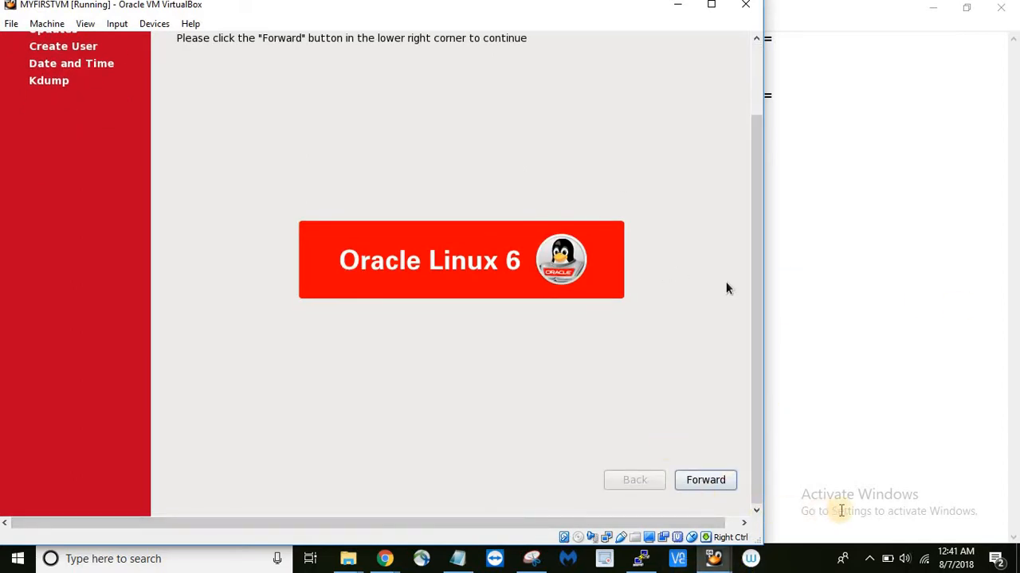
left_click_drag(756, 441, 756, 431)
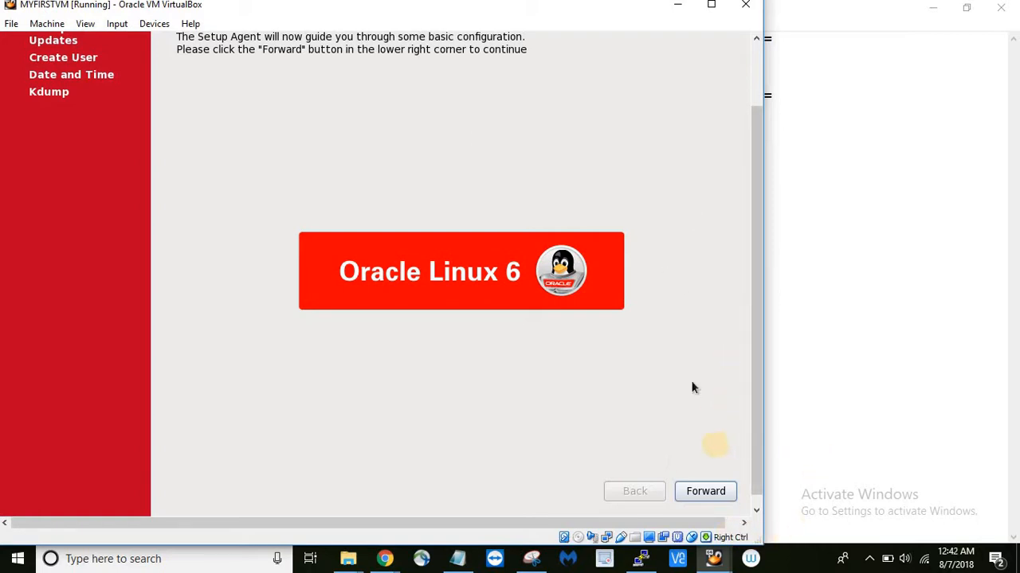
left_click(699, 492)
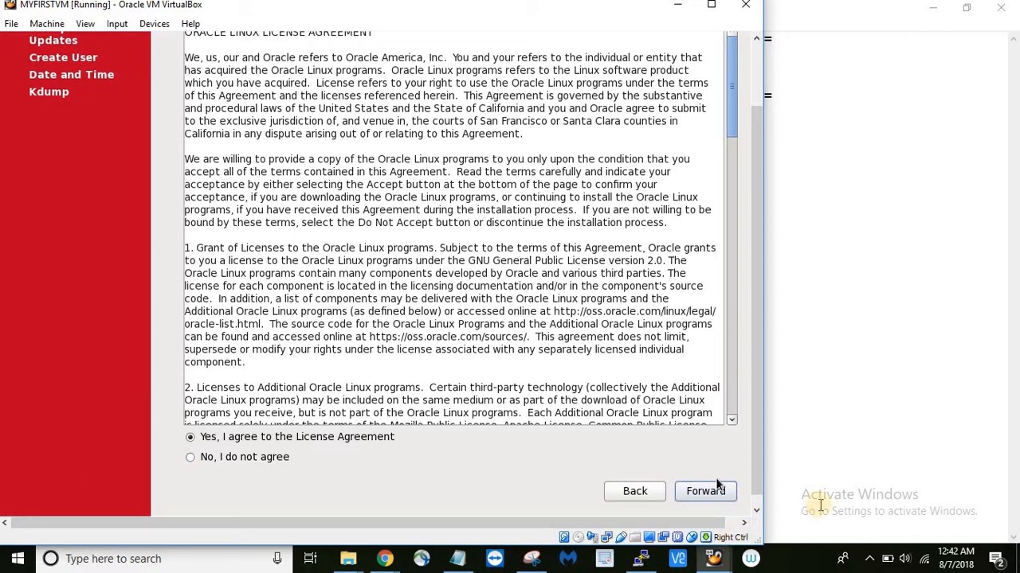
- Accept the license and decline ULN registration, choosing to register later
left_click(685, 491)
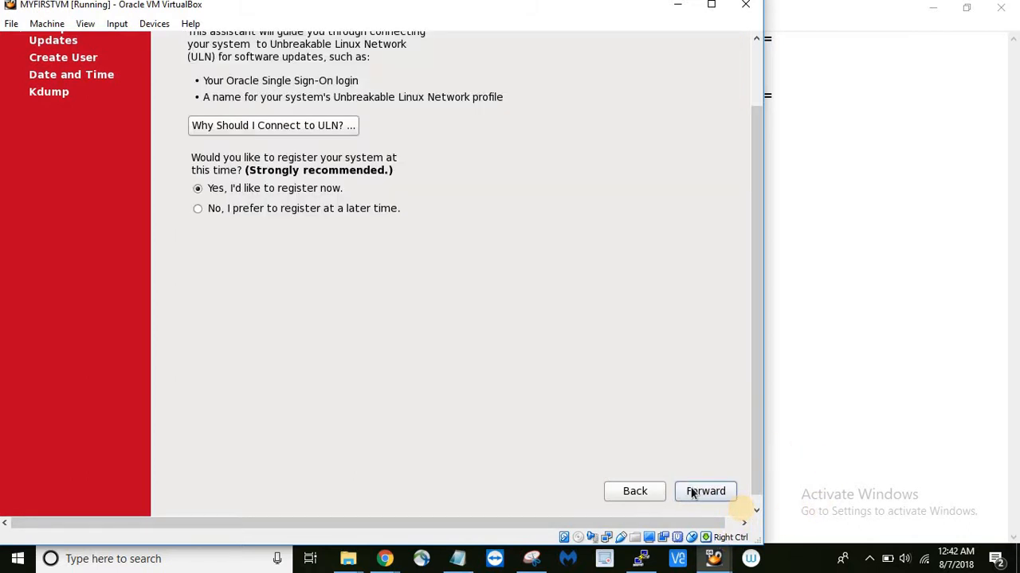
left_click(274, 210)
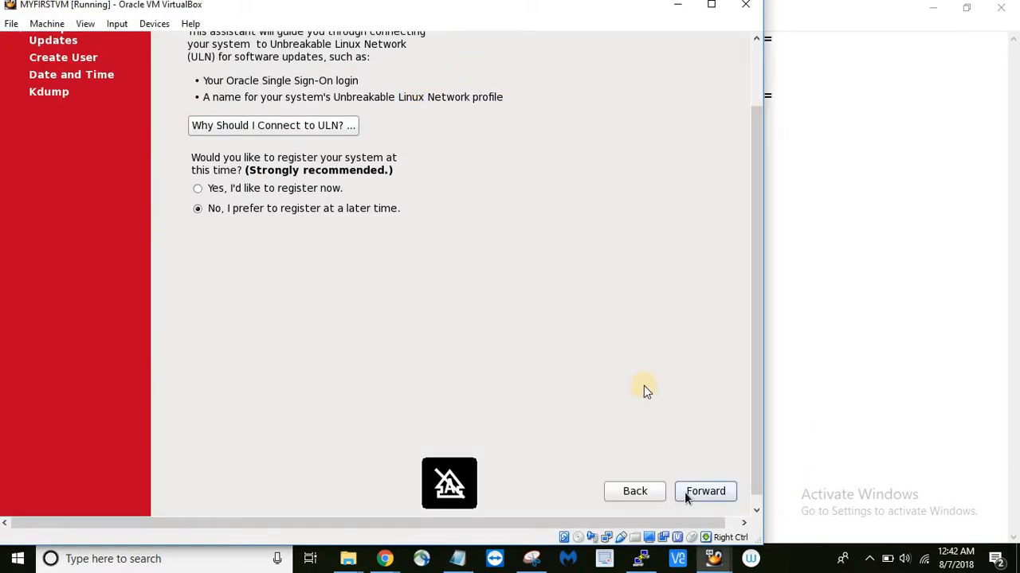
left_click(686, 491)
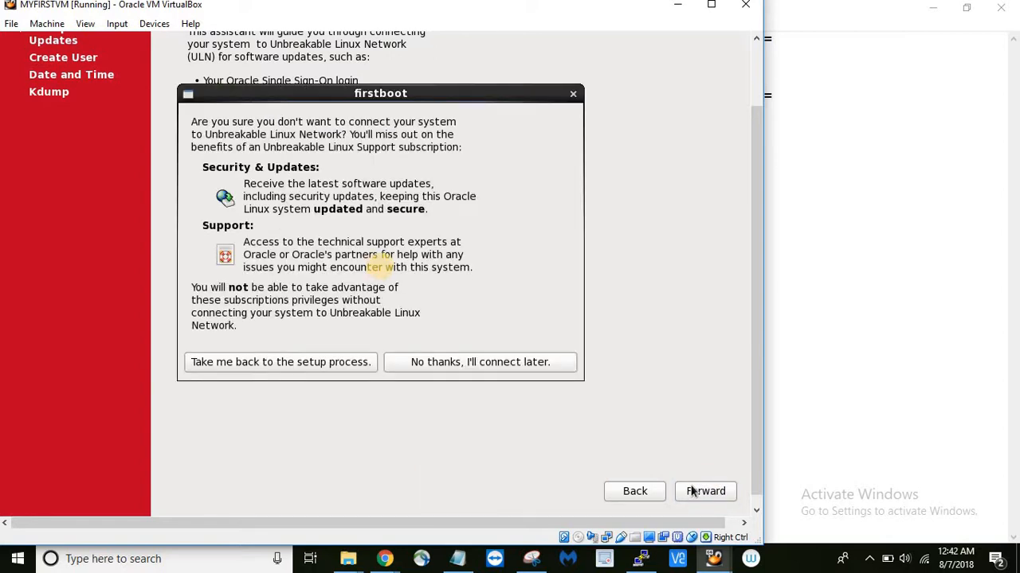
left_click(455, 361)
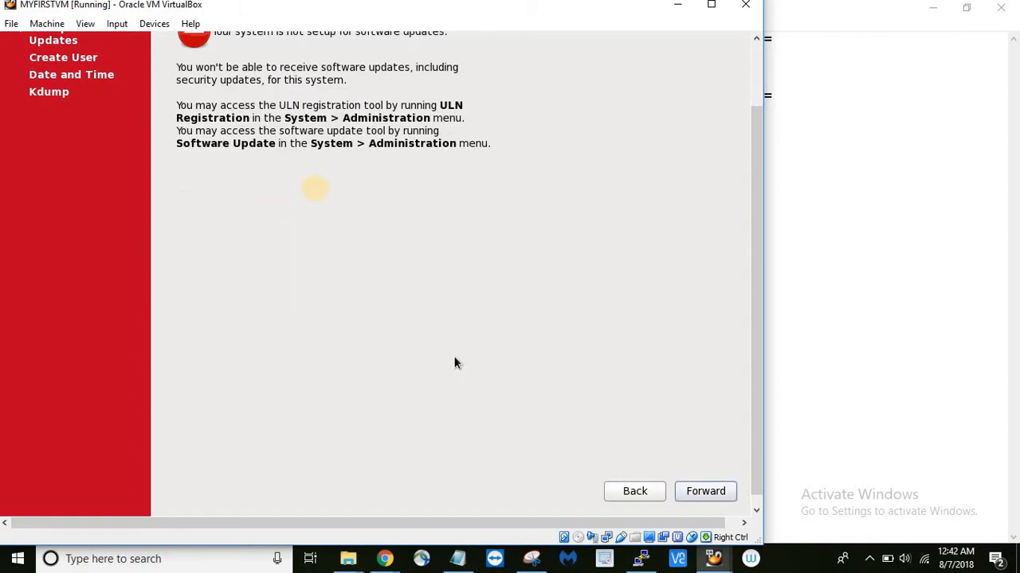
- Create user 'user1' with a full name and password, keeping the weak password
left_click(691, 495)
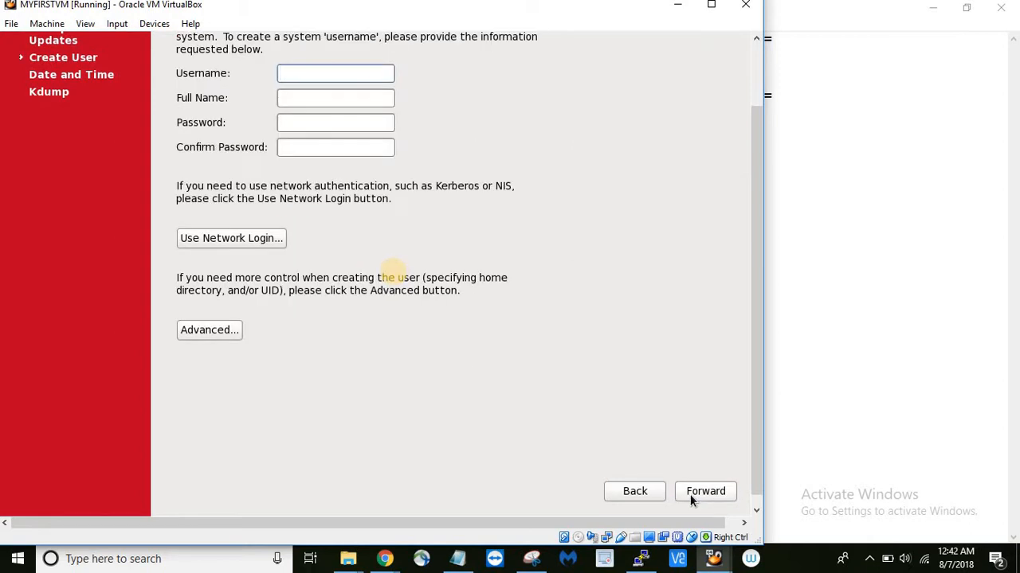
left_click(298, 73)
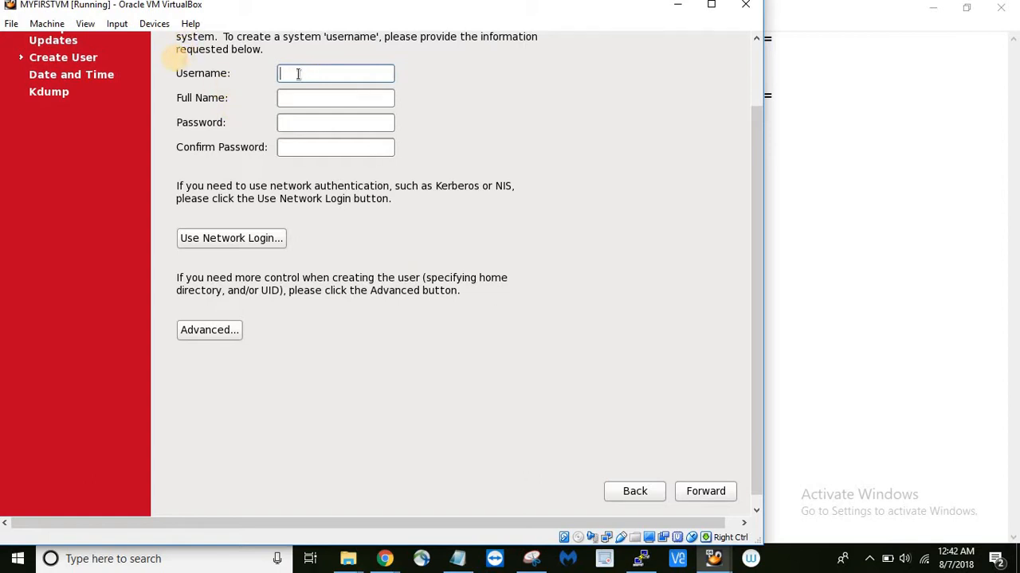
type("user1")
key("Tab")
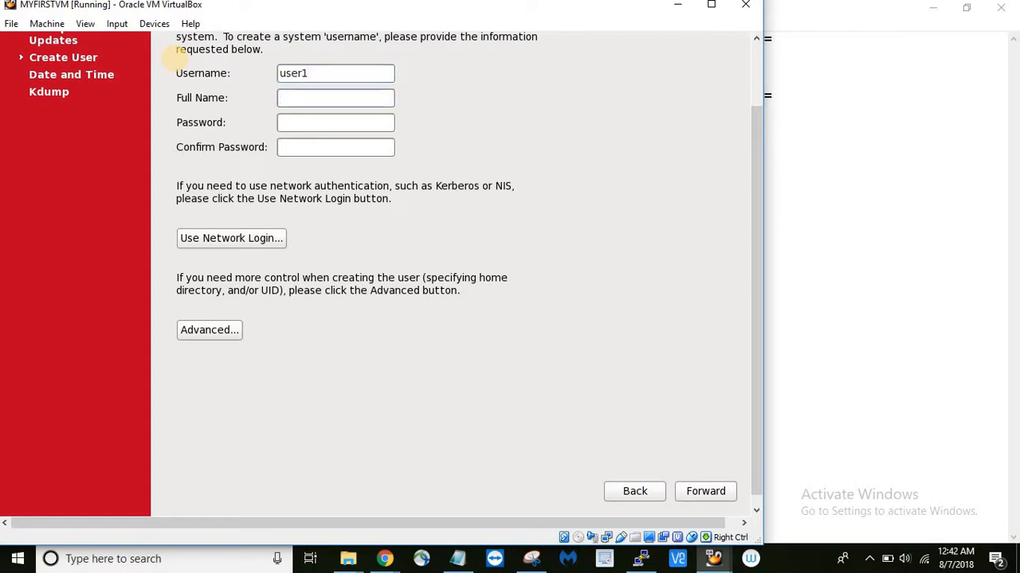
type("user one")
key("Tab")
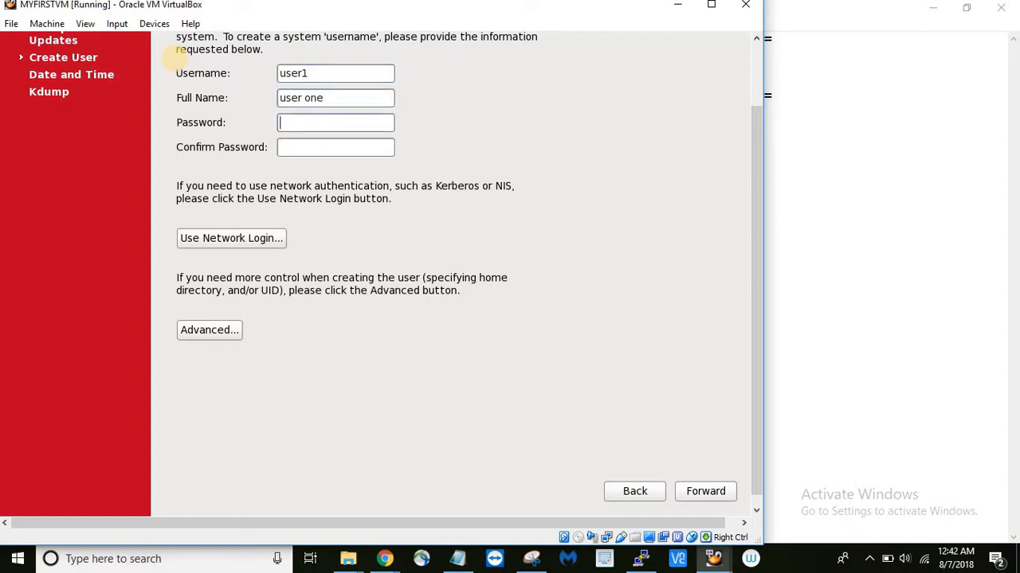
type("redhat")
key("Tab")
type("redhat")
key("Tab")
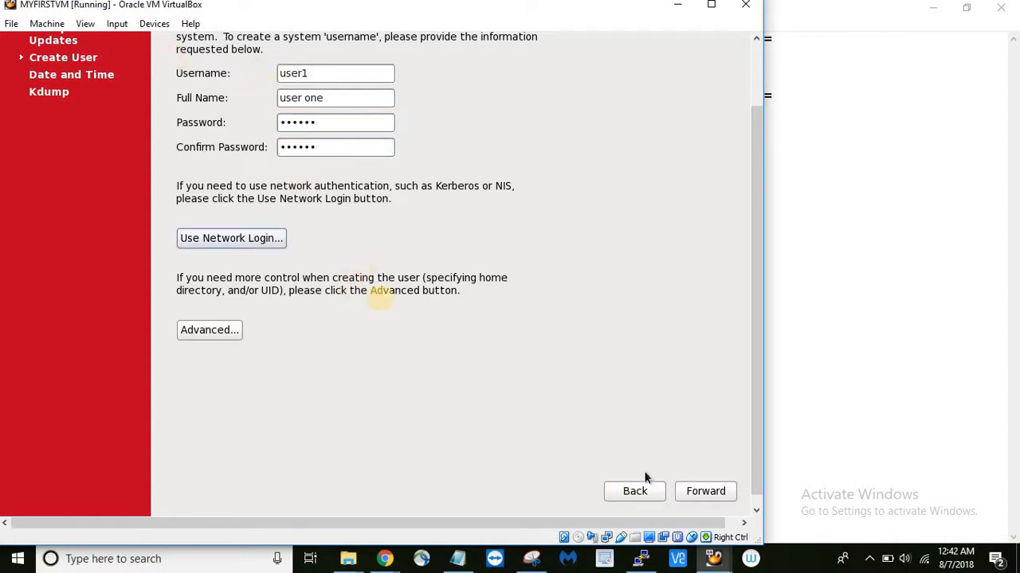
left_click(702, 492)
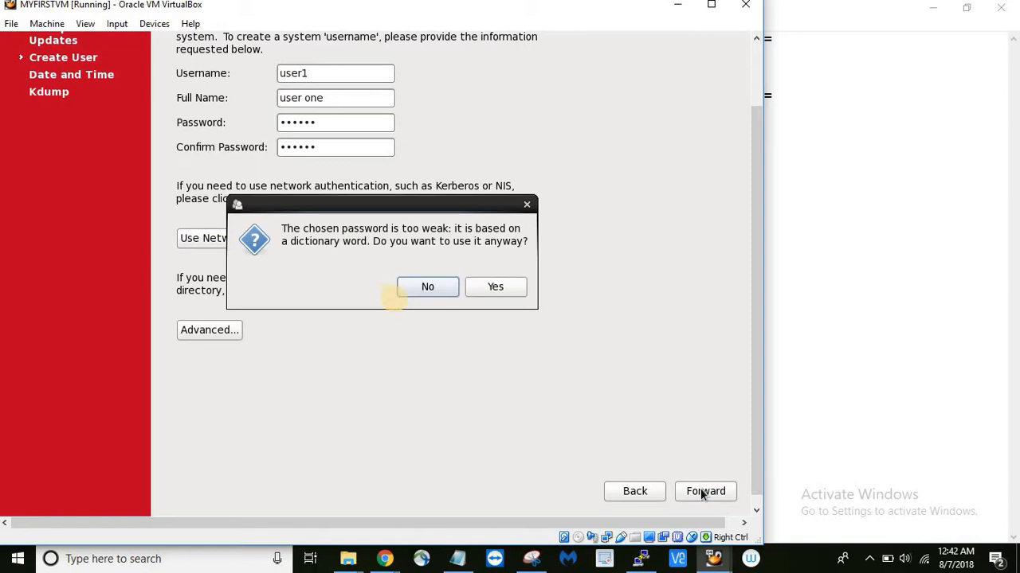
left_click(487, 288)
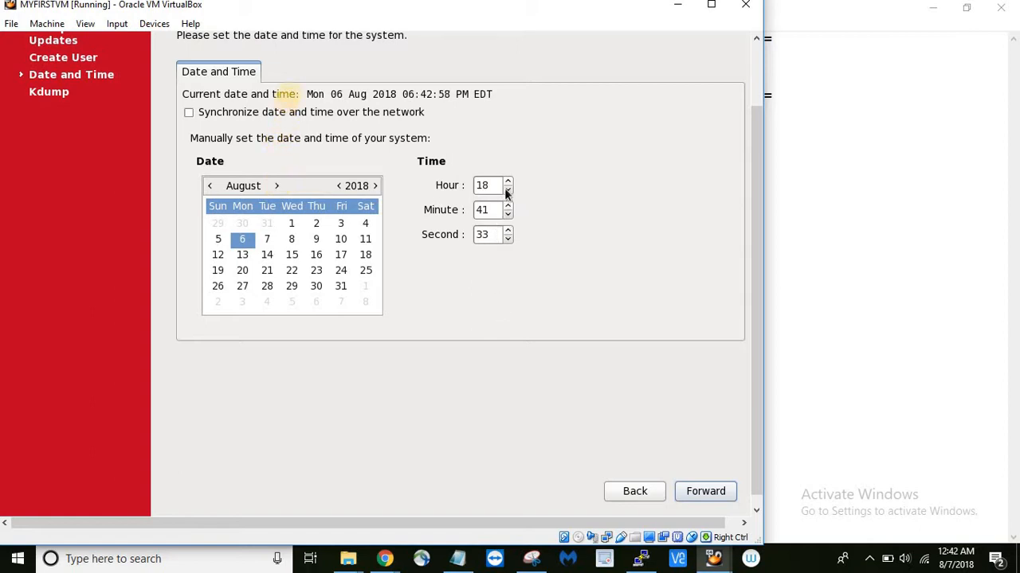
- Pick 7 August 2018 in the calendar, set the clock to 0:42, and continue
left_click(267, 239)
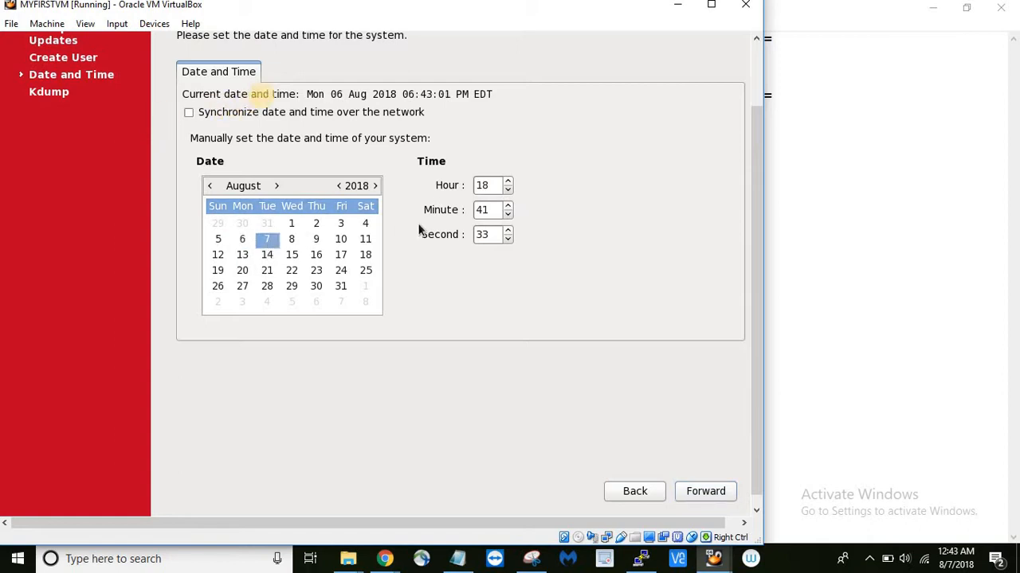
left_click(508, 182)
left_click(508, 182)
left_click(508, 182)
left_click(508, 181)
left_click(508, 182)
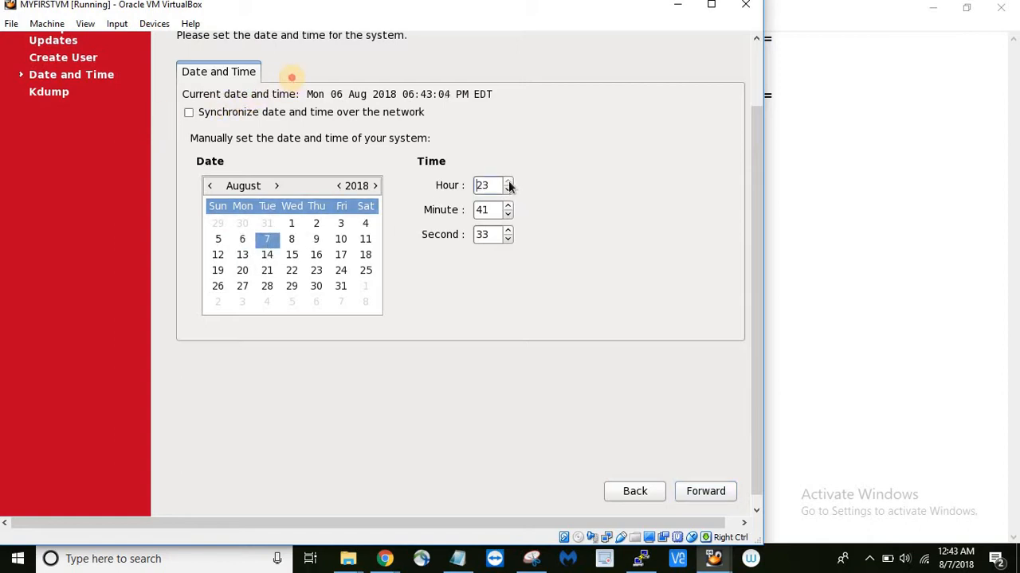
left_click(508, 182)
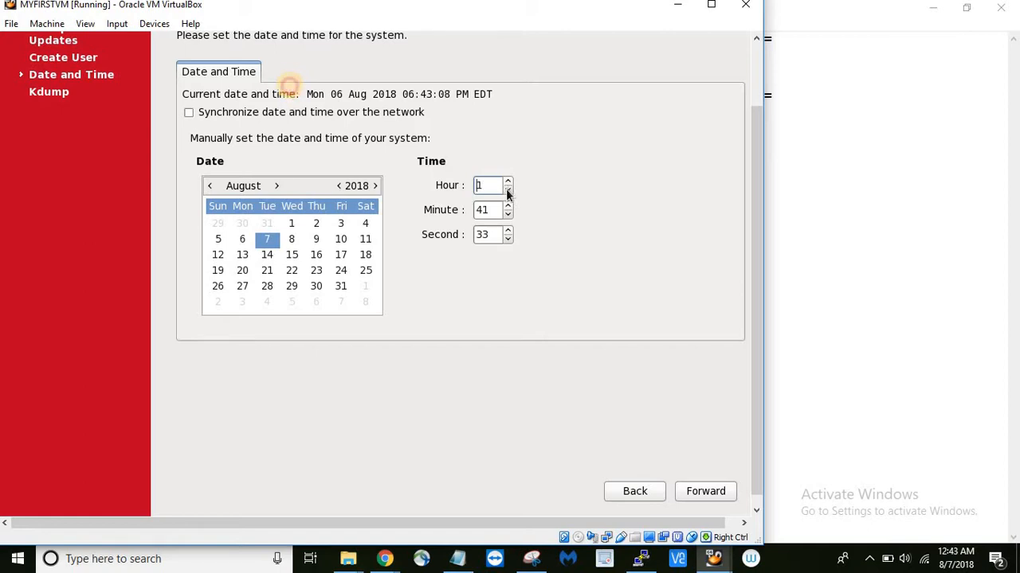
left_click(508, 206)
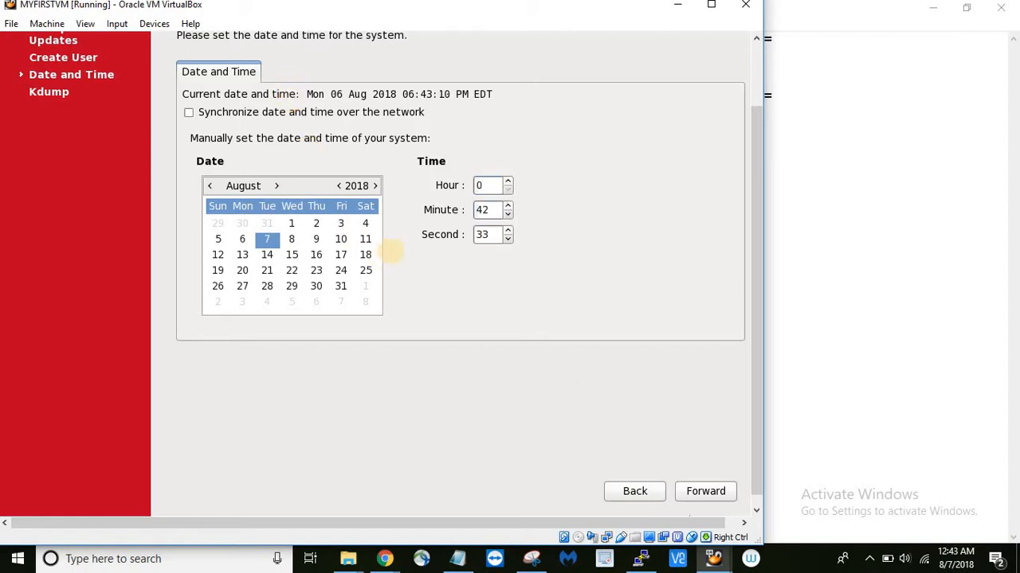
left_click(697, 494)
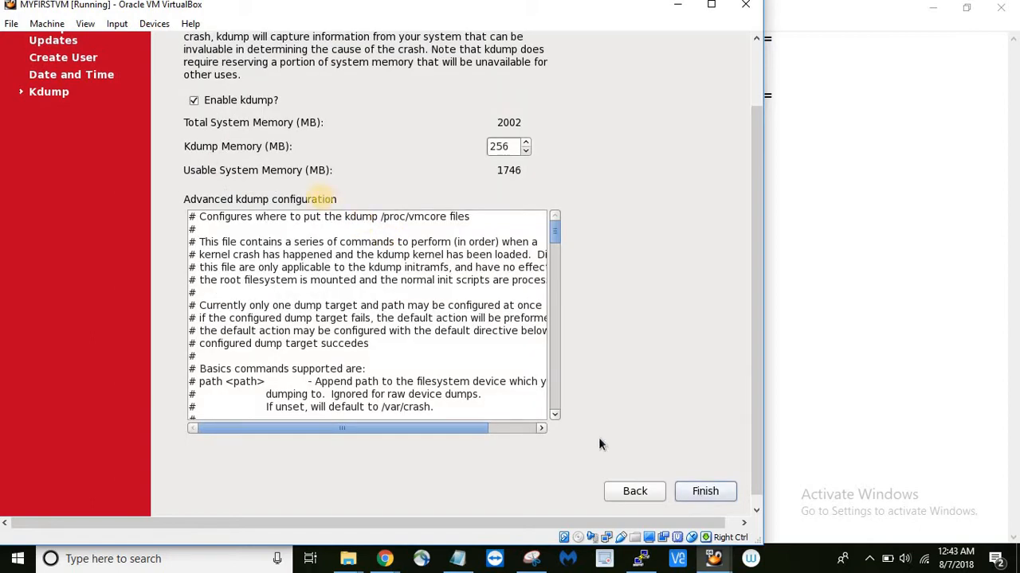
- Finish first-boot setup, accept the Kdump memory change, and acknowledge the required reboot
left_click(688, 493)
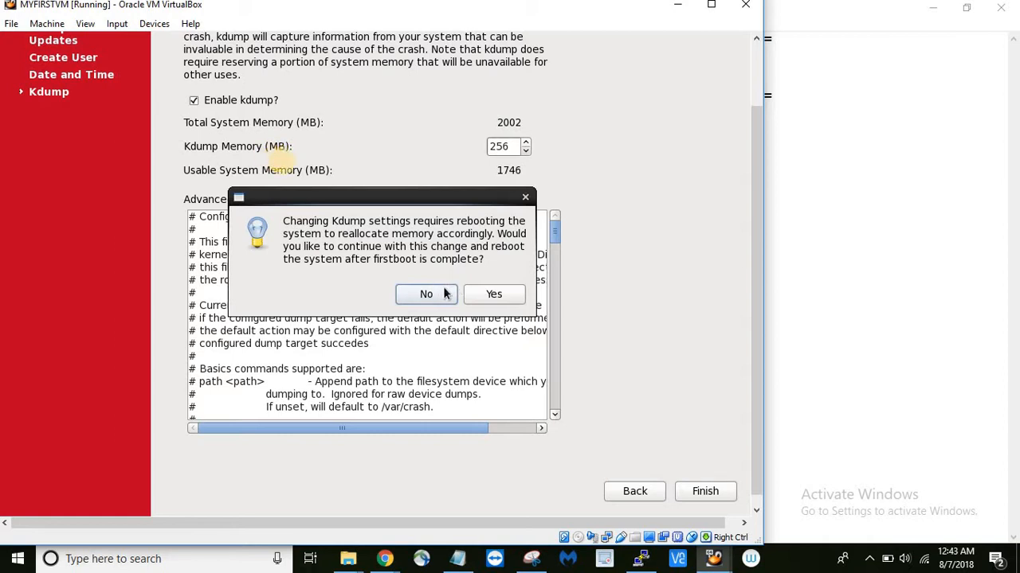
left_click(491, 295)
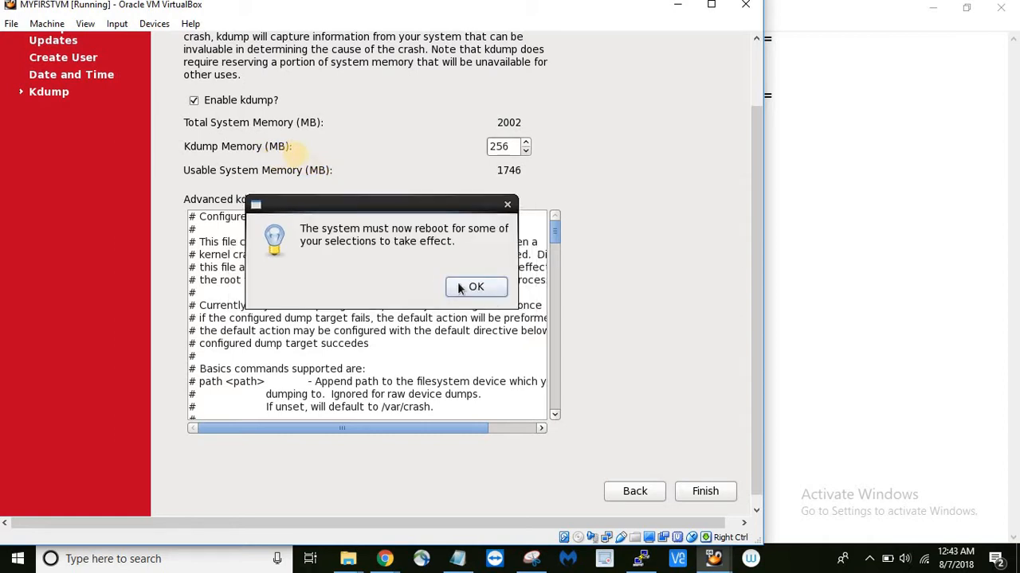
left_click(470, 287)
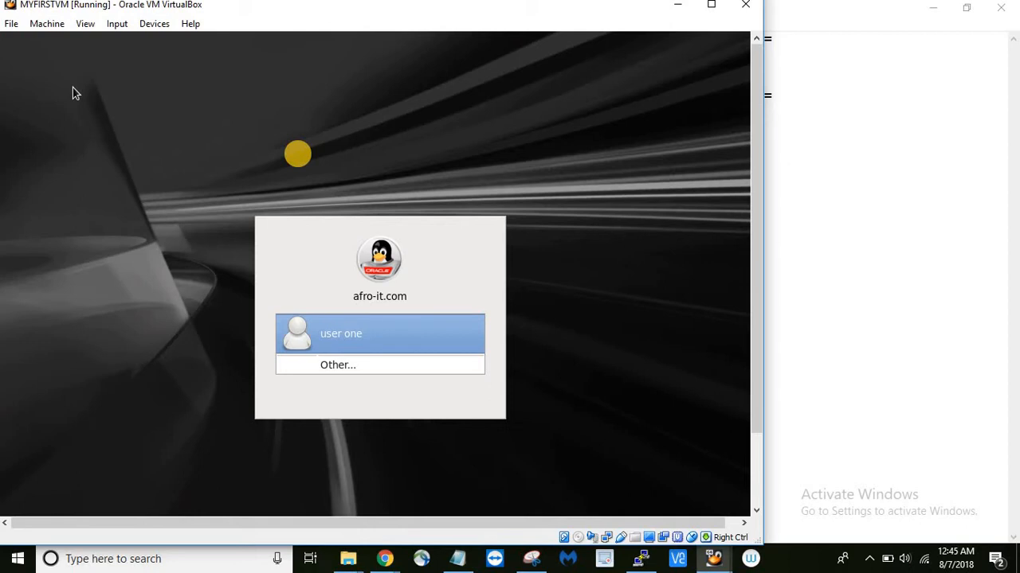
- Log in to the guest desktop as user one with the account password
key("Down")
key("Up")
key("Return")
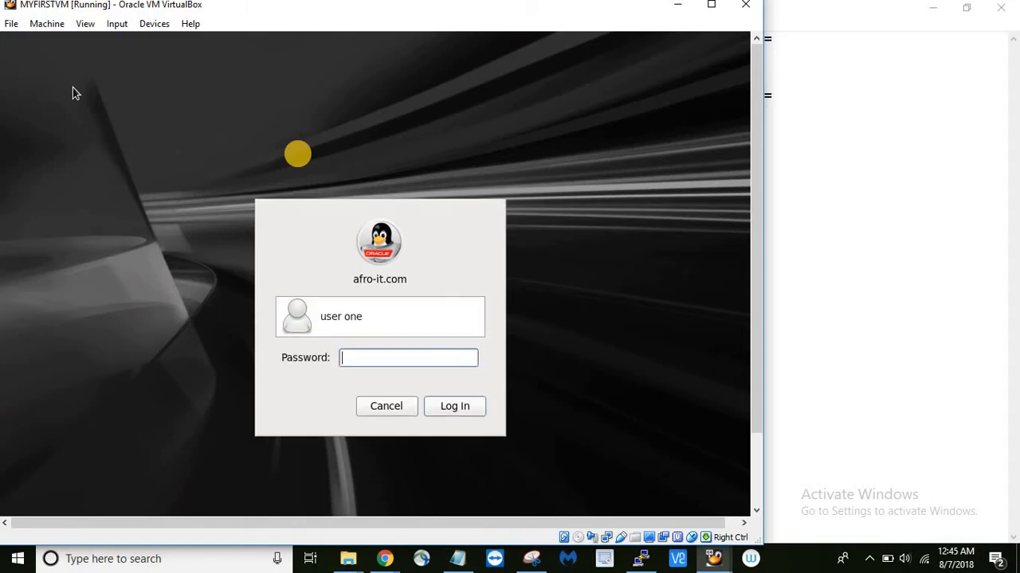
type("****")
key("Return")
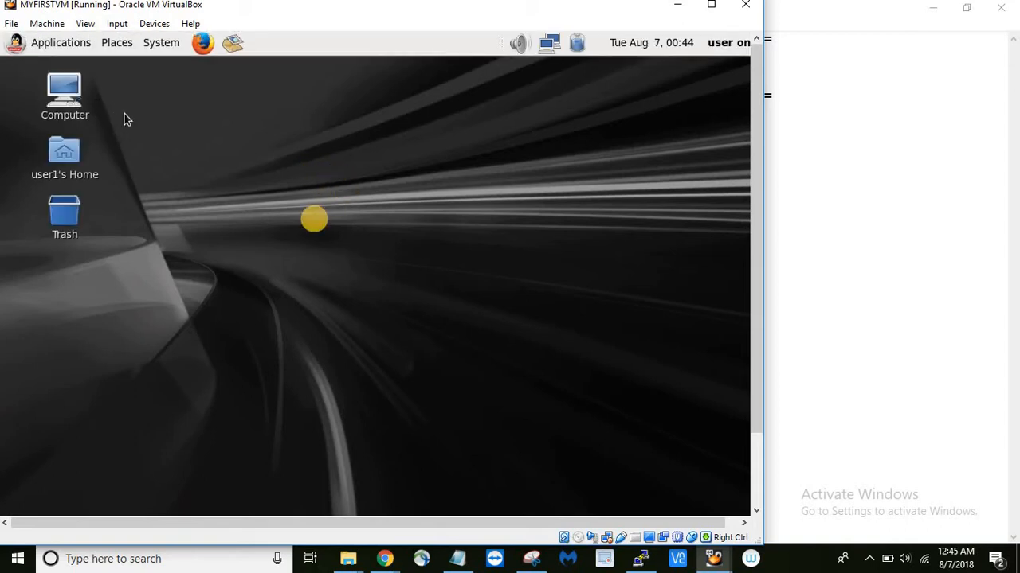
- Bring up the Applications > System Tools menu
left_click(55, 46)
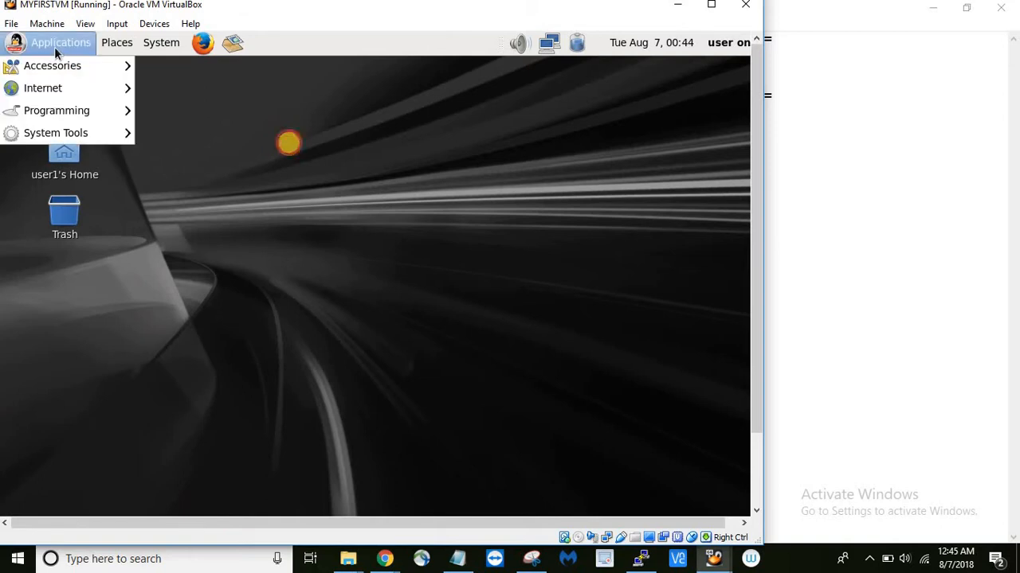
mouse_move(58, 70)
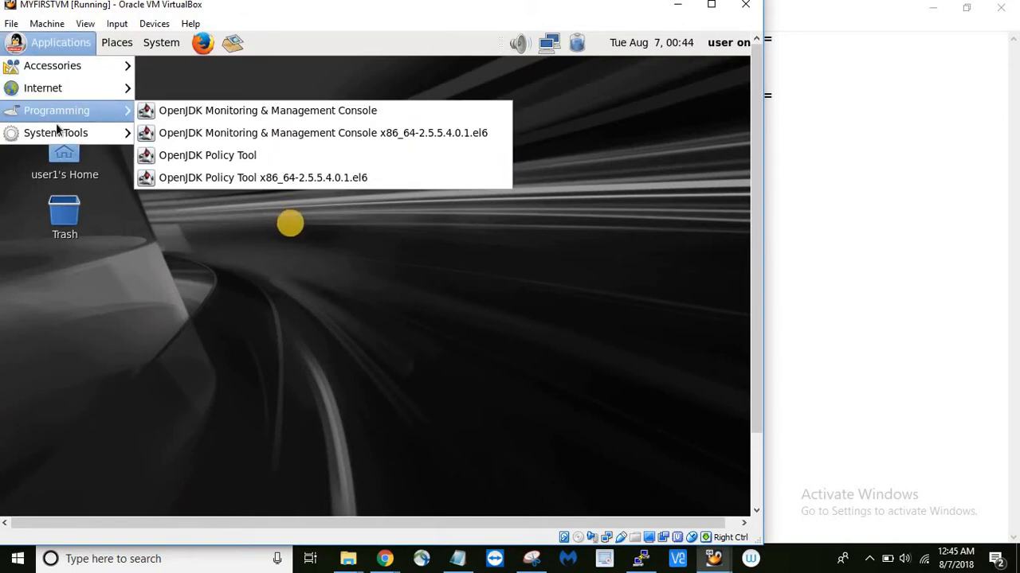
mouse_move(57, 130)
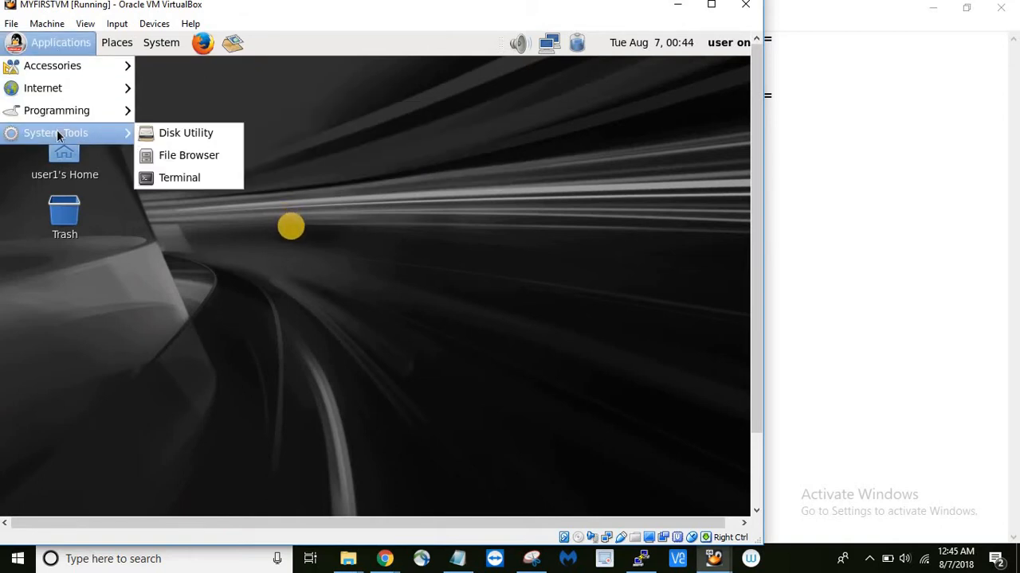
- Open a terminal and run 'ip addr' to list the network interfaces
left_click(170, 179)
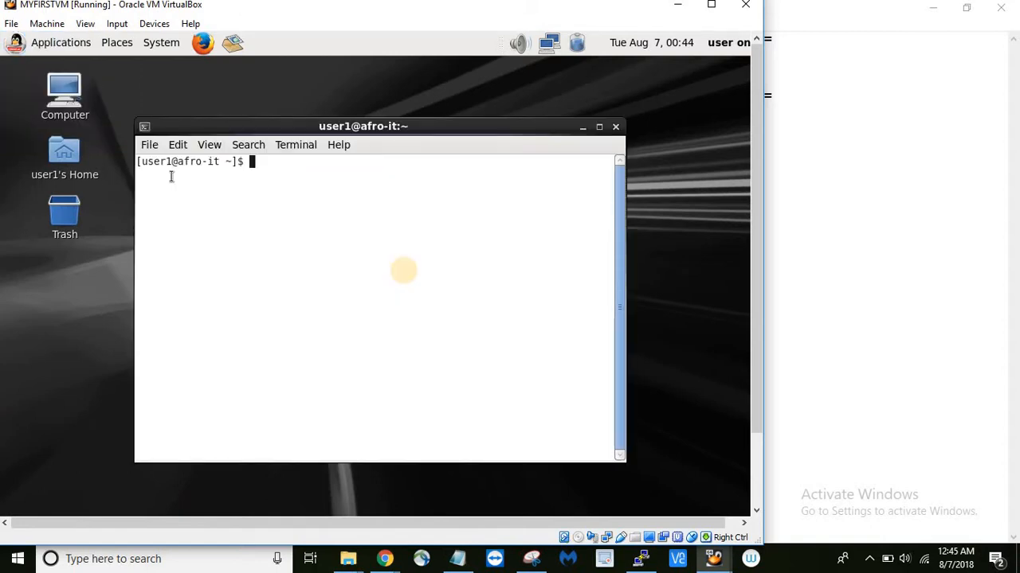
type("ip addr")
key("Return")
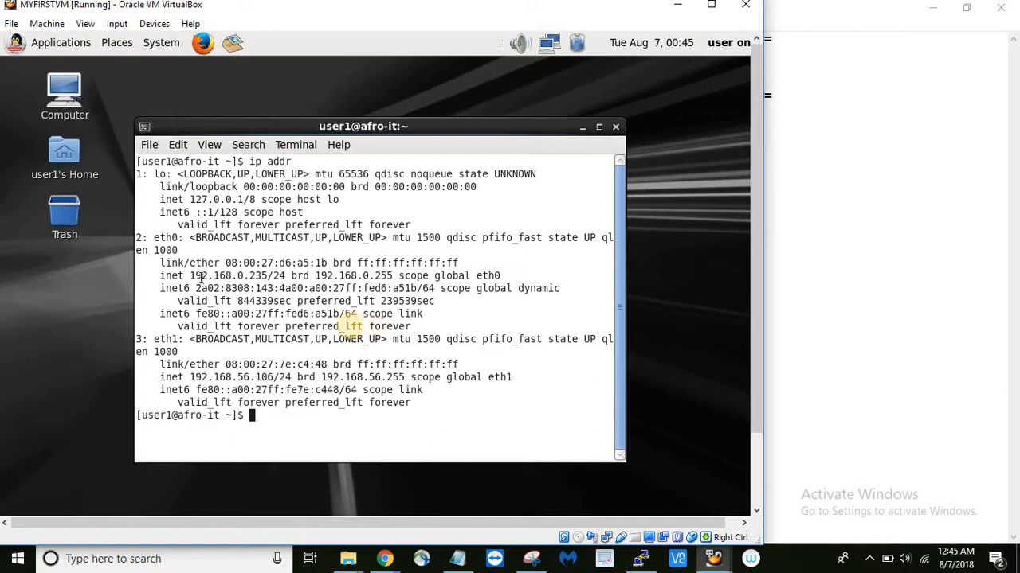
- Highlight eth0 address 192.168.0.235 and eth1 address 192.168.56.106 in the output
left_click_drag(191, 276, 264, 276)
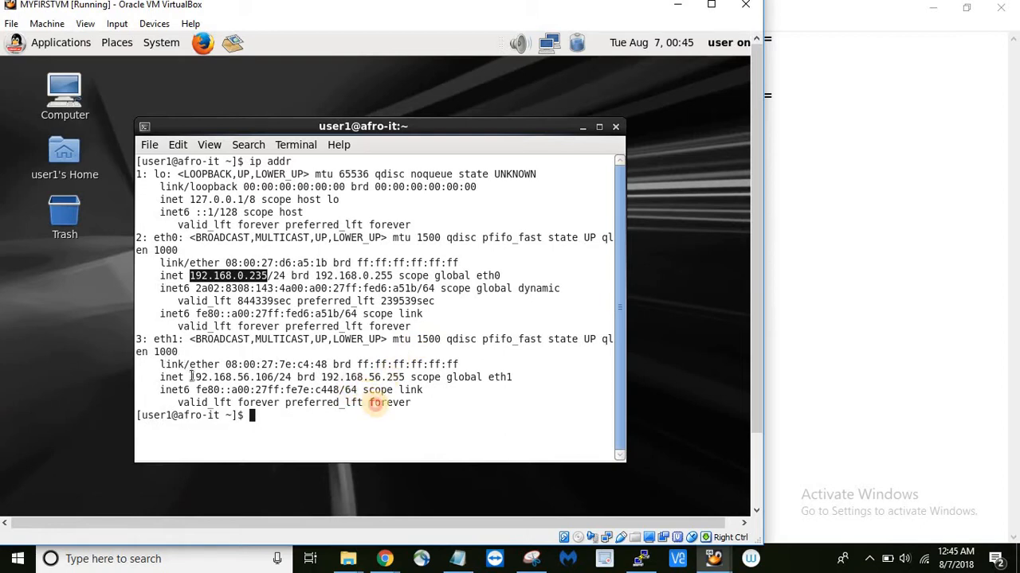
left_click_drag(190, 376, 274, 377)
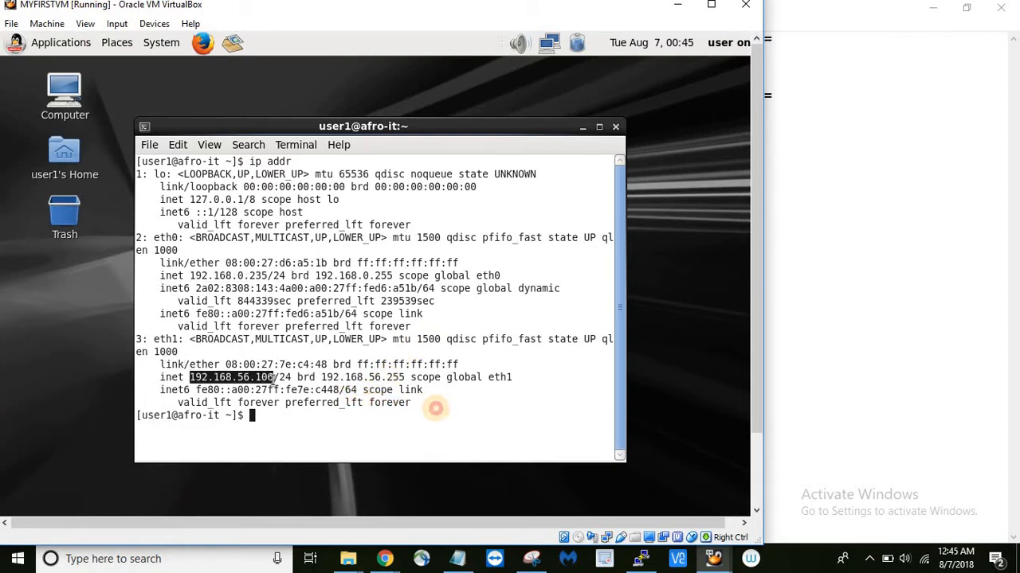
left_click(455, 376)
key("Return")
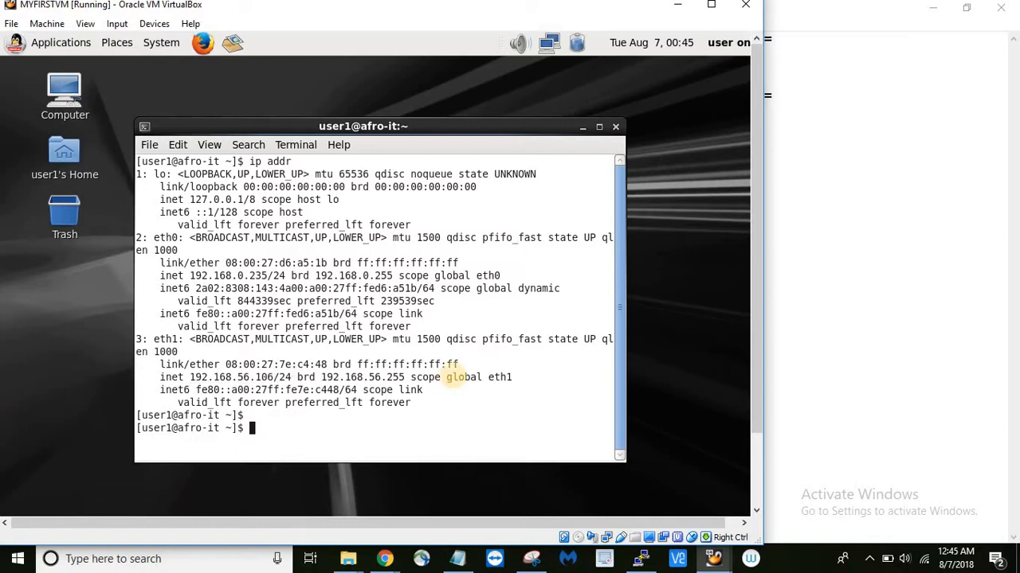
- Run 'ping a.co -c3' to check internet connectivity
type("ping a.co -c3")
key("Return")
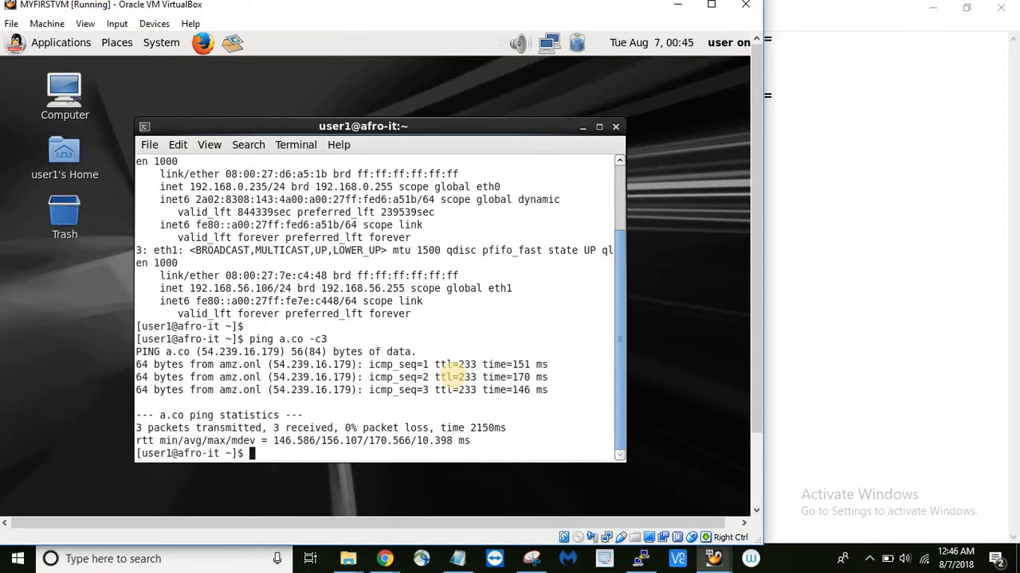
- Run 'cat /etc/redhat-release' and highlight the 6.7 release number
key("Return")
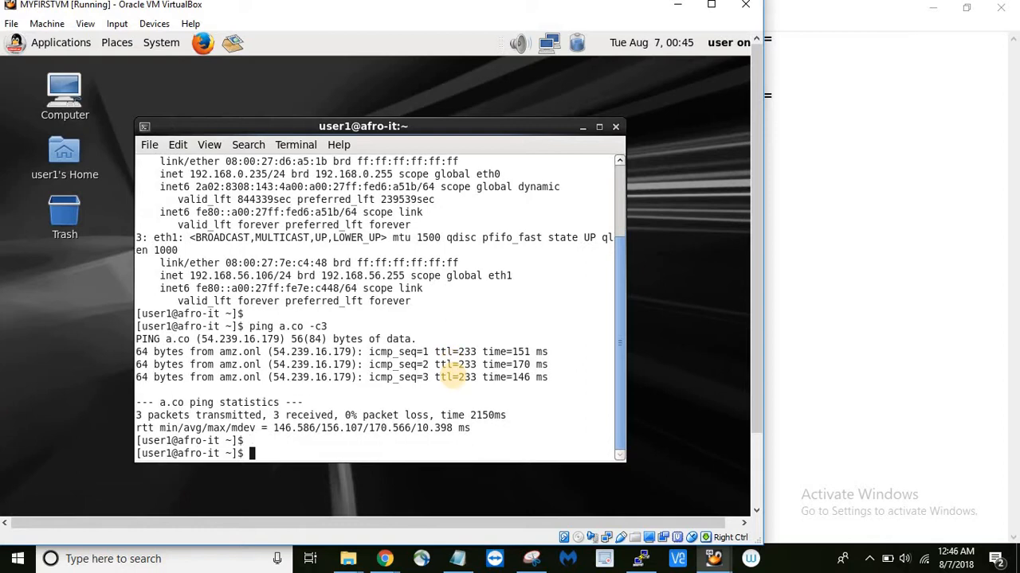
type("cat /etc.re")
key("BackSpace")
key("BackSpace")
key("BackSpace")
type("/re")
type("le")
key("BackSpace")
key("BackSpace")
key("BackSpace")
type("edhat-release")
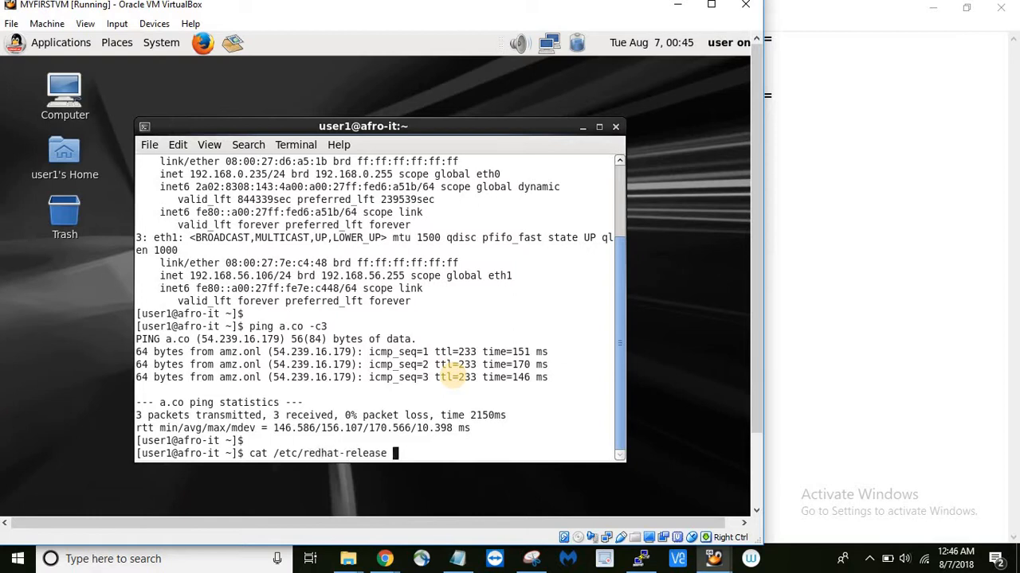
key("Return")
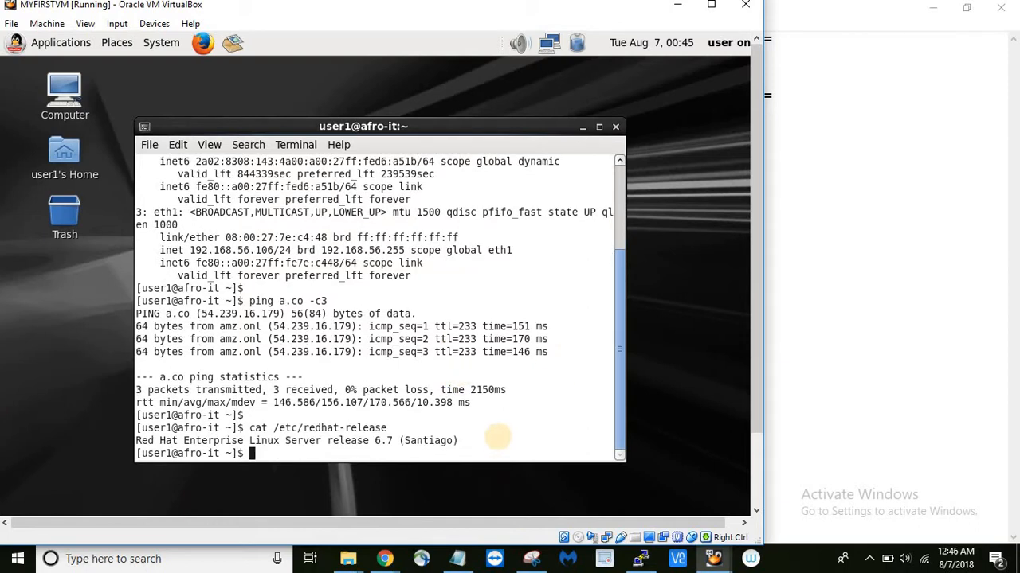
left_click_drag(376, 442, 386, 442)
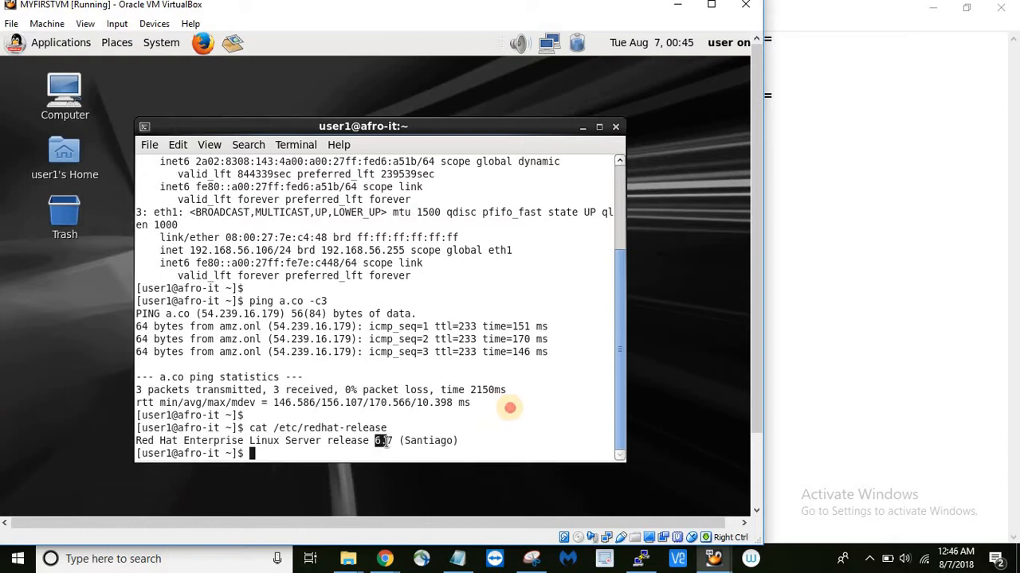
left_click(388, 442)
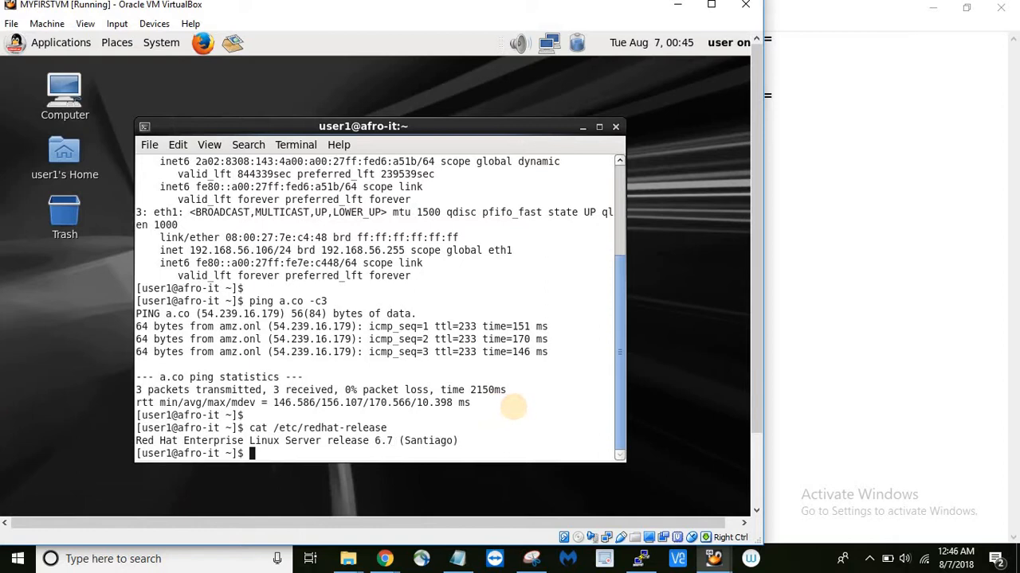
- Switch to root with 'su -' and the root password
key("Return")
type("yum")
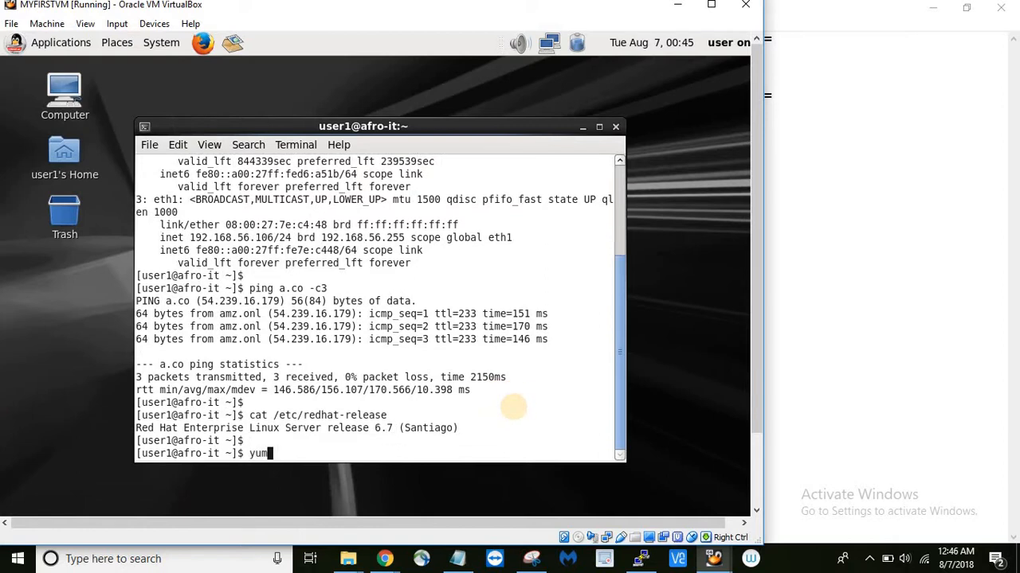
key("BackSpace")
key("BackSpace")
key("BackSpace")
type("su -")
key("Return")
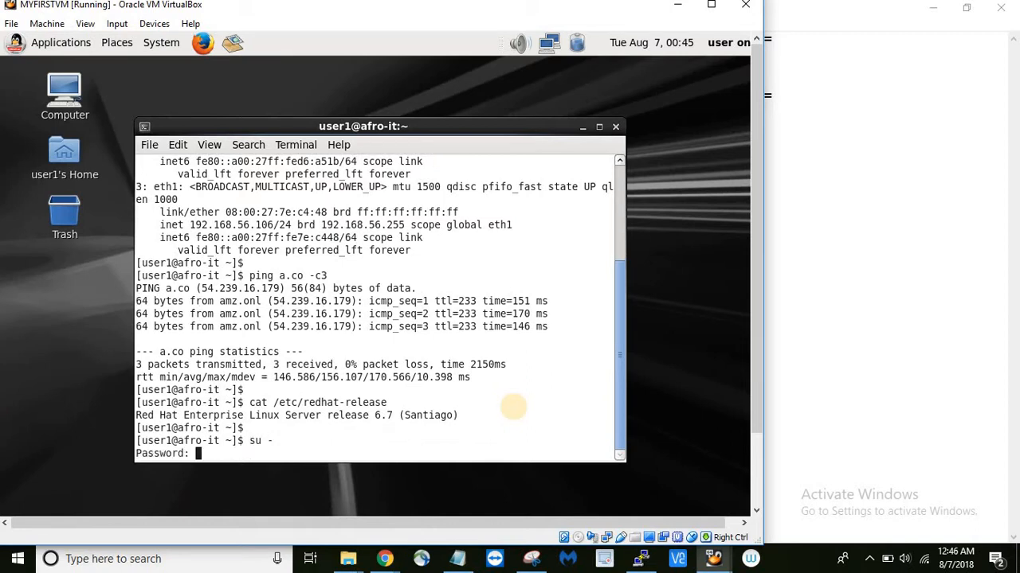
key("Return")
- Run 'yum update' and answer y to download the 619 packages (670 M)
type("yum u")
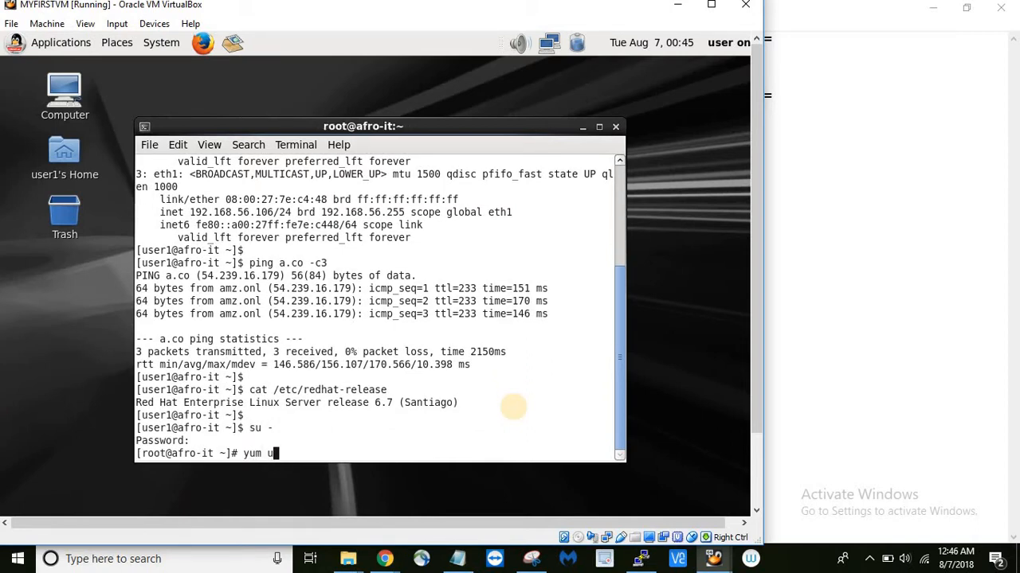
type("pdate")
key("Return")
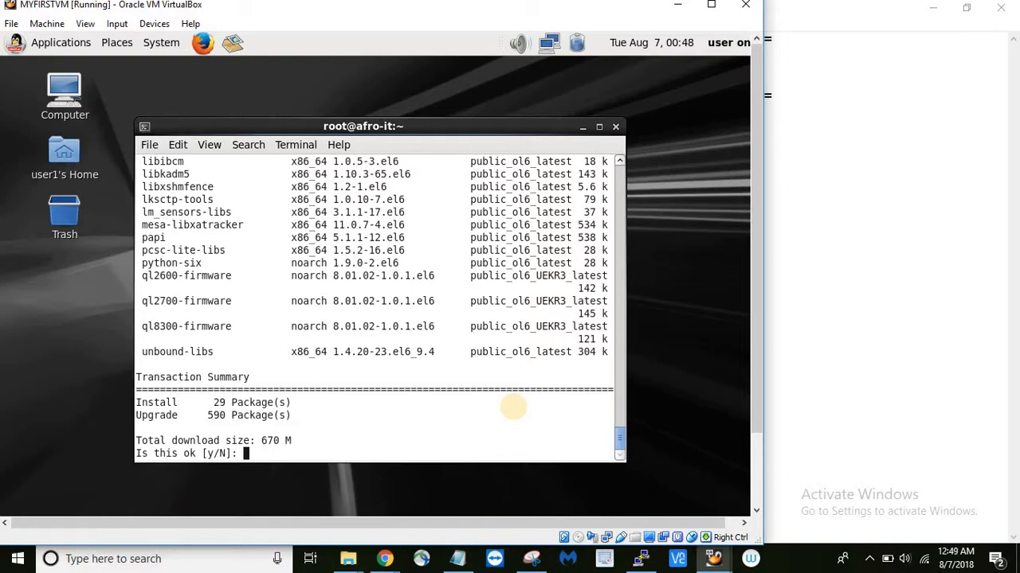
type("y")
key("Return")
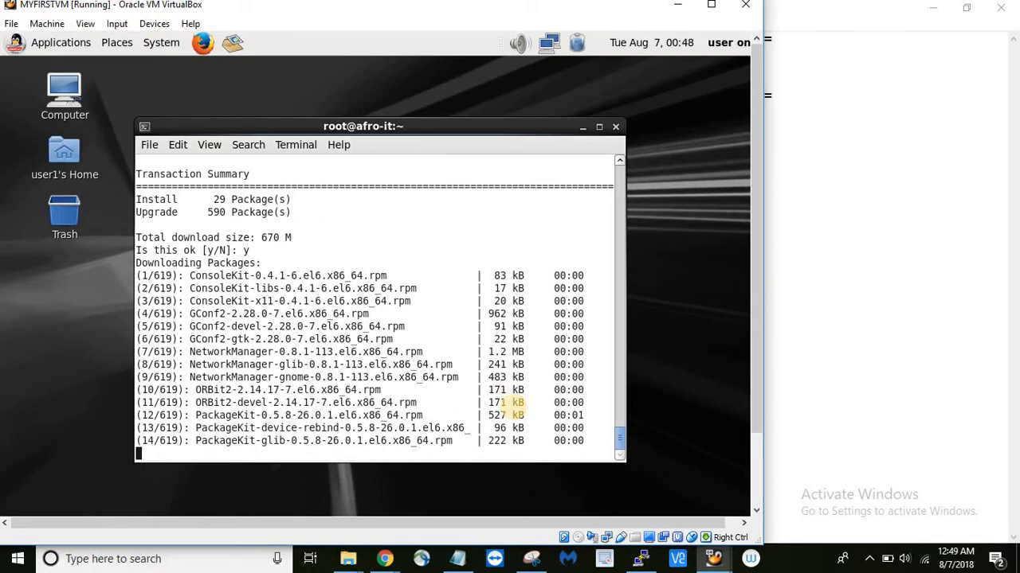
key("Escape")
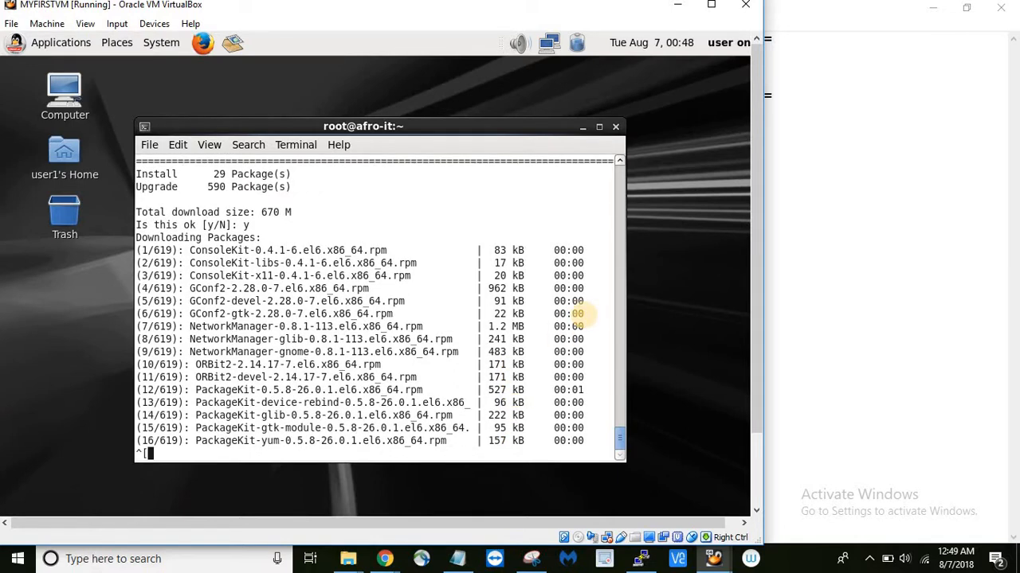